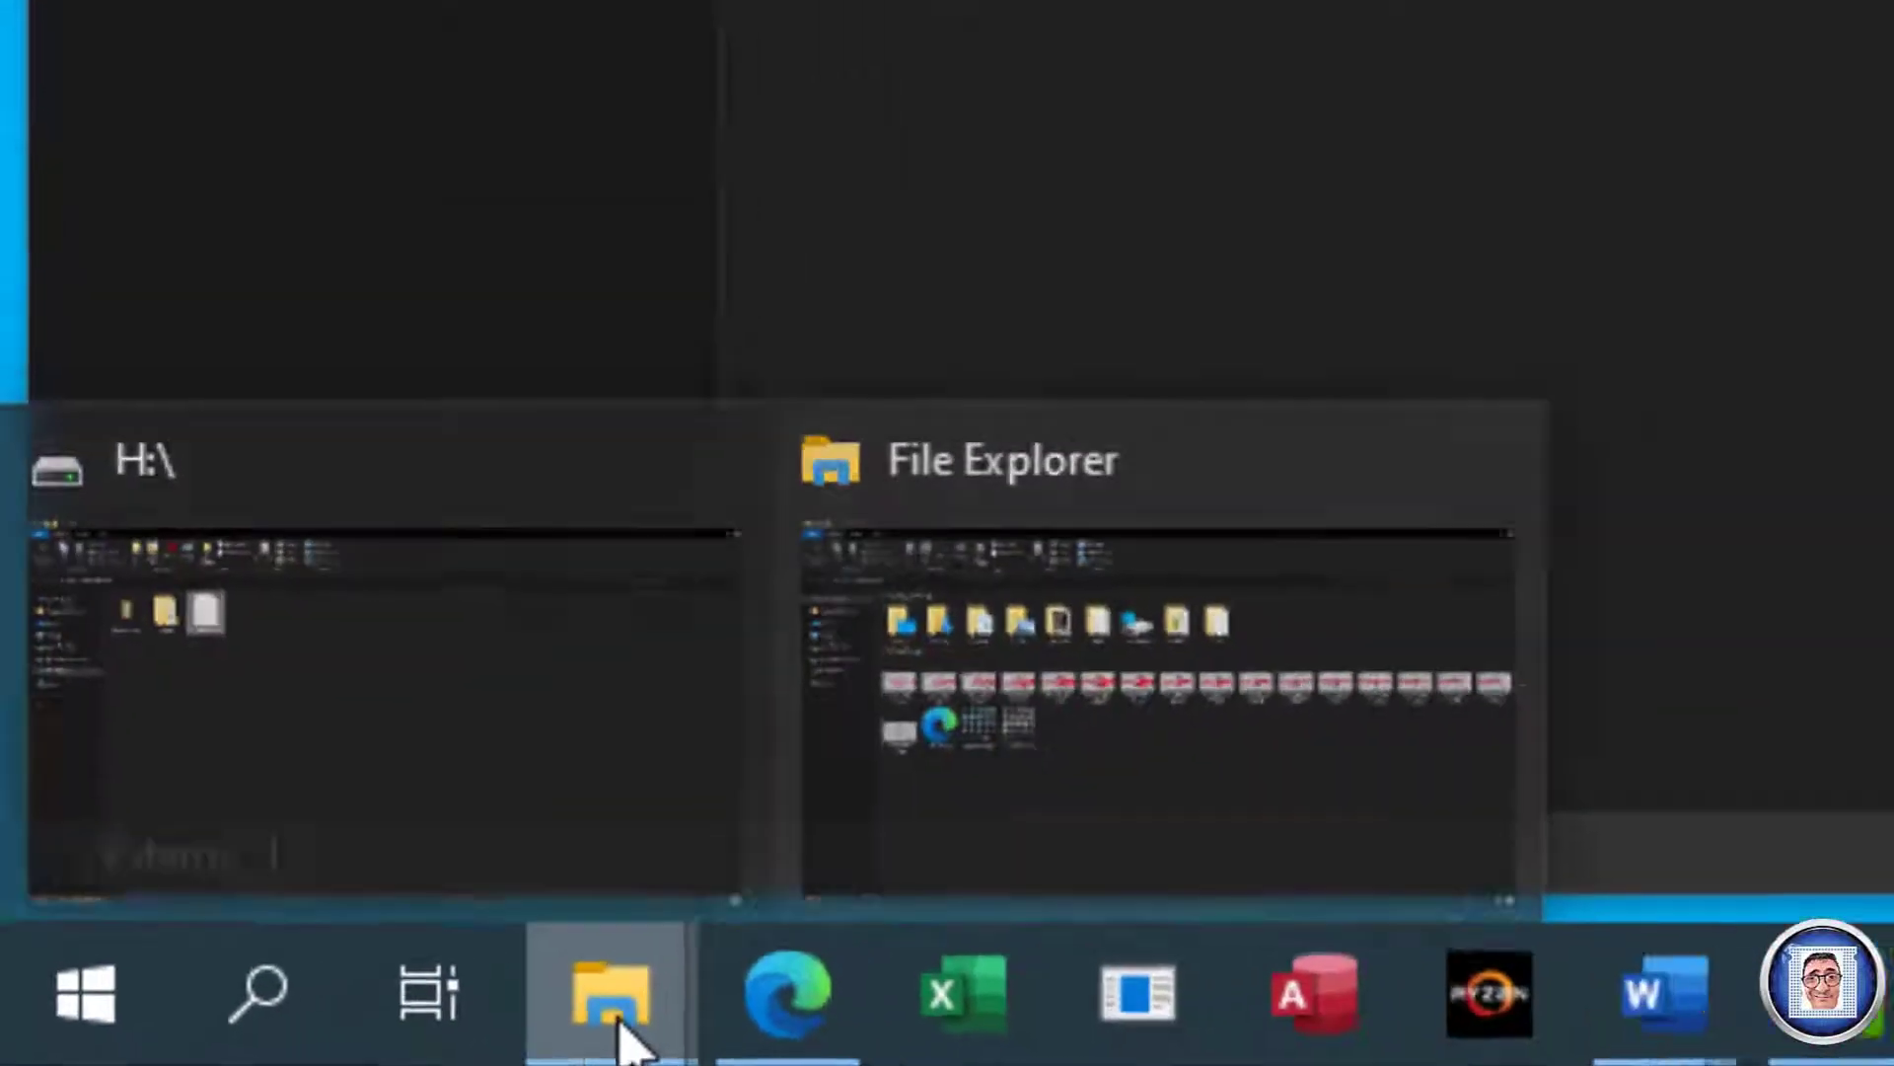
Step: Glance at Explorer's jump list, then snap the Quick access window to the right half
right_click(708, 1021)
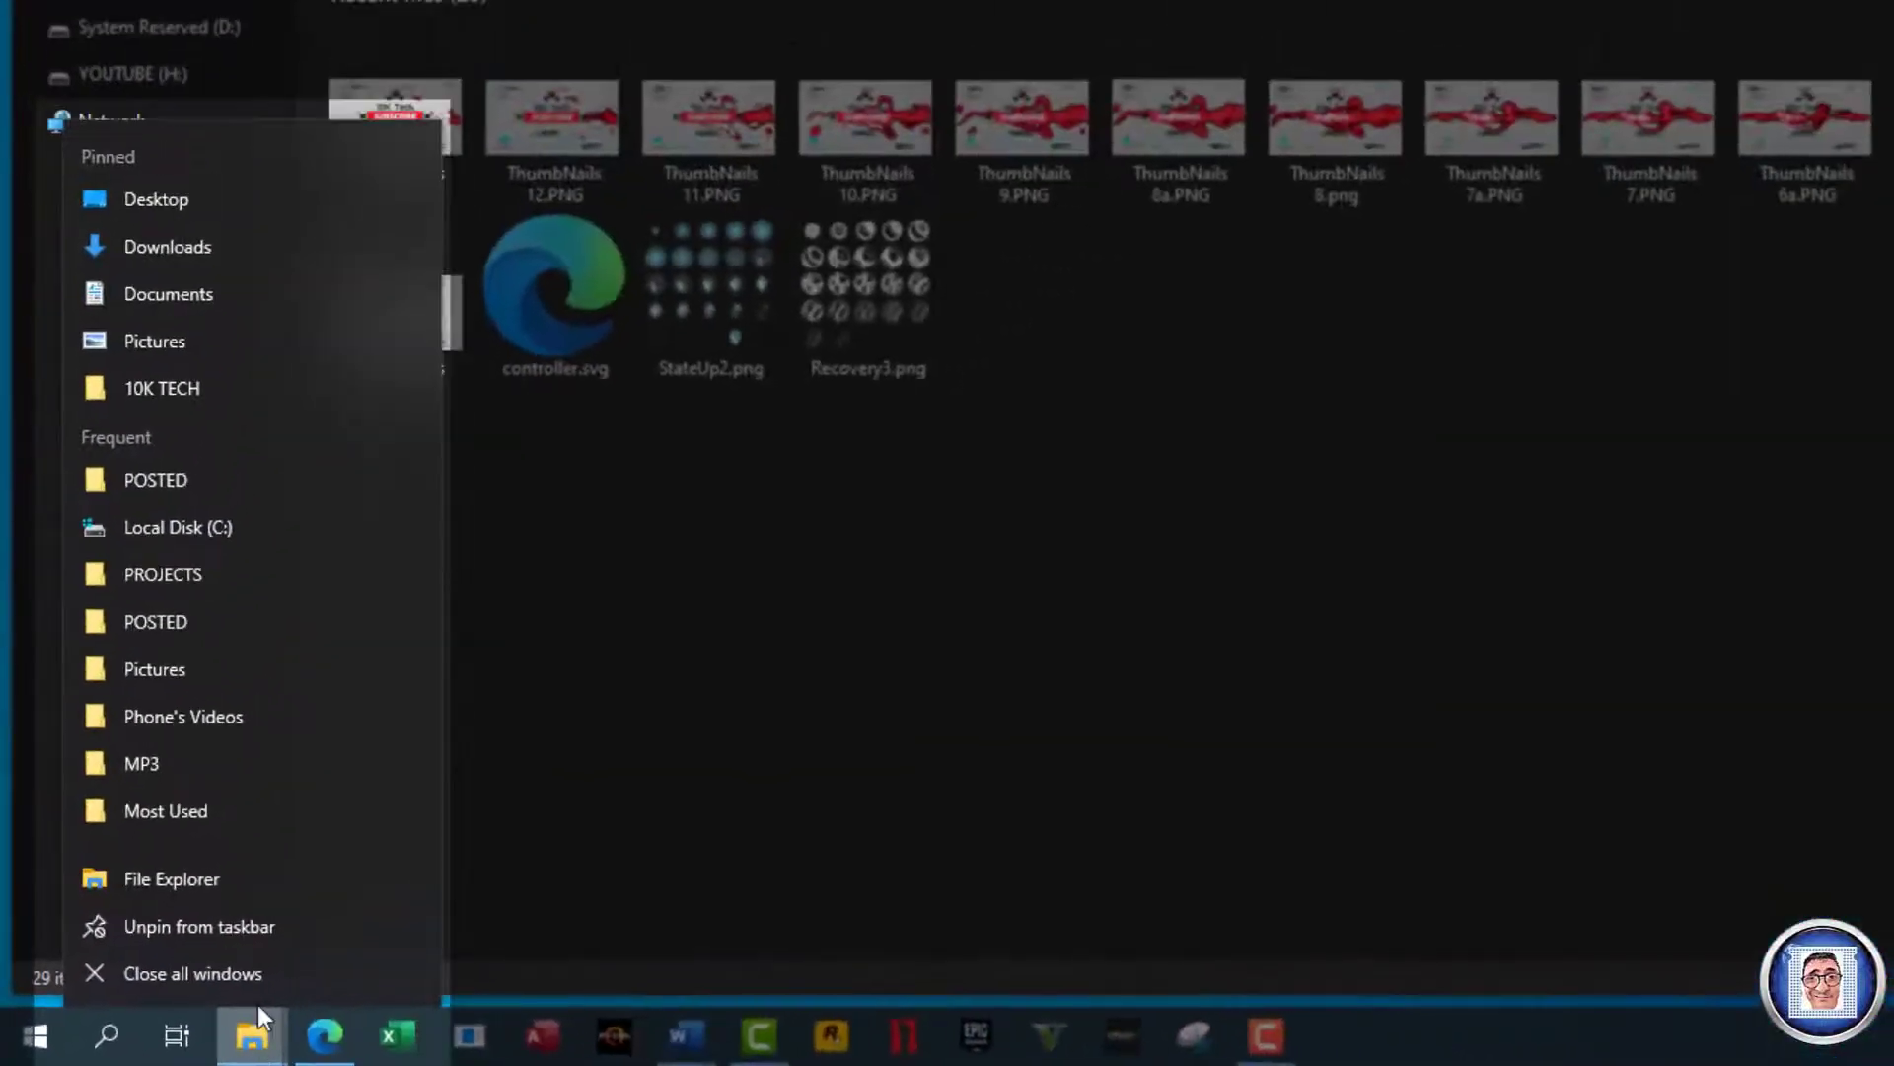
left_click(1044, 701)
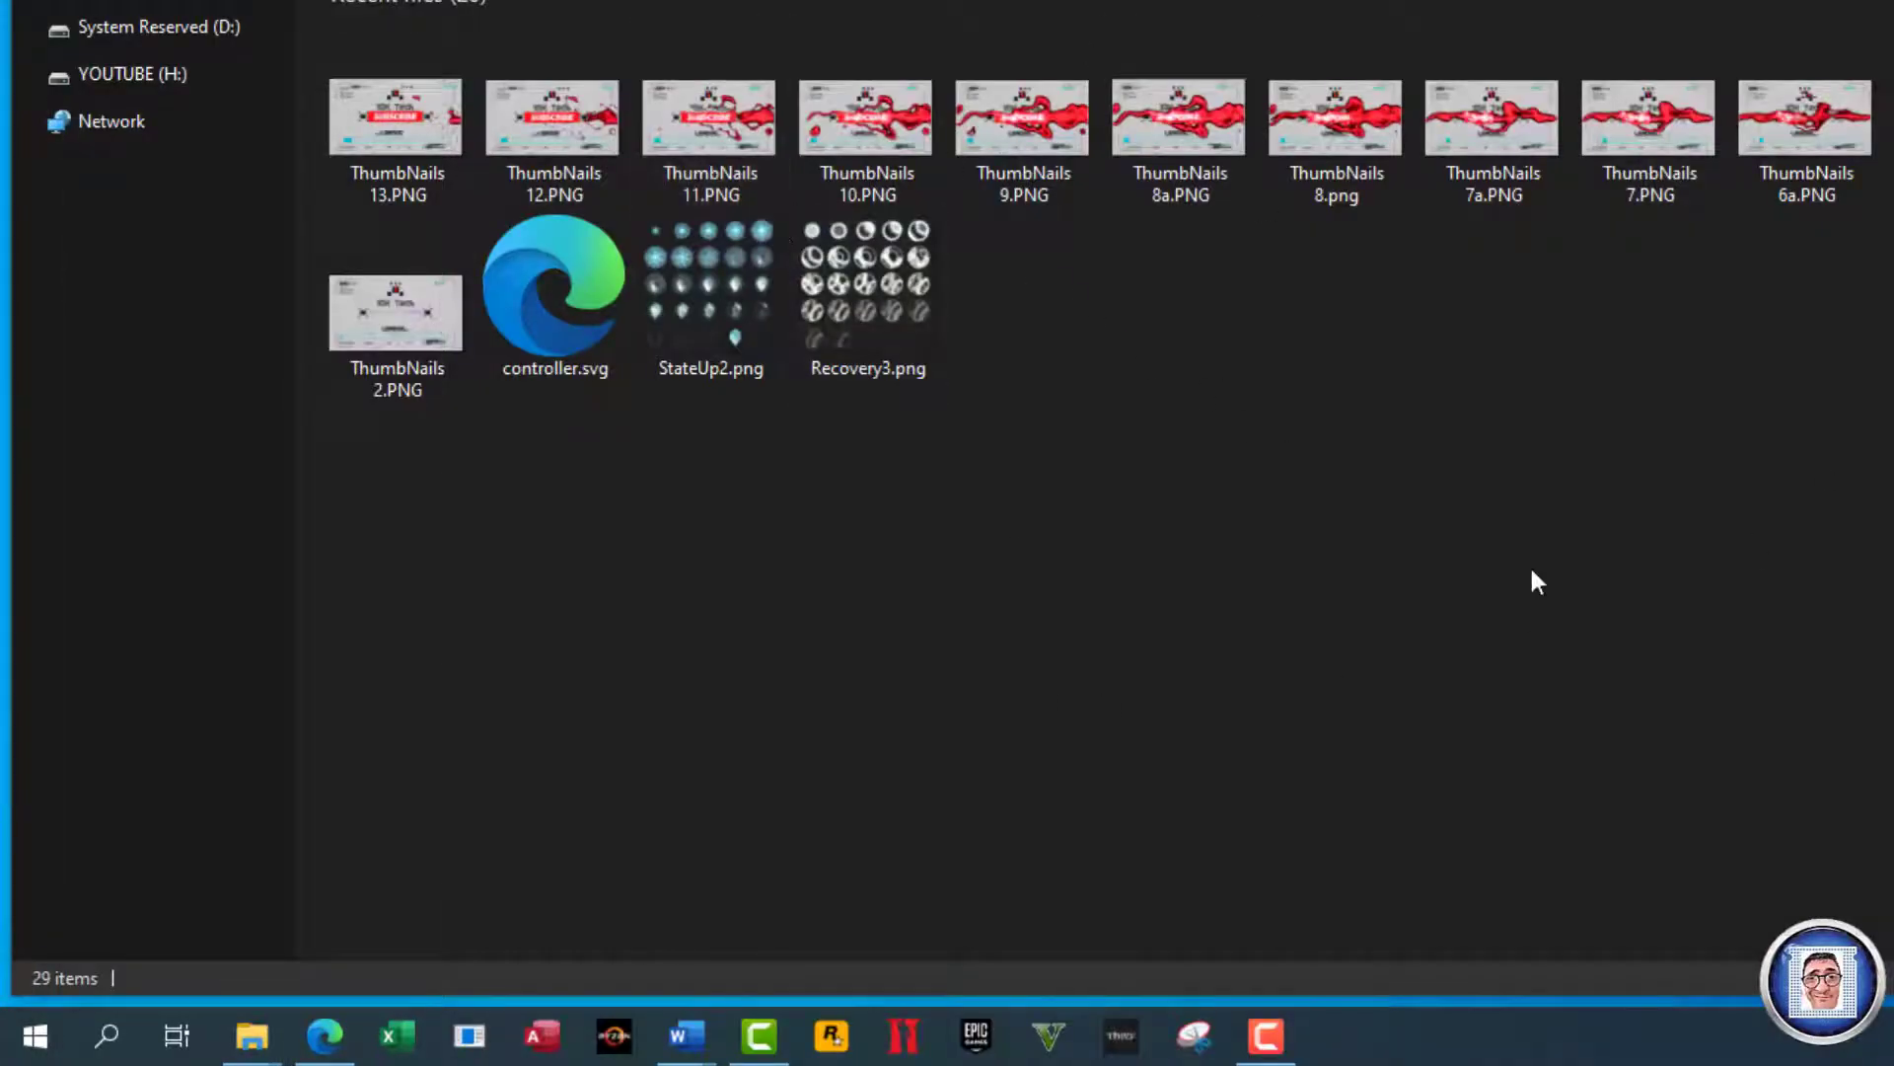
key("super+Right")
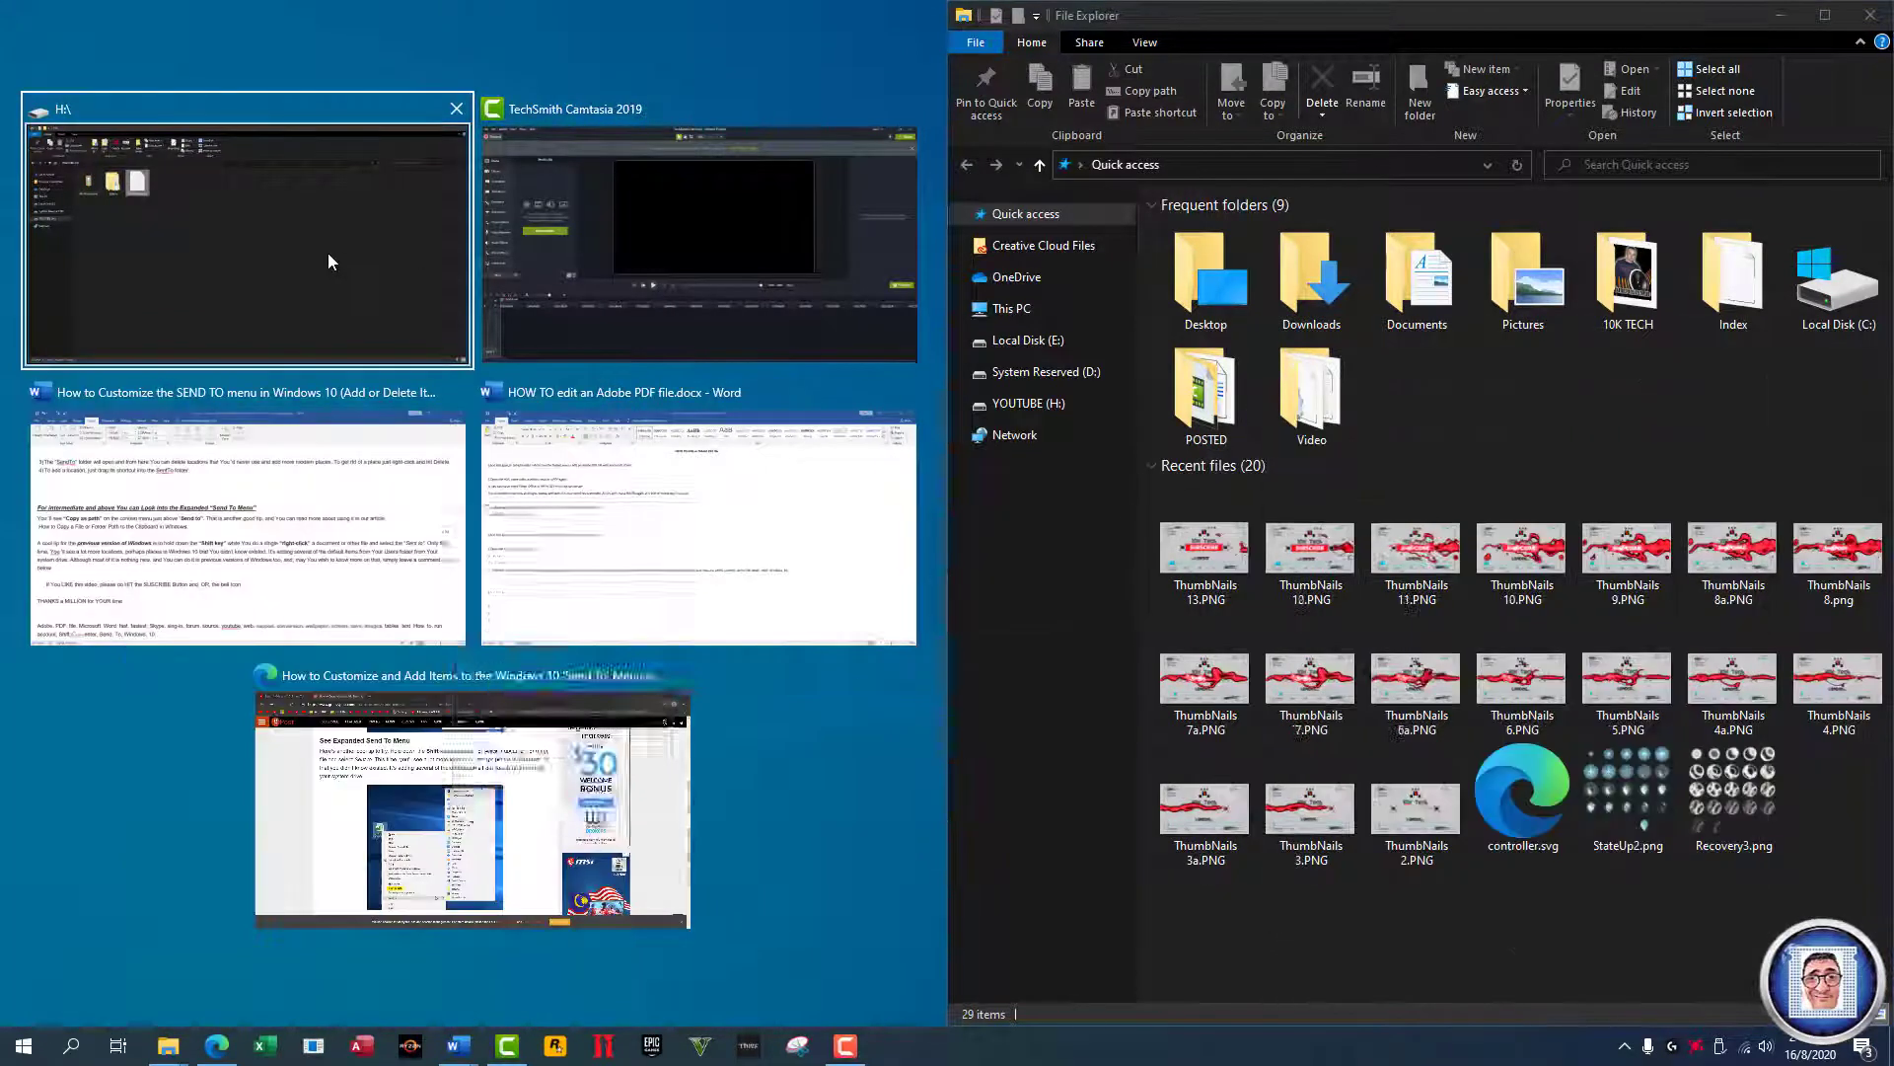
Step: Choose the YOUTUBE (H:) window in Snap Assist to fill the left half
left_click(328, 253)
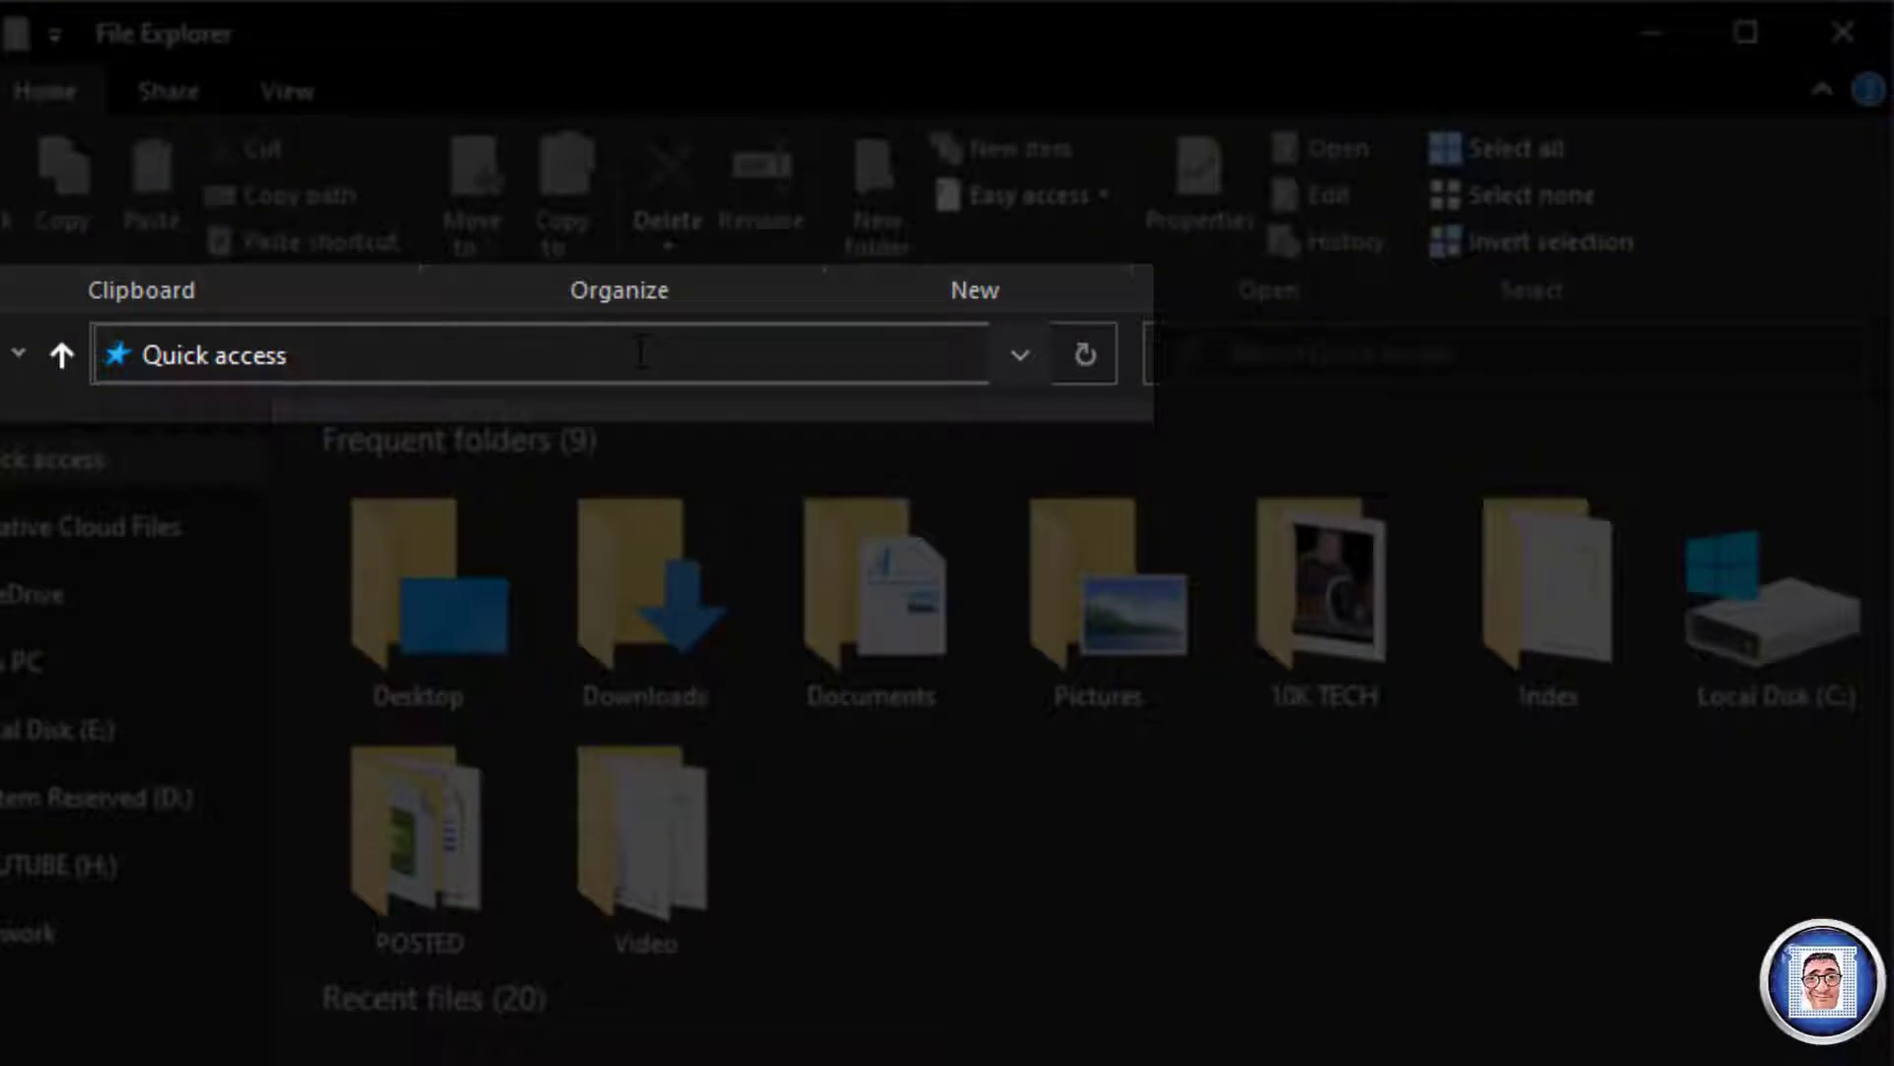
Step: Go to the SendTo folder in the right window by entering sendto in the address bar
key("ctrl+a")
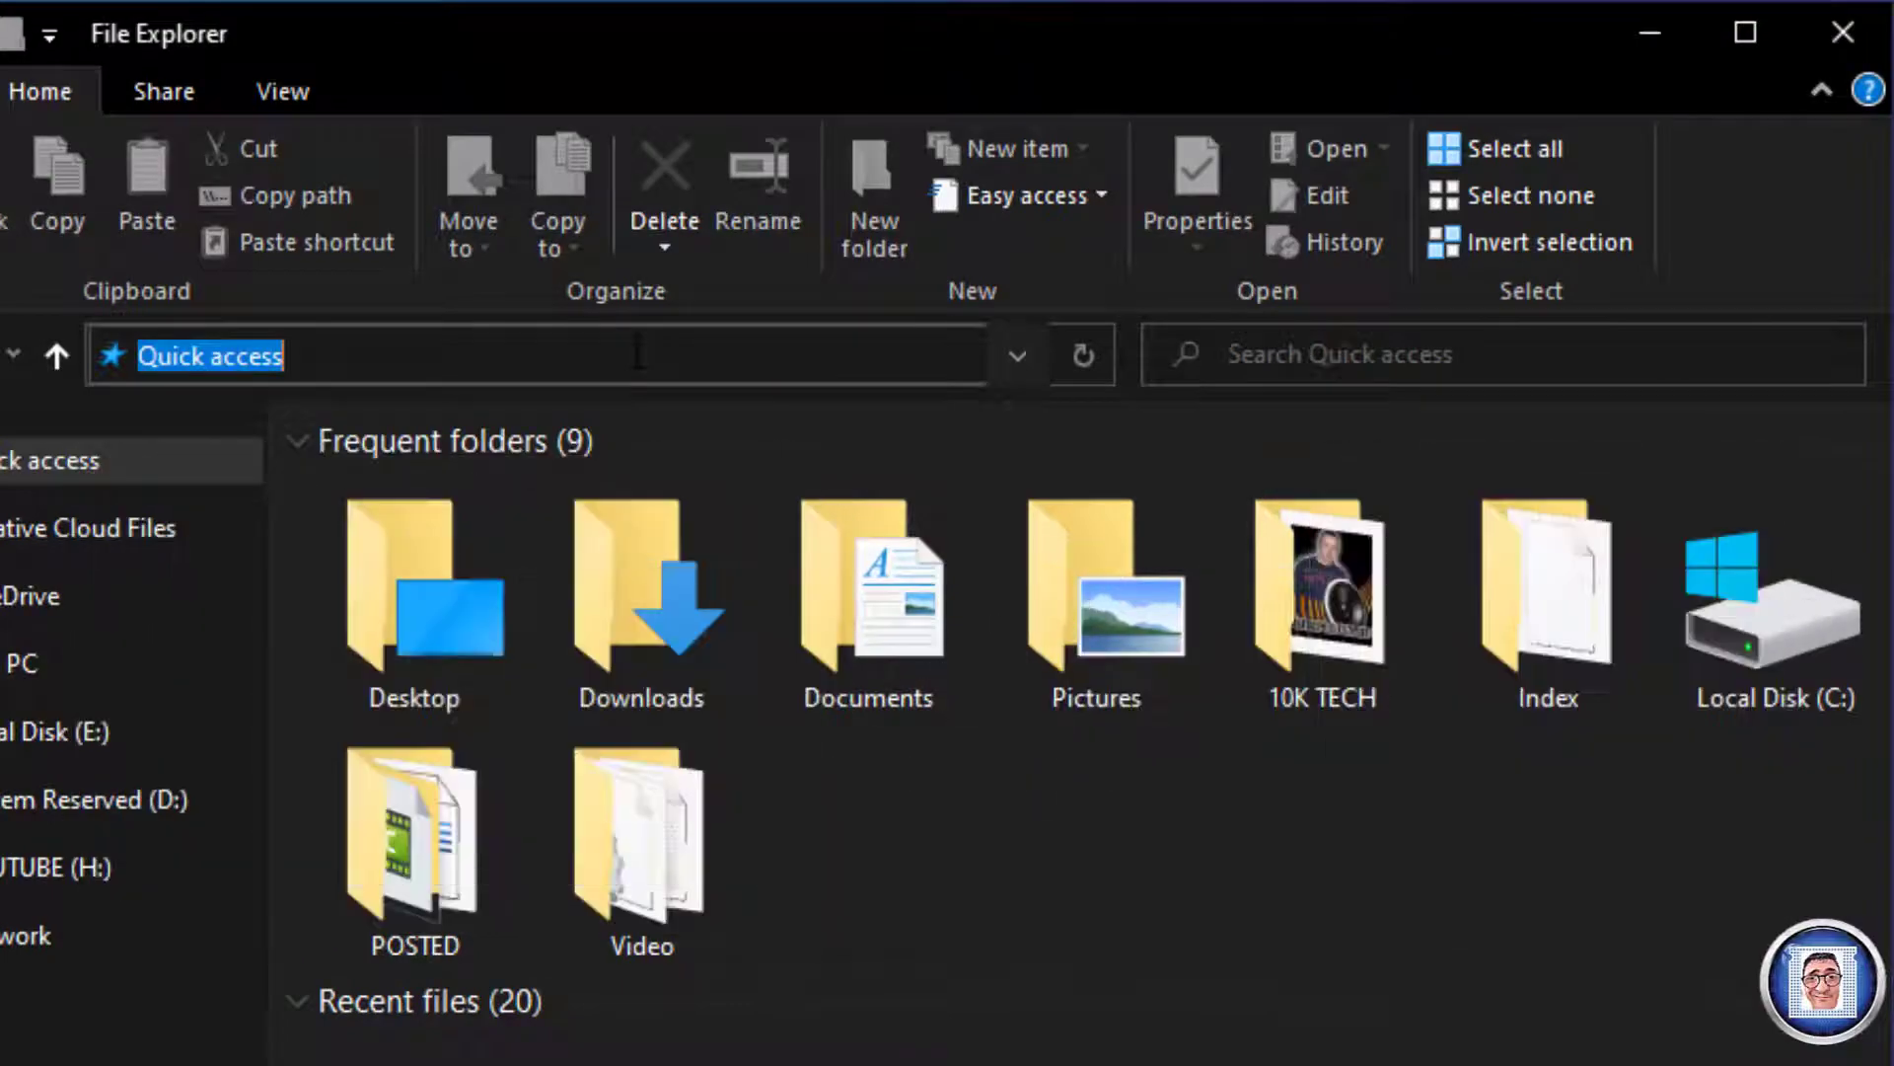
type("send")
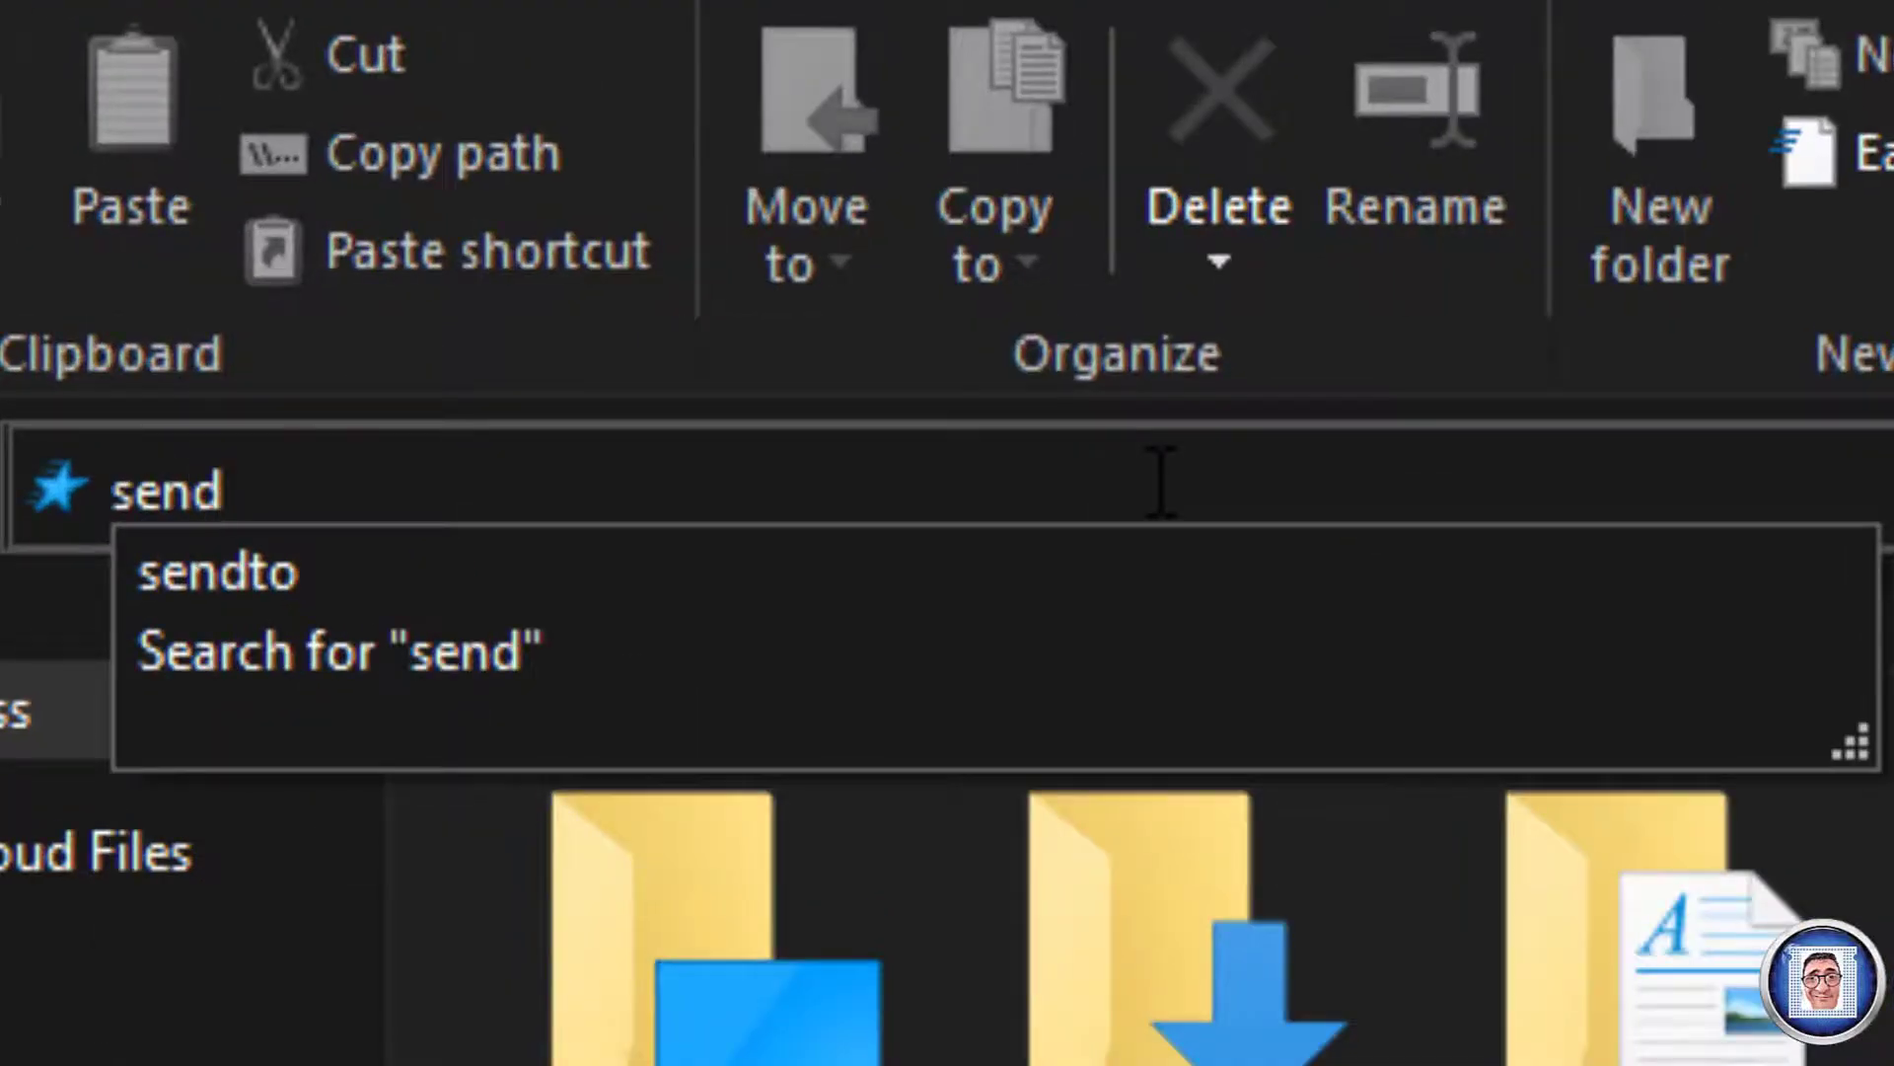
type("to")
key("Return")
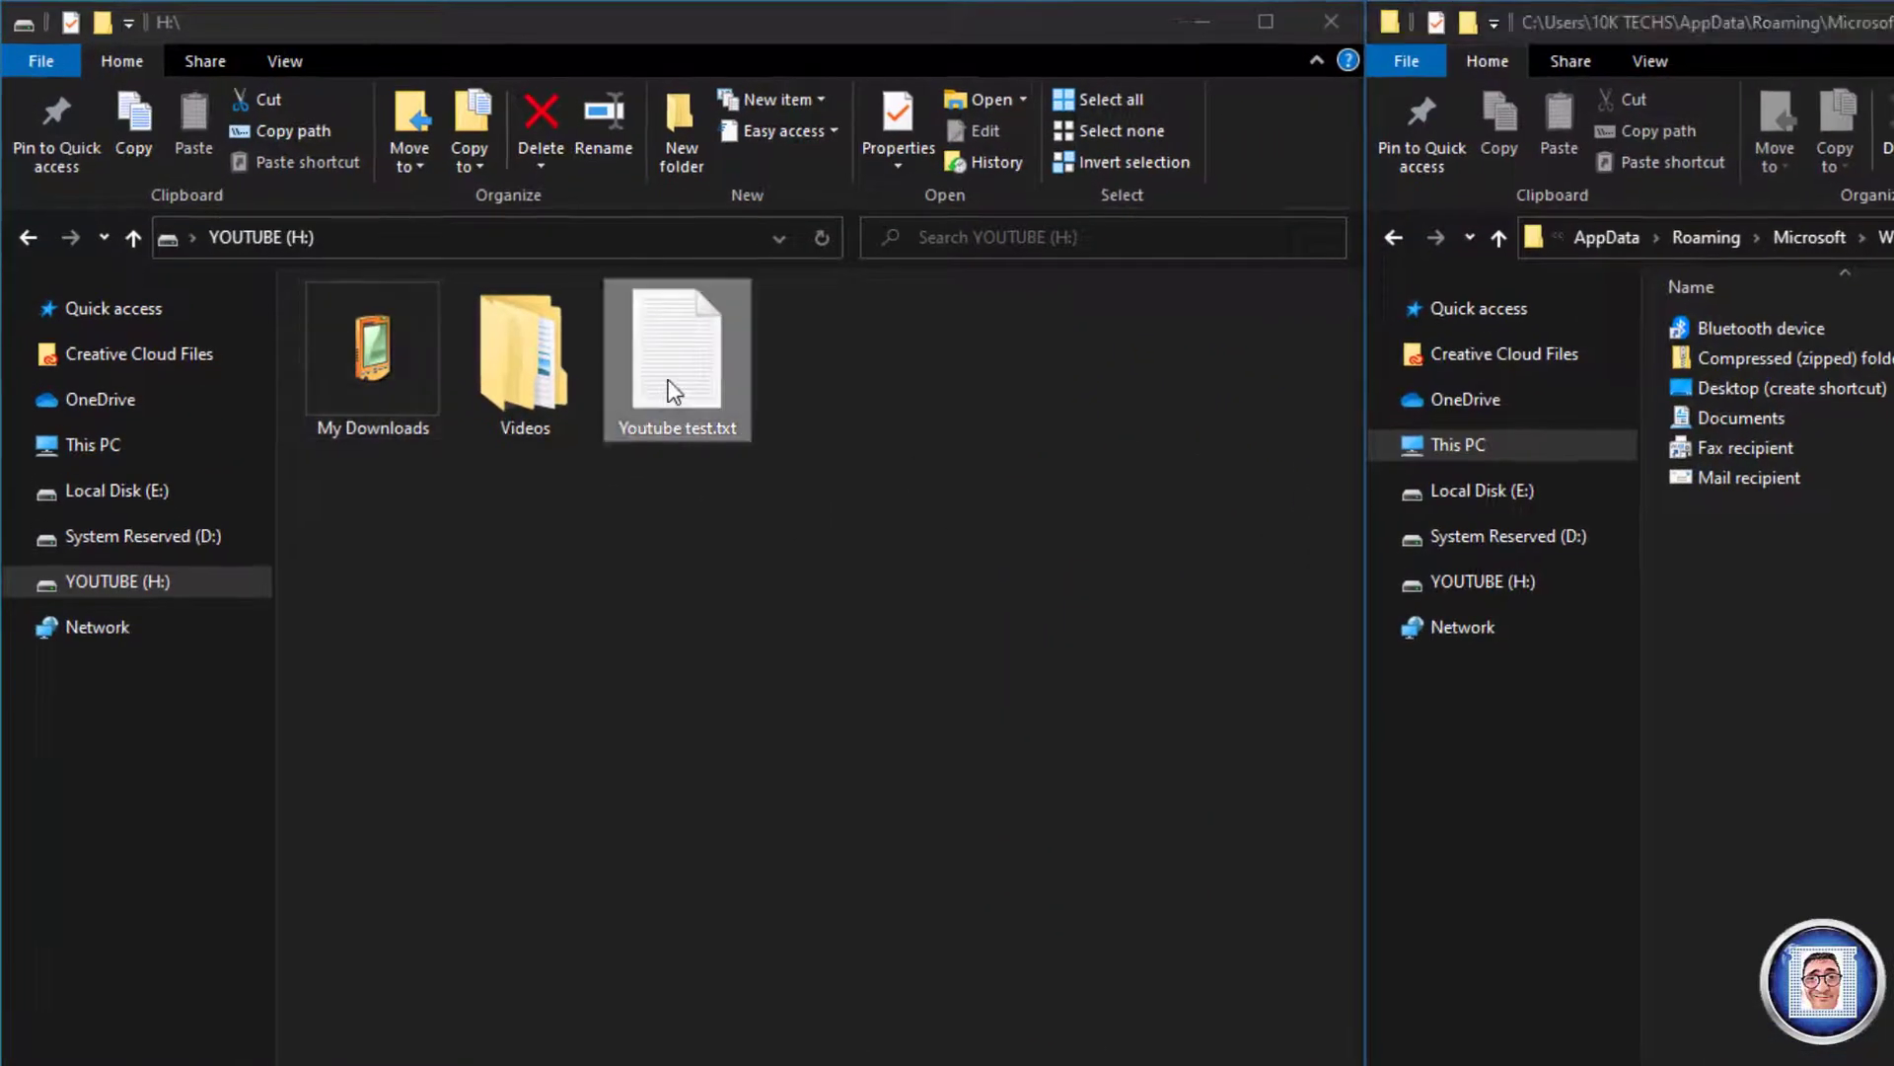
Step: Review Youtube test.txt's Send to menu, then drag My Downloads from H:\ into SendTo
right_click(668, 380)
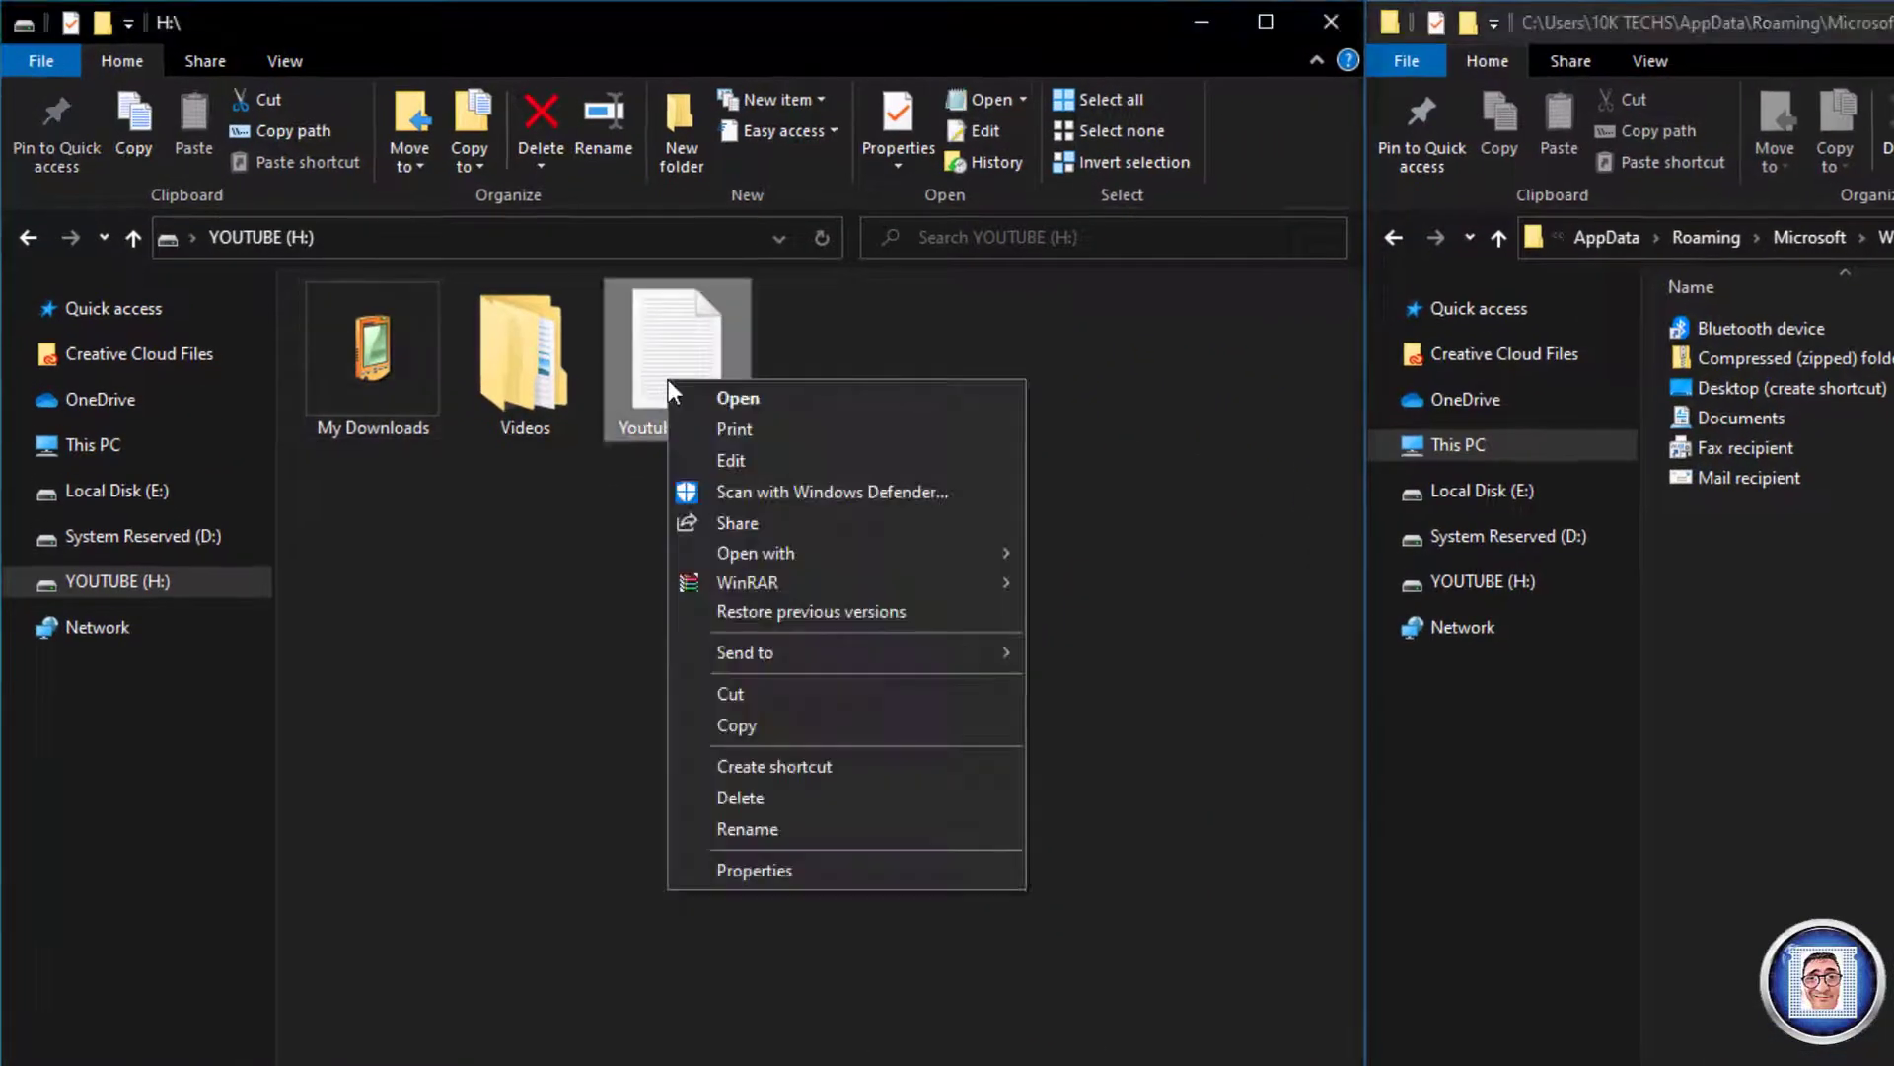
mouse_move(779, 652)
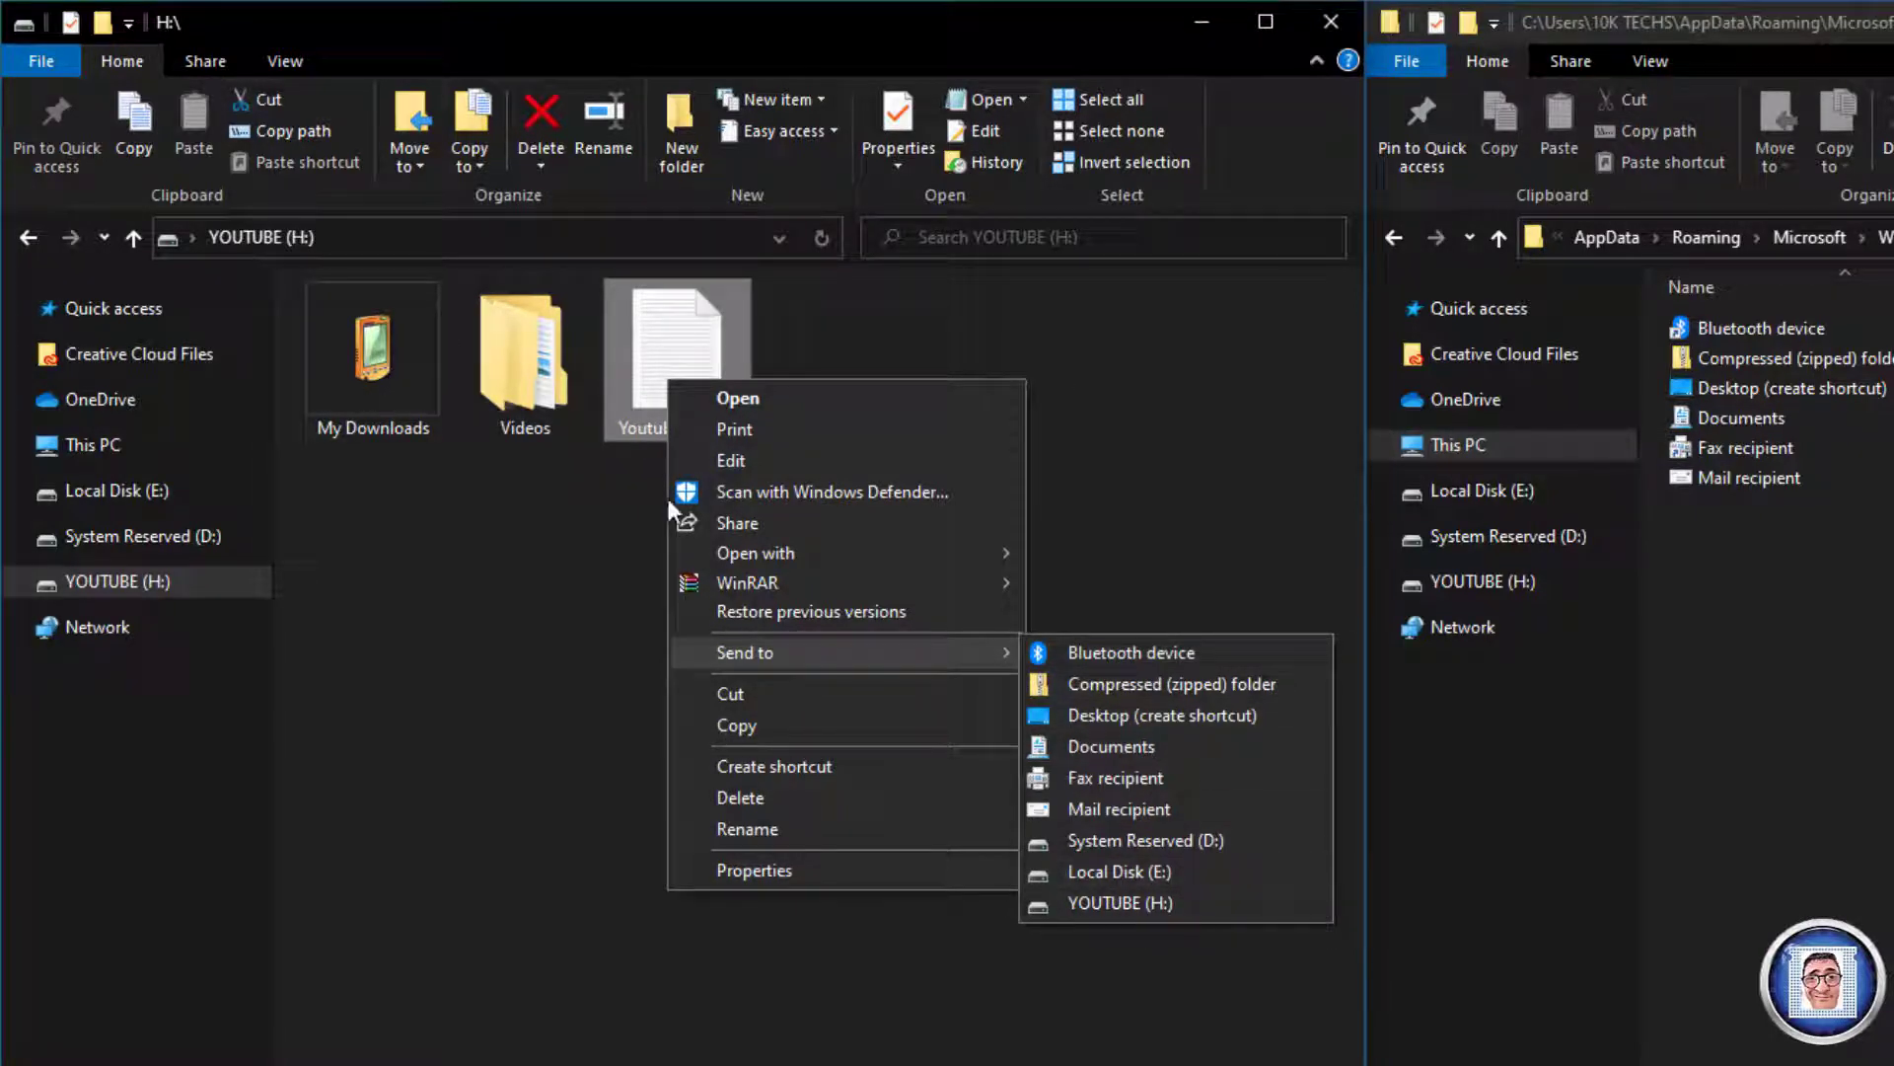
left_click(1163, 403)
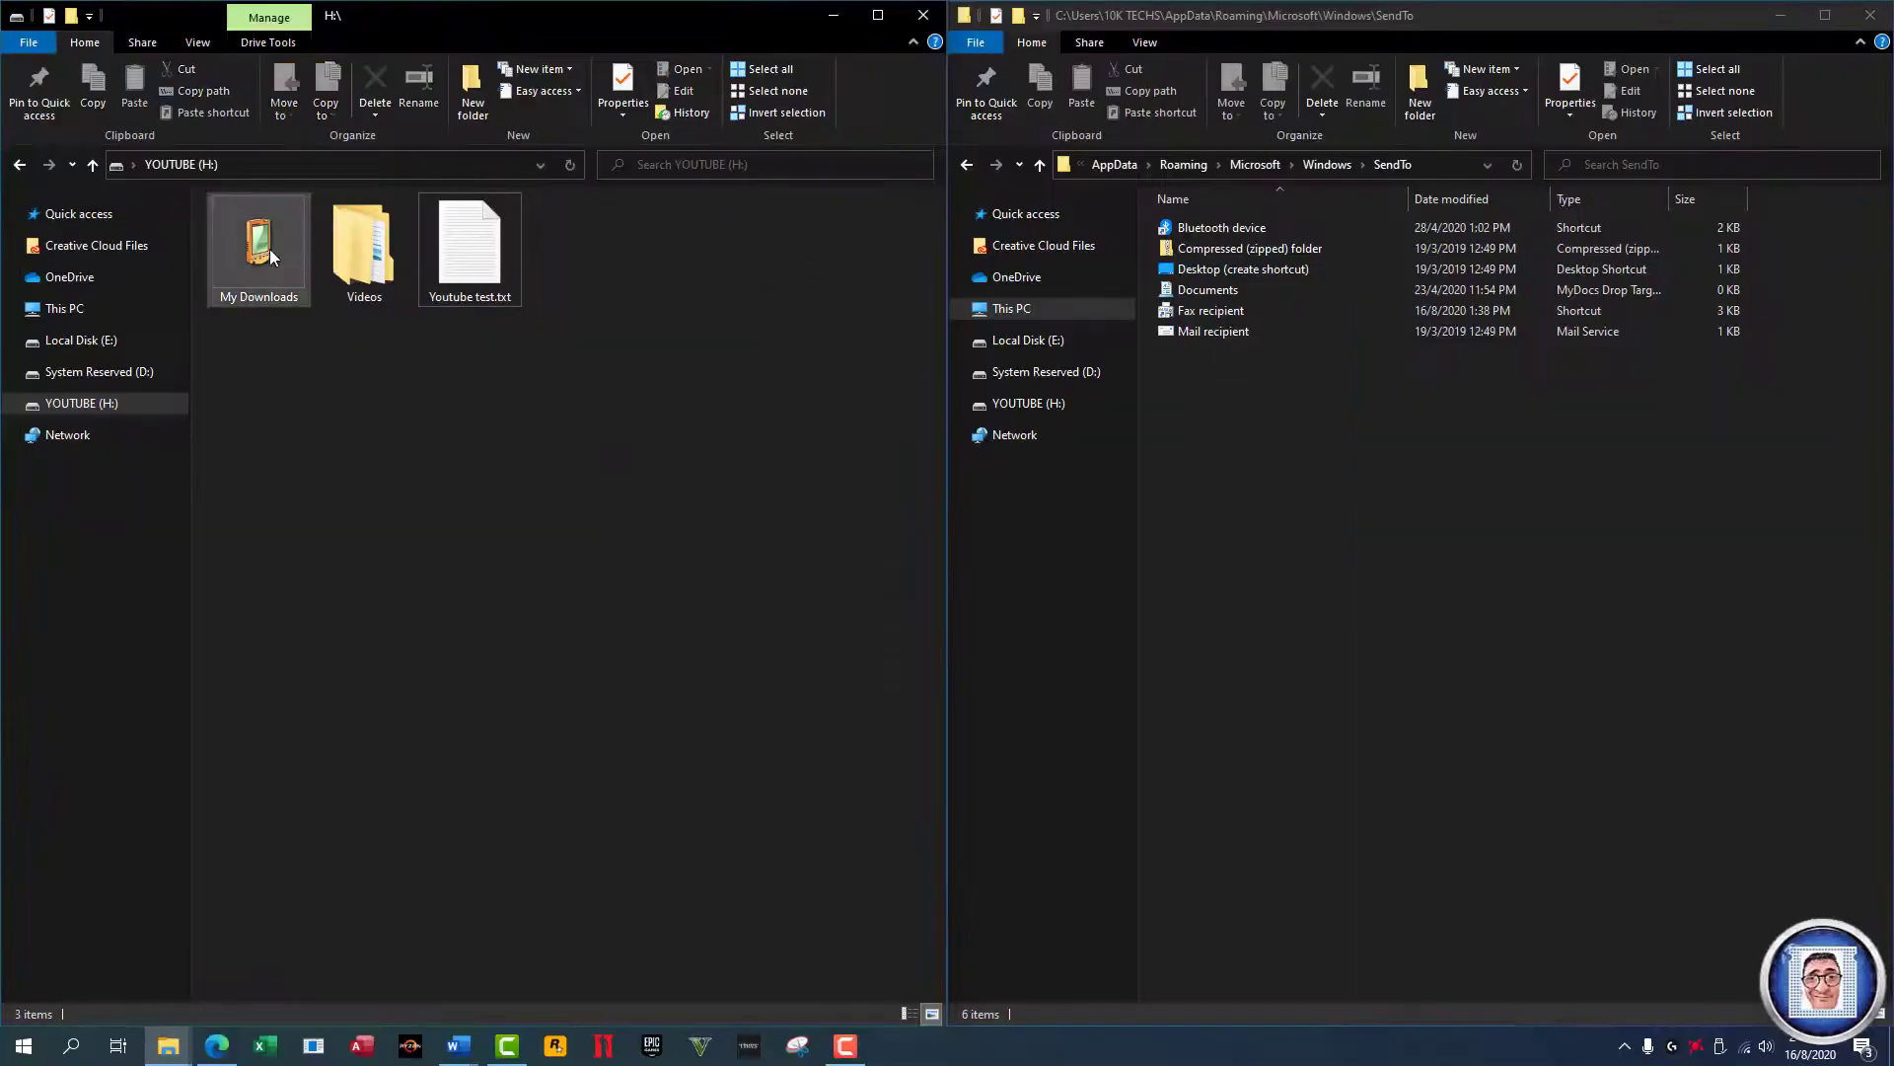
left_click_drag(270, 248, 1258, 553)
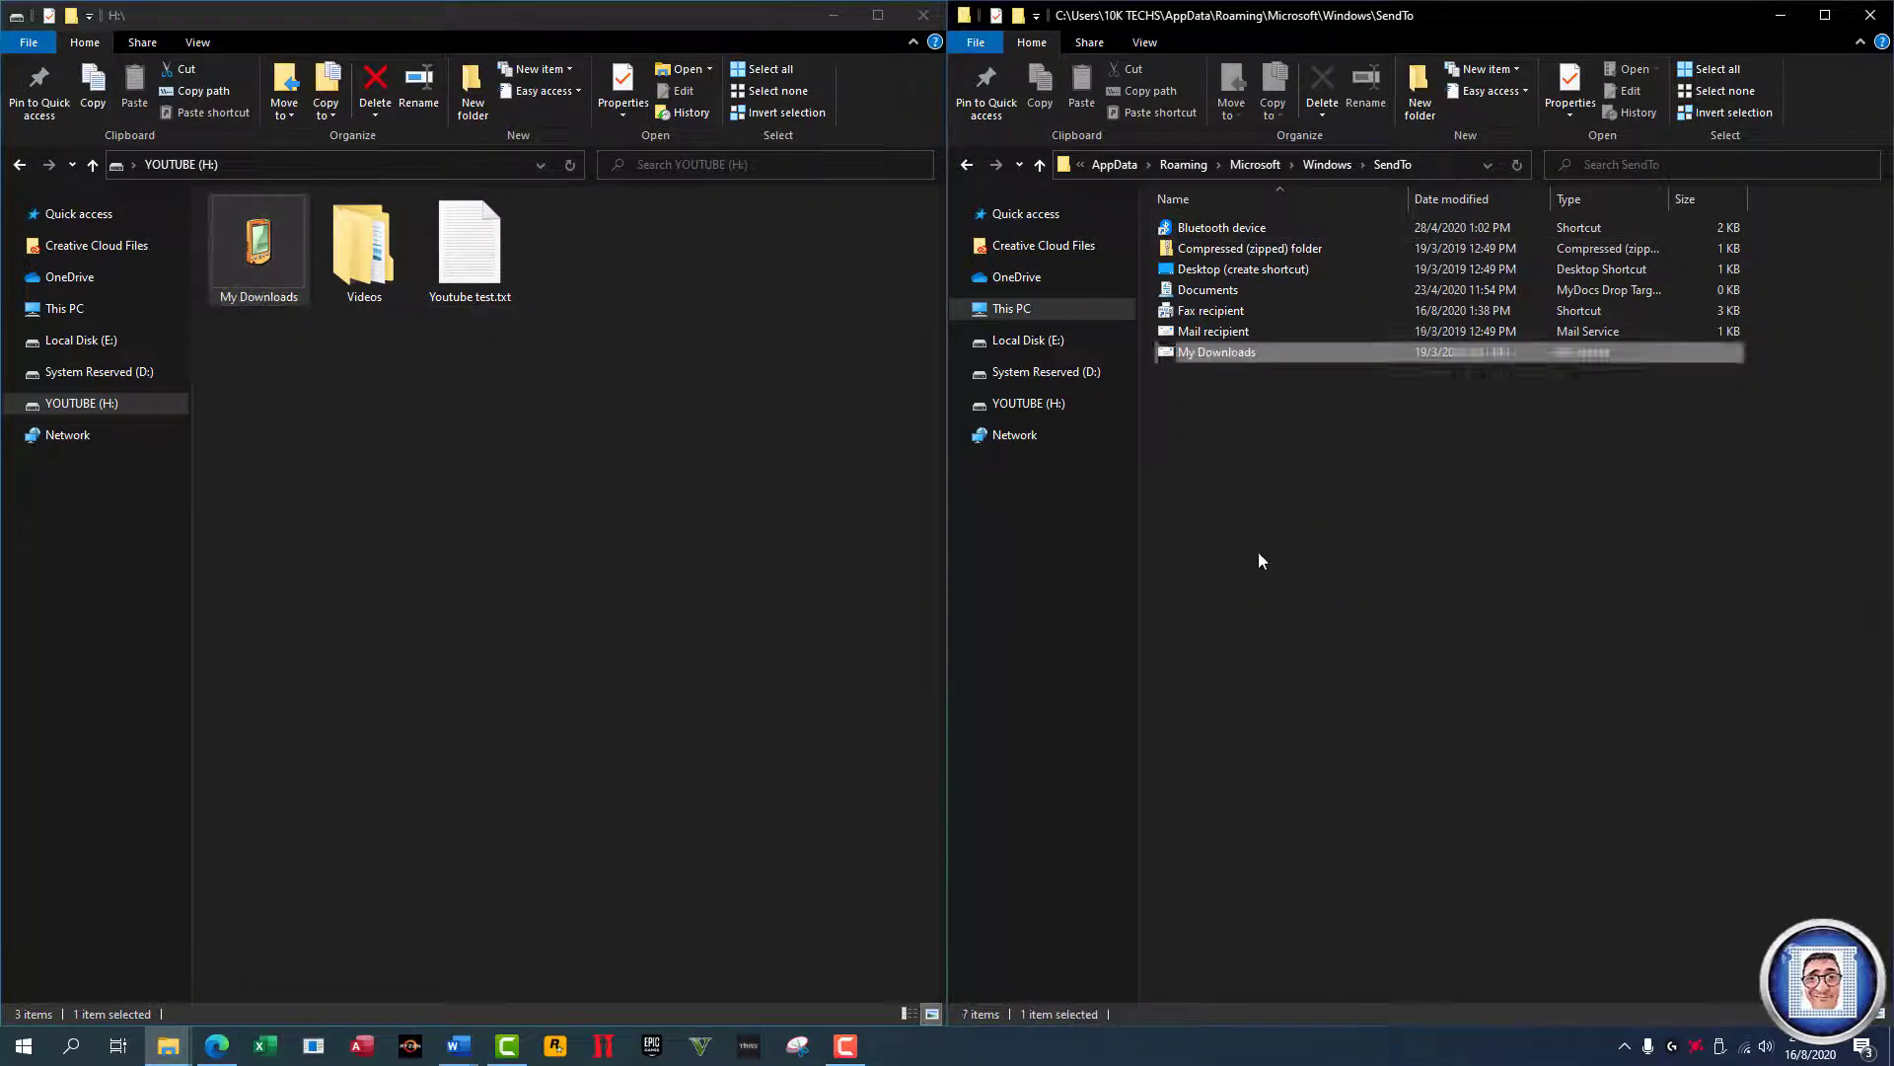
Step: Send Youtube test.txt to My Downloads using the new Send to entry
left_click(1378, 483)
right_click(486, 279)
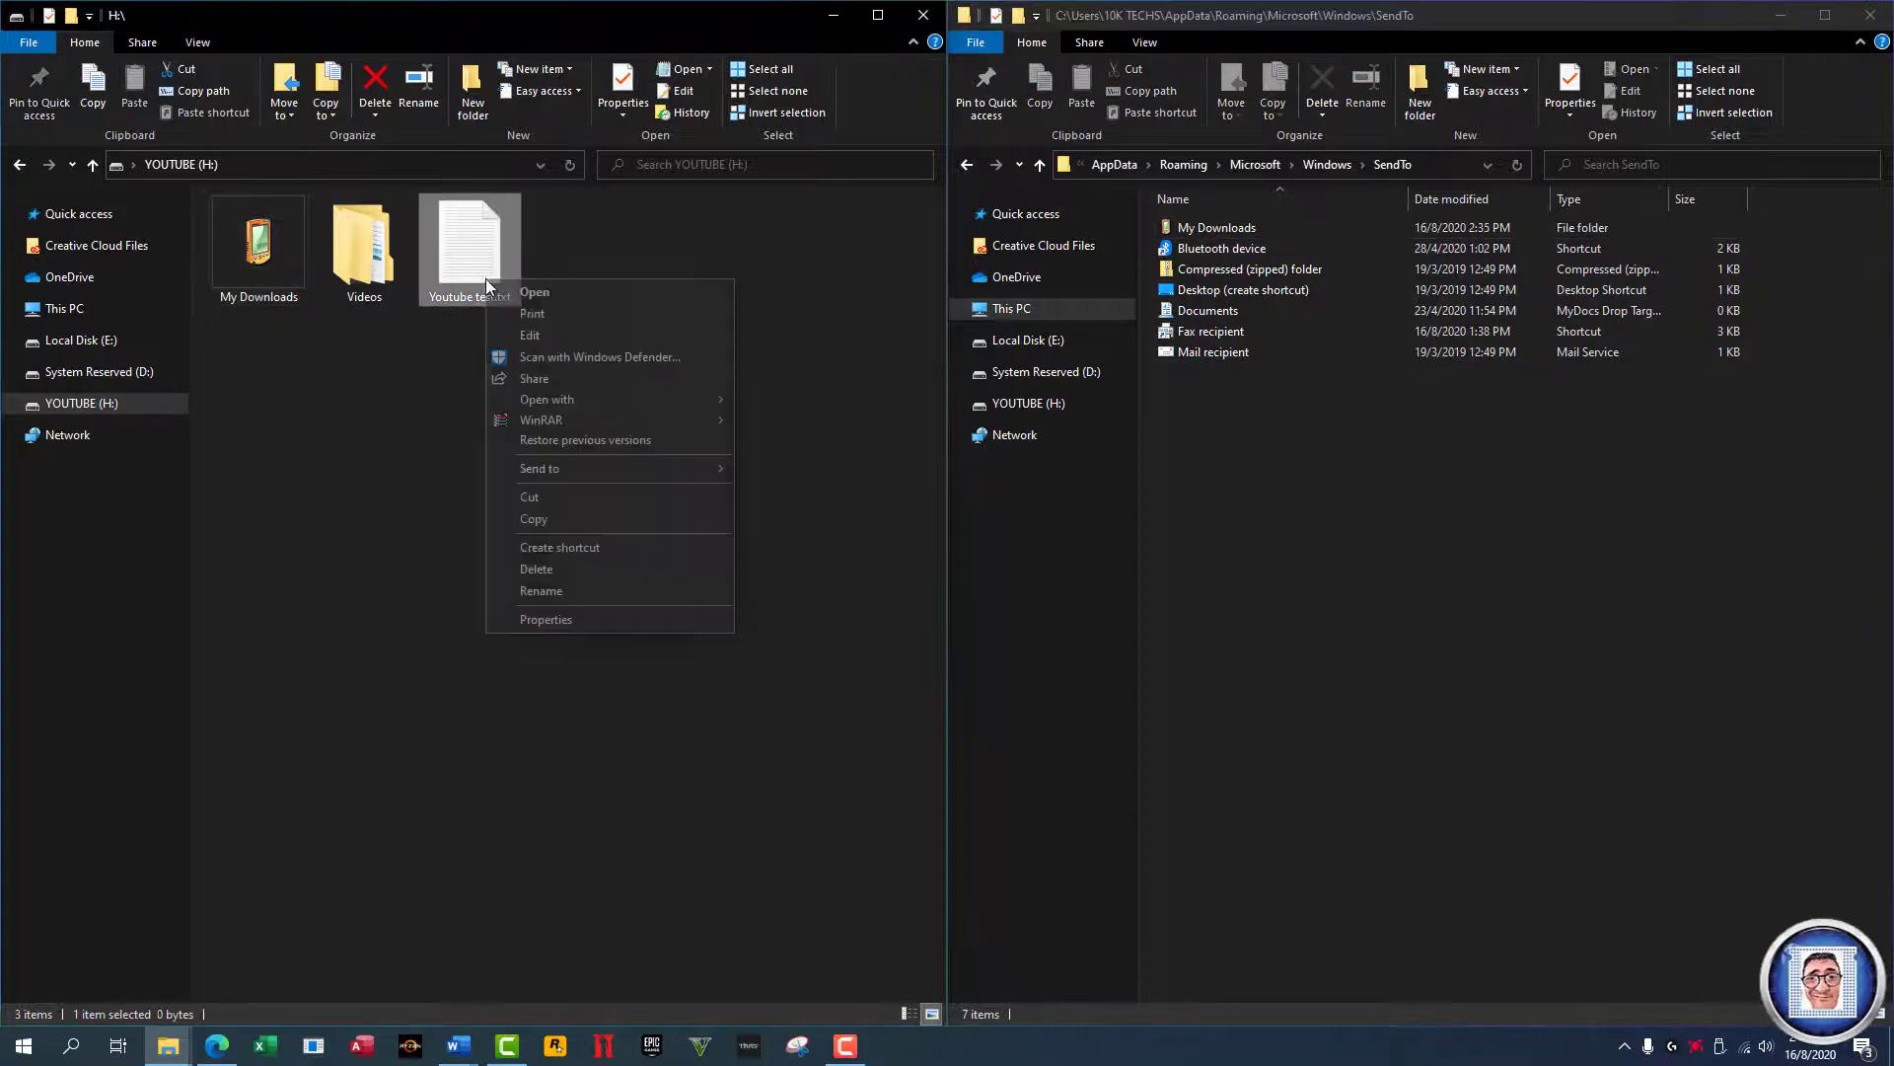
mouse_move(567, 469)
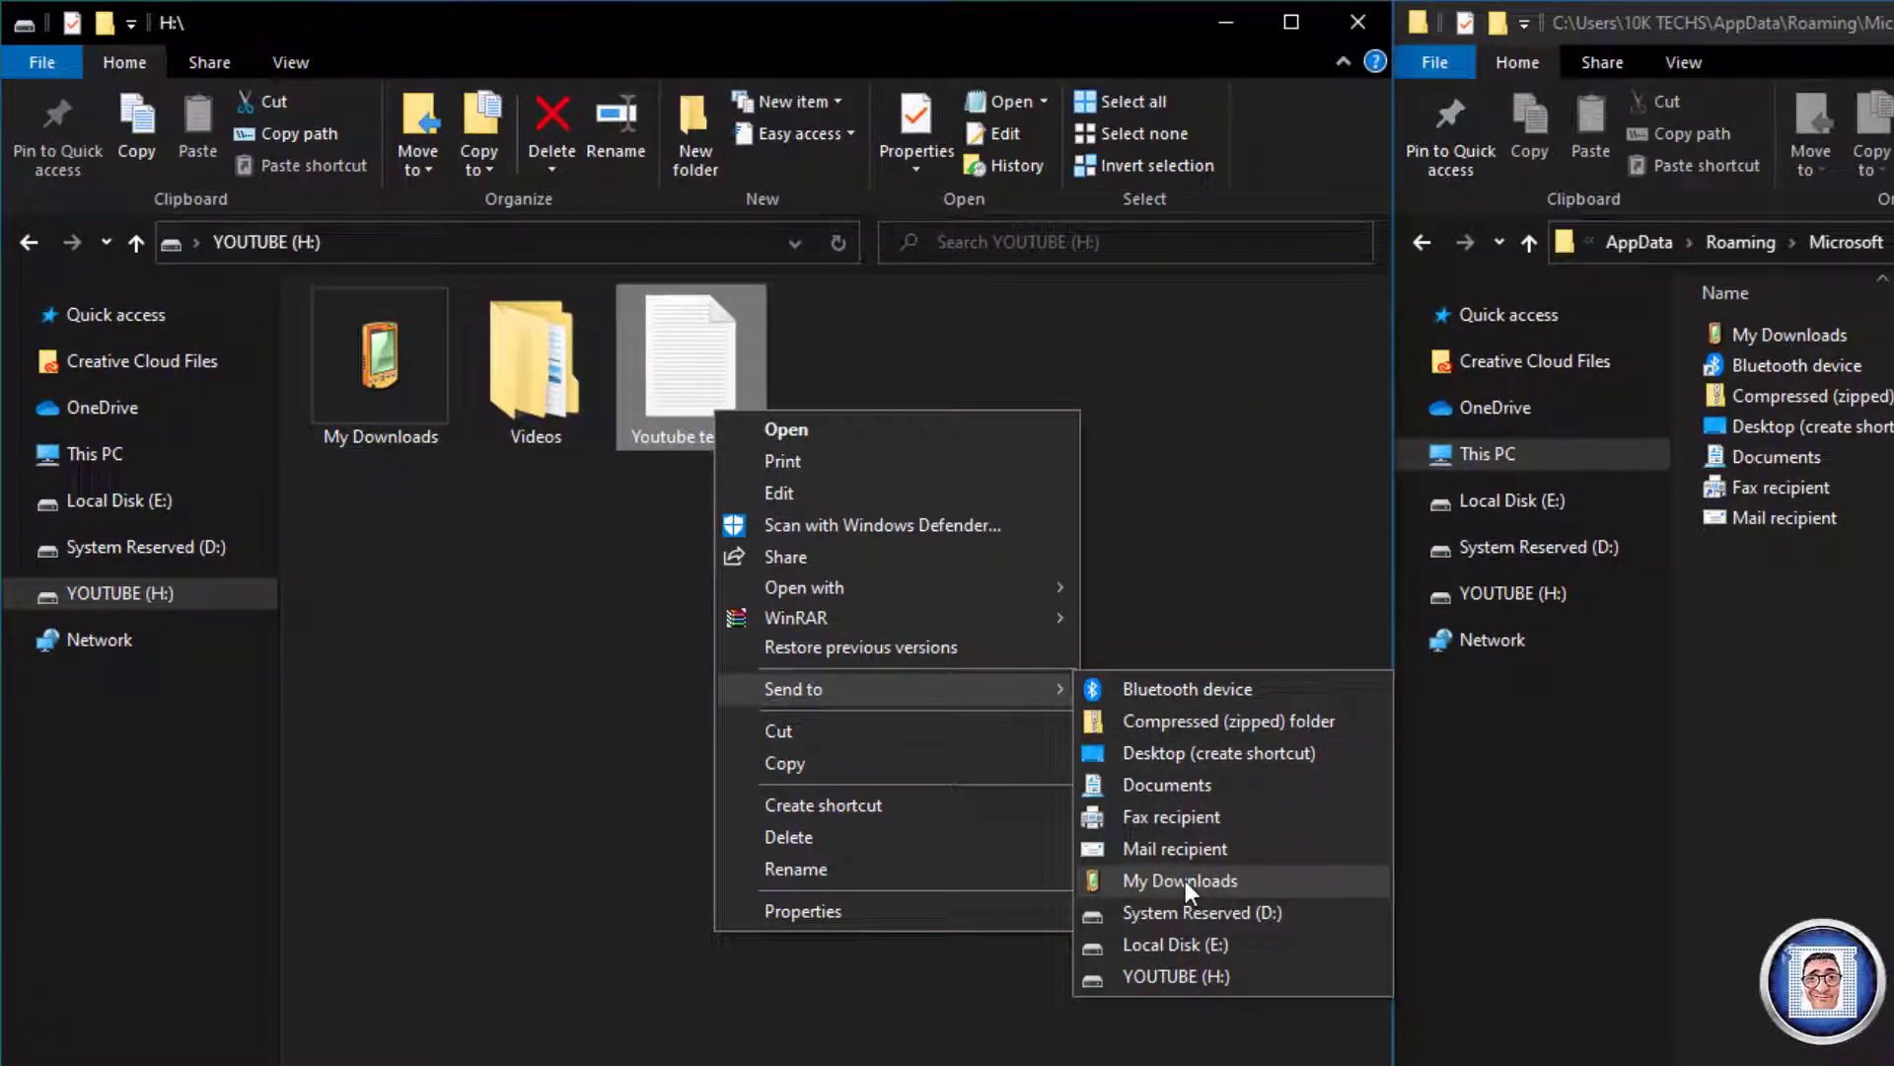
left_click(1186, 881)
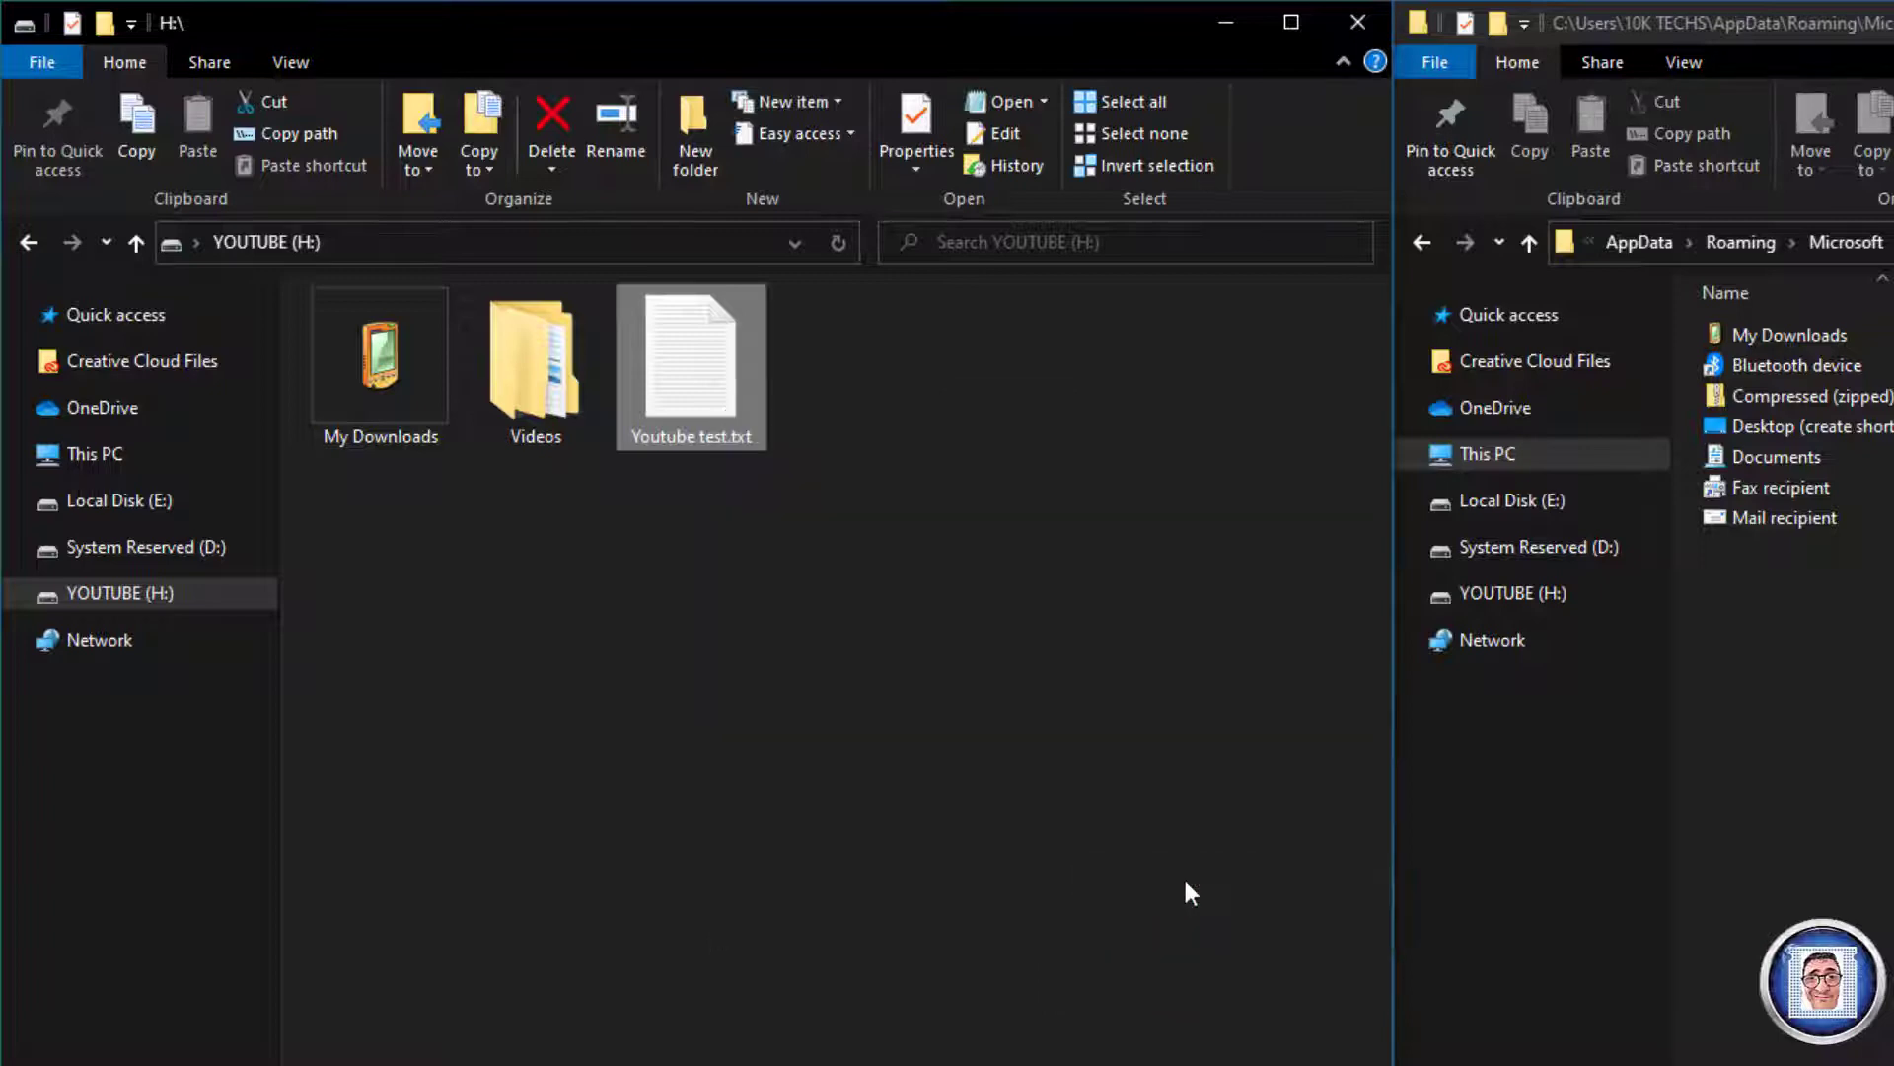
Step: Check My Downloads in both SendTo and the H: drive for the file, then go back
left_click(1786, 334)
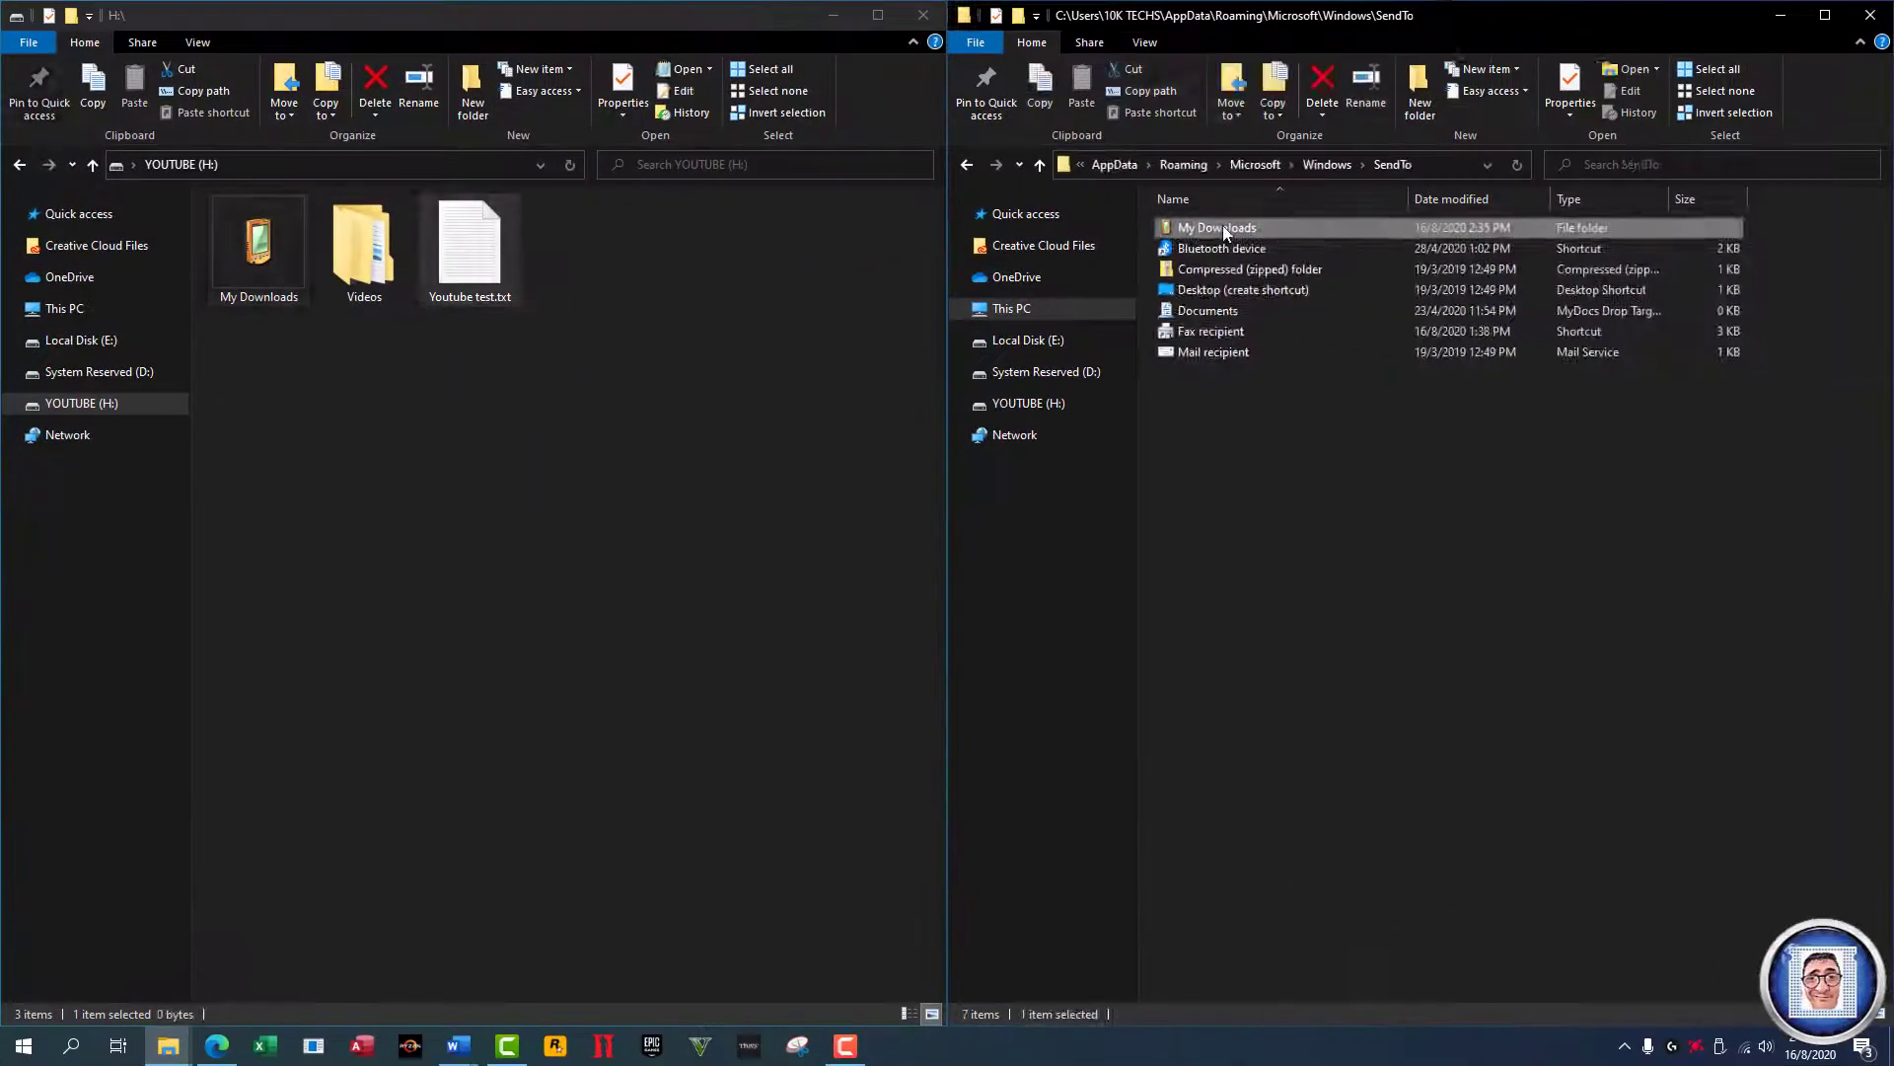
double_click(1221, 228)
left_click(966, 166)
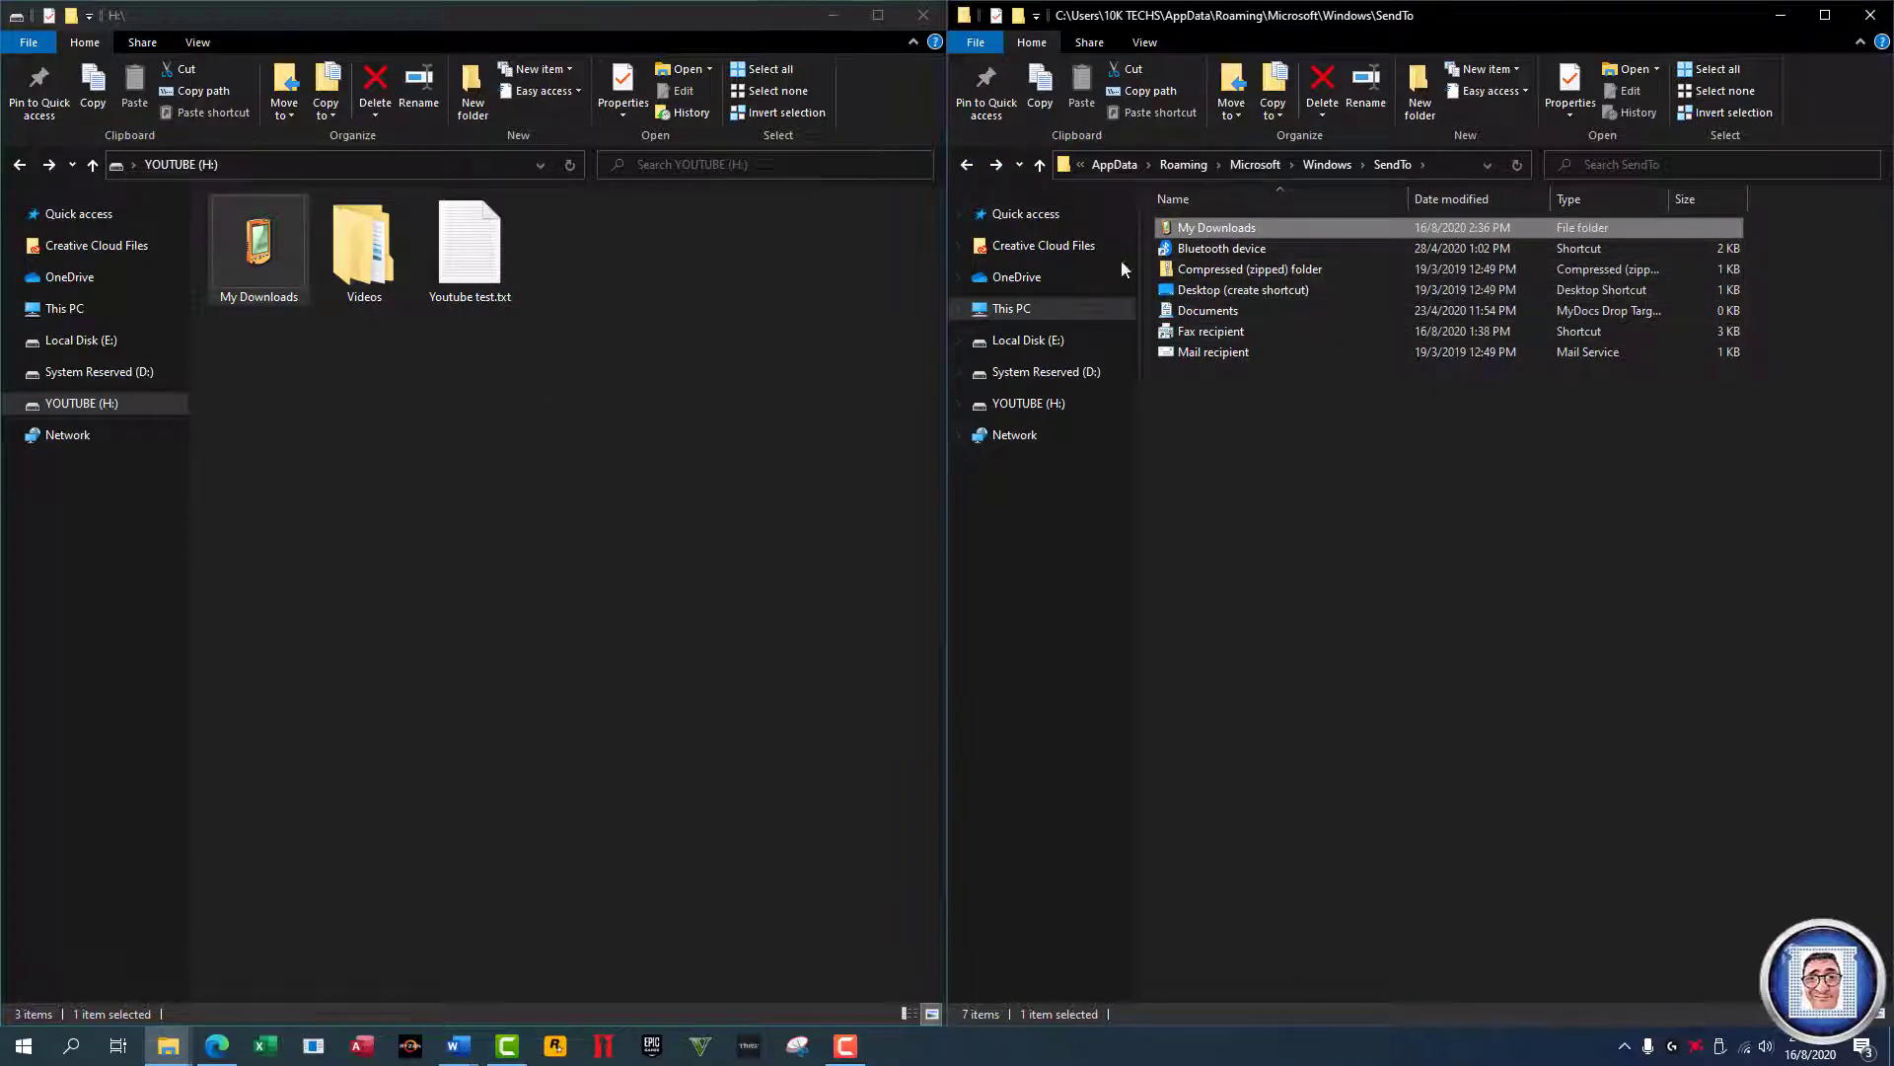
double_click(262, 249)
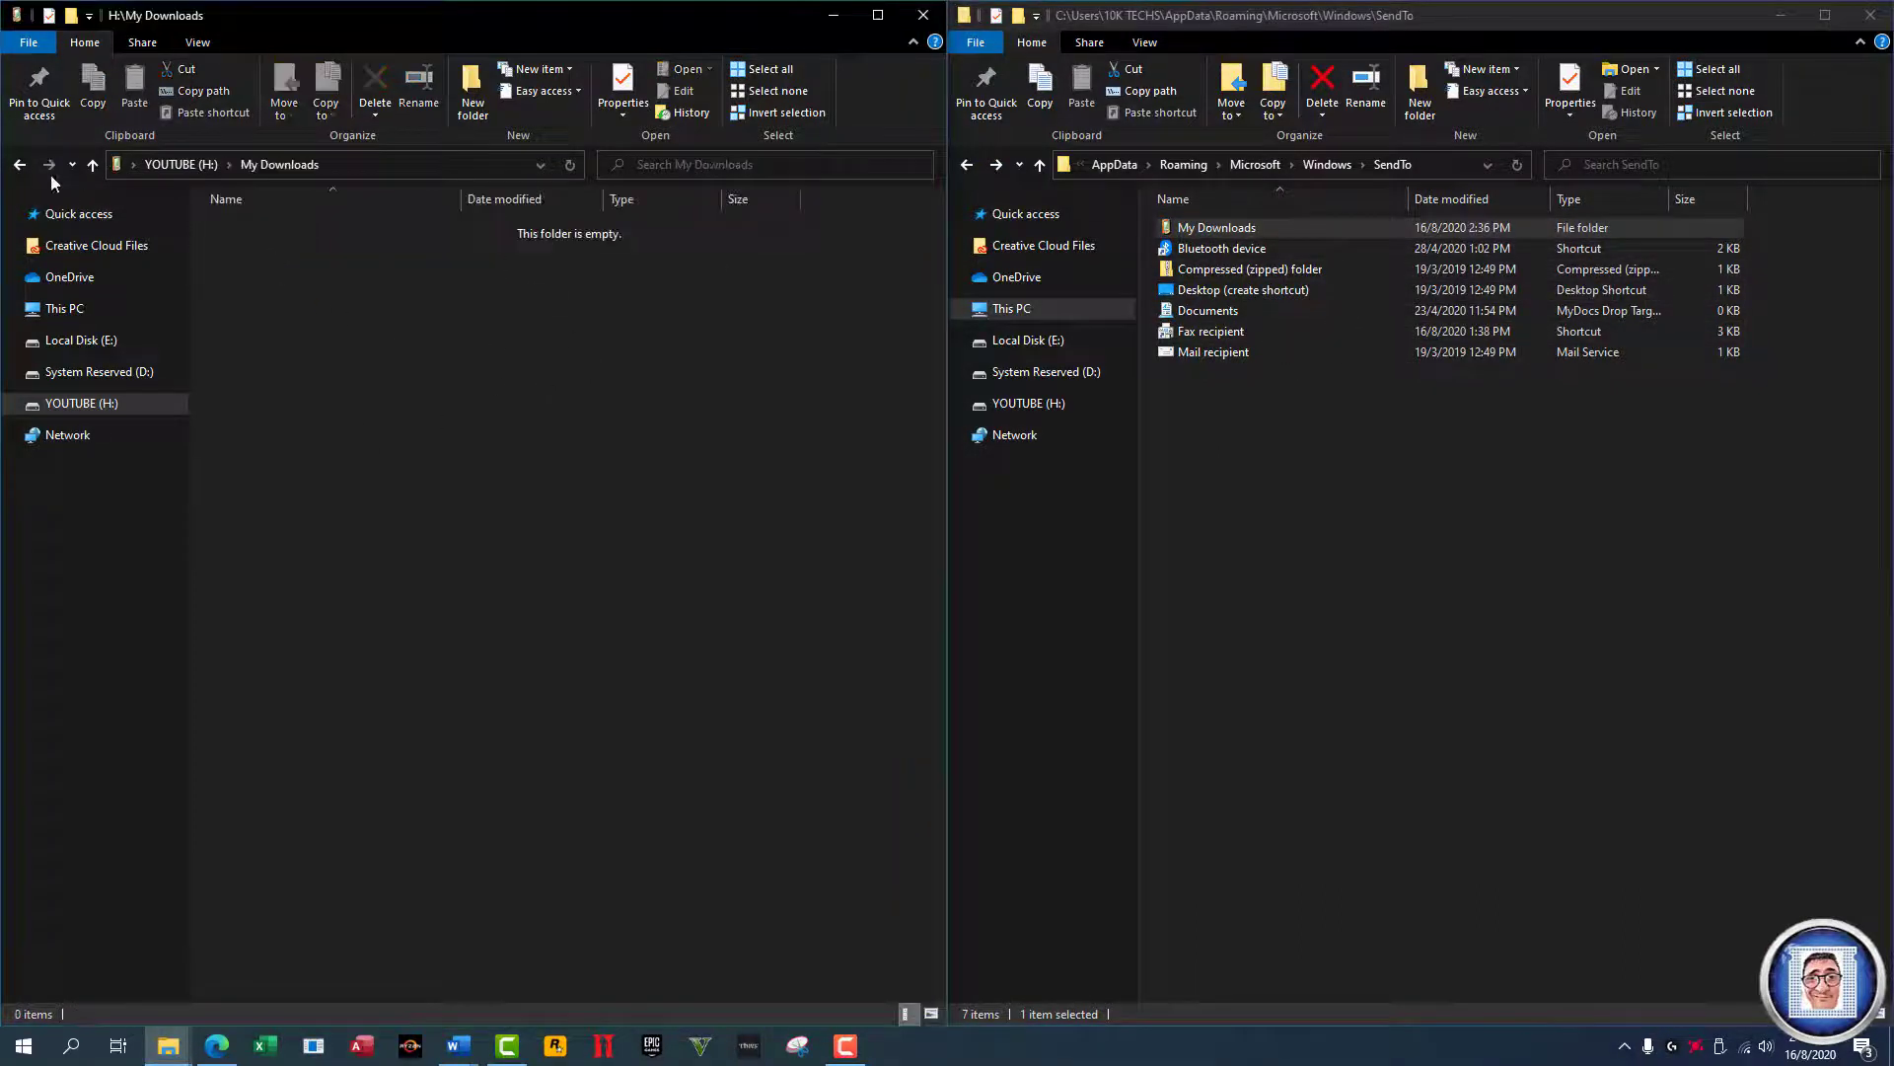
left_click(19, 166)
Step: Send Youtube test.txt to My Downloads again and confirm it arrived, returning to SendTo
right_click(471, 247)
mouse_move(512, 437)
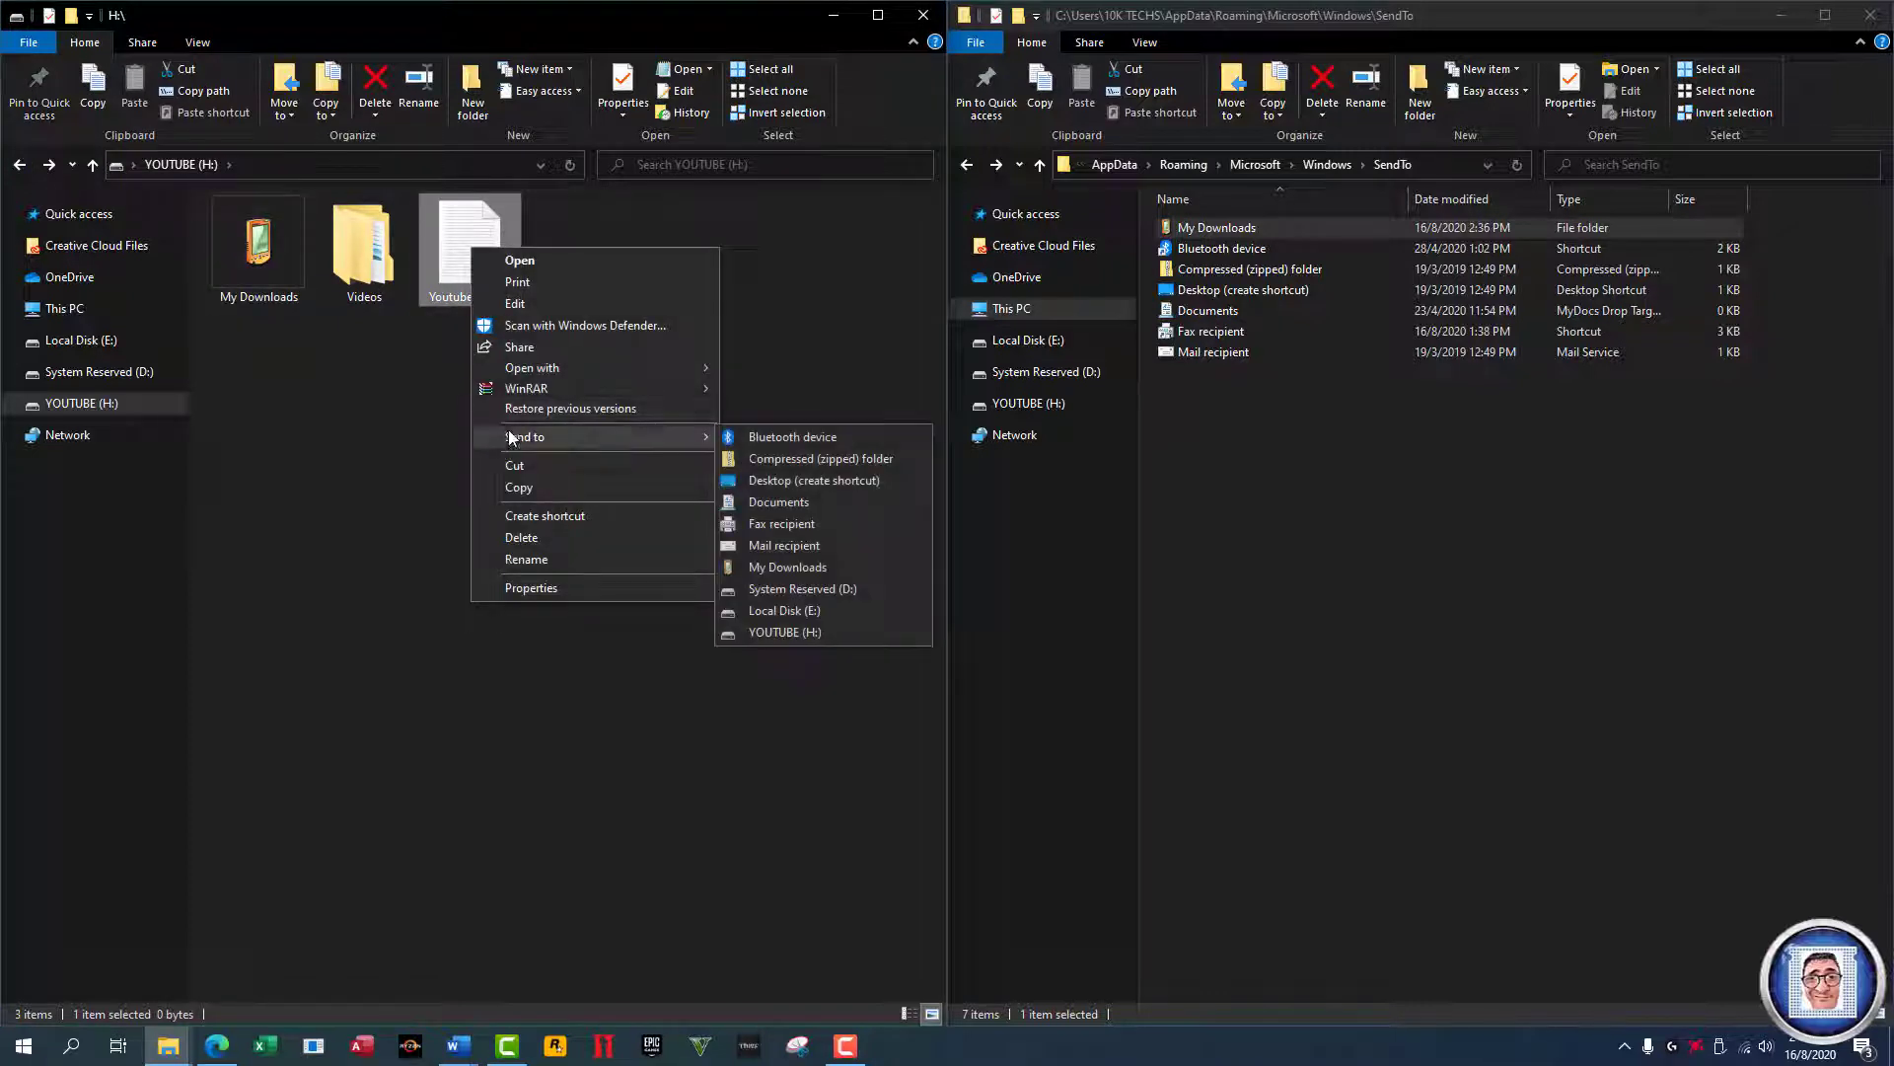
left_click(797, 569)
double_click(1229, 225)
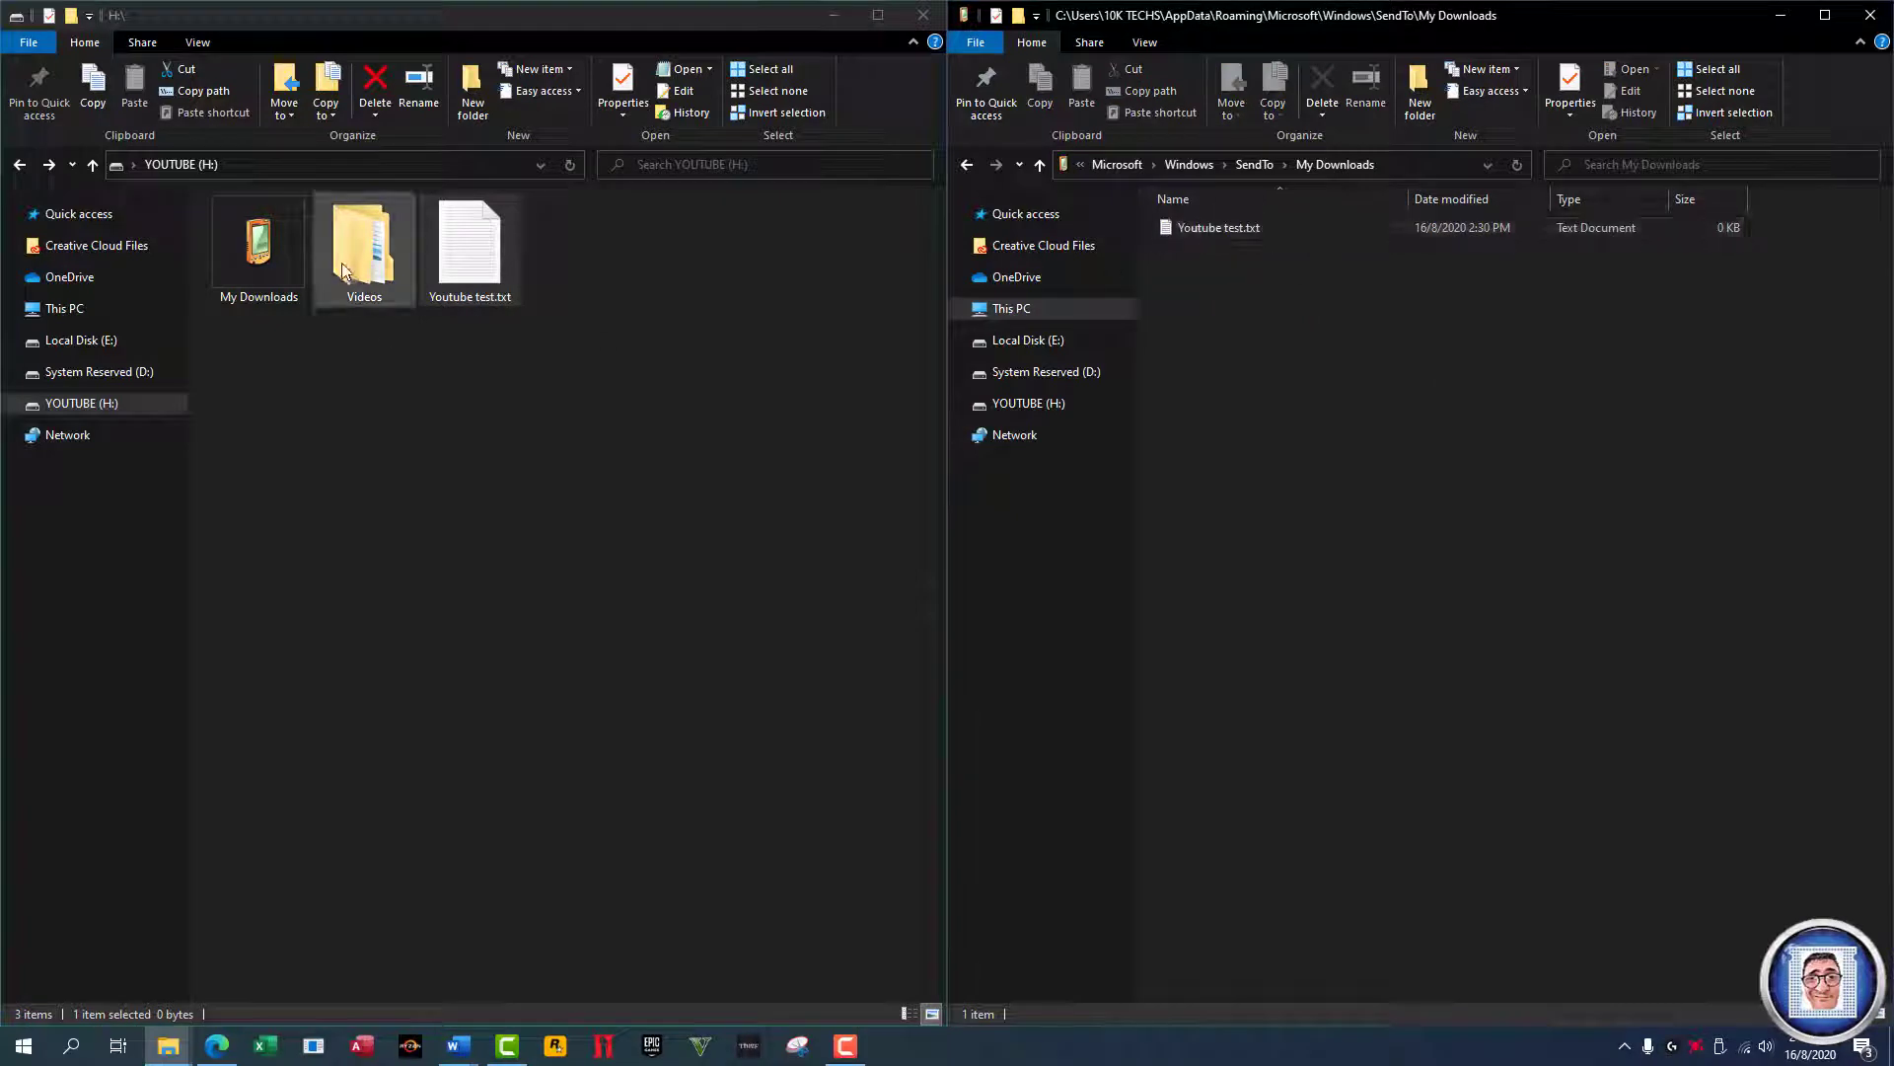
double_click(282, 263)
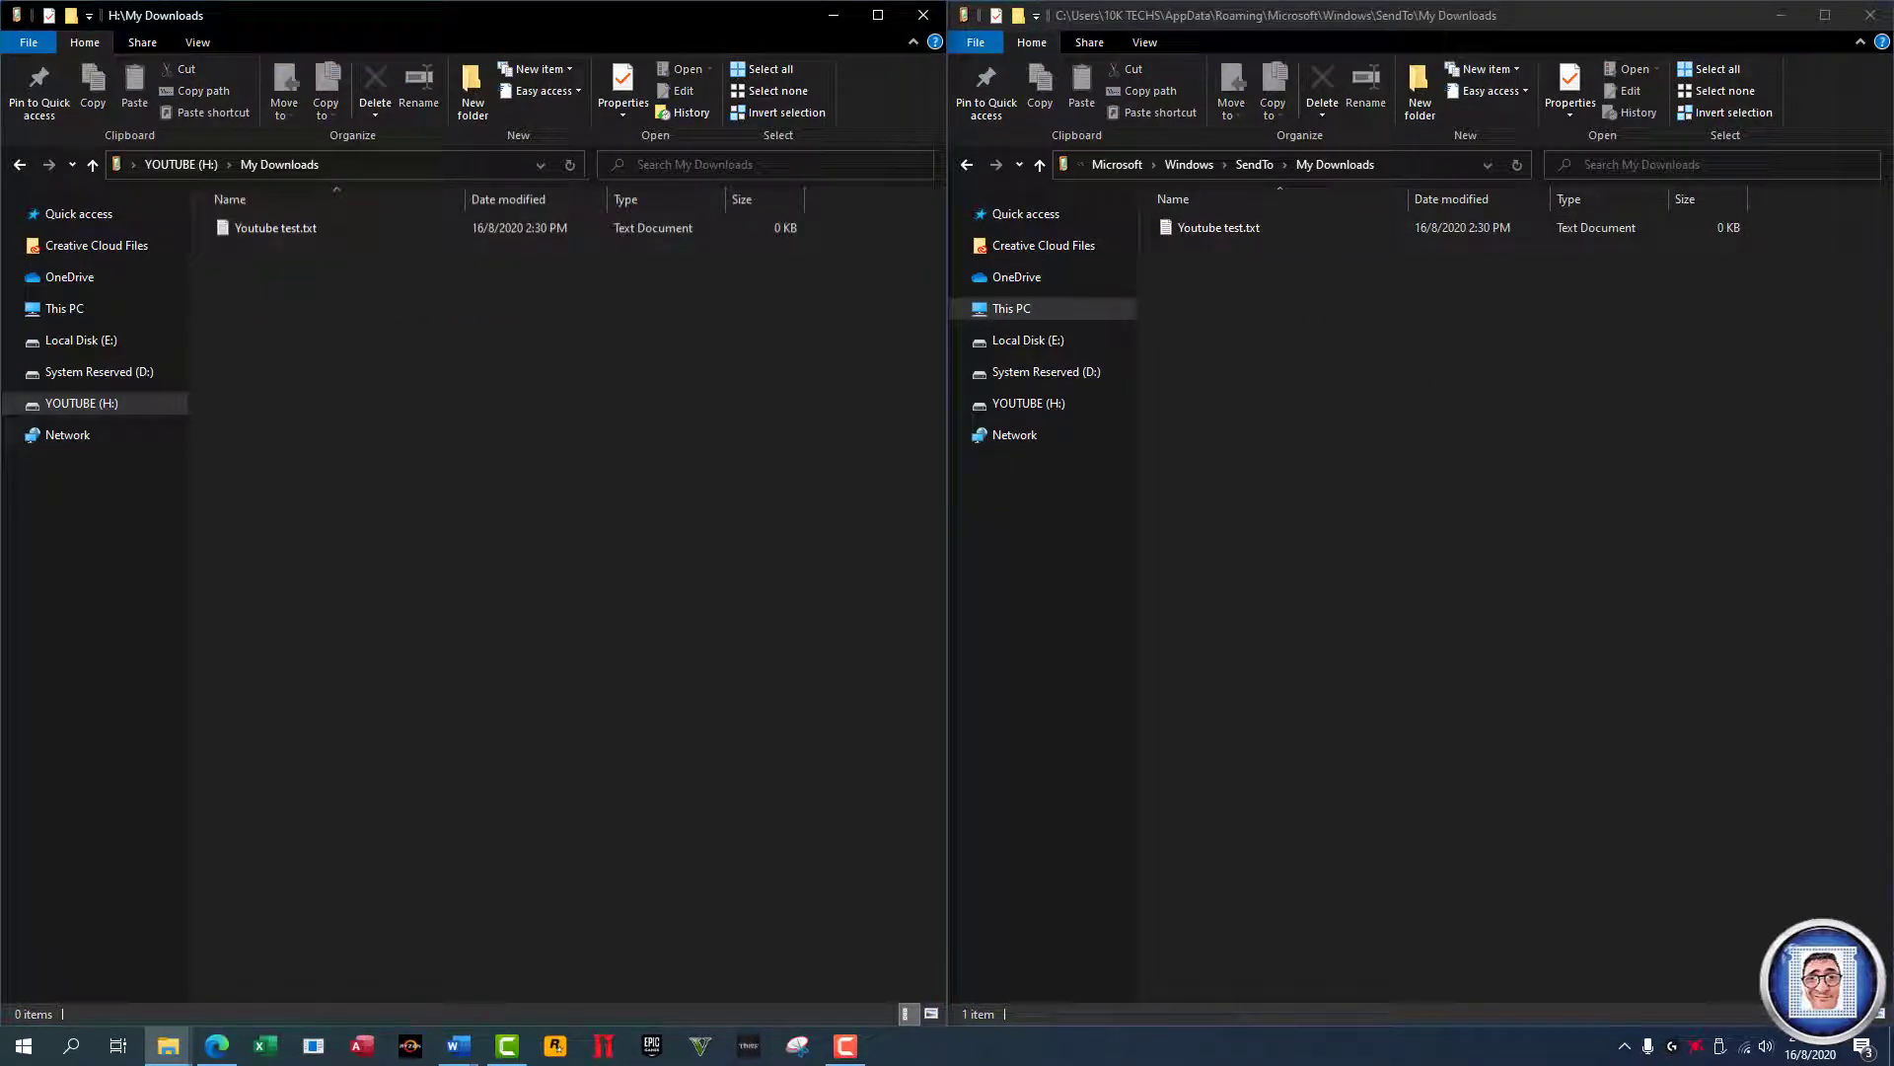
left_click(967, 166)
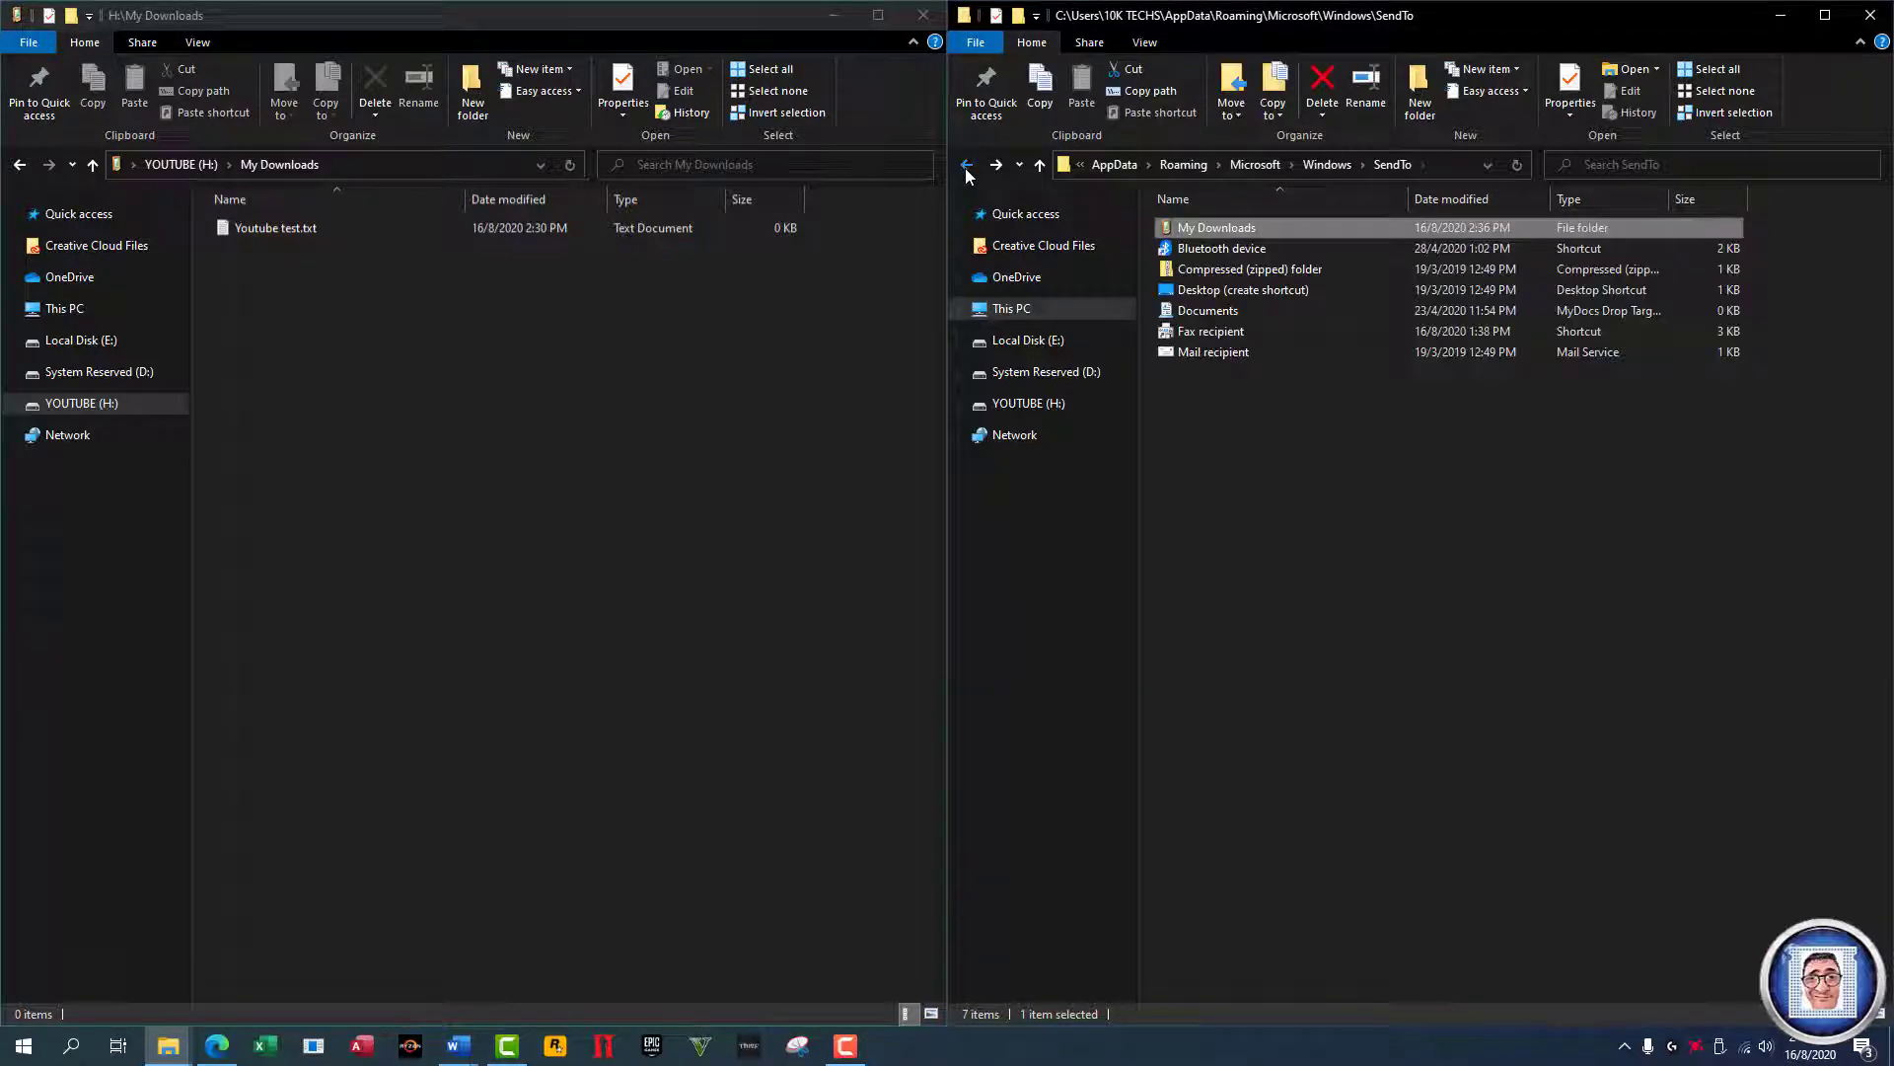
Step: Delete Fax recipient, then paste a duplicate of Mail recipient and delete the Mail Recipient - Copy
left_click(1228, 335)
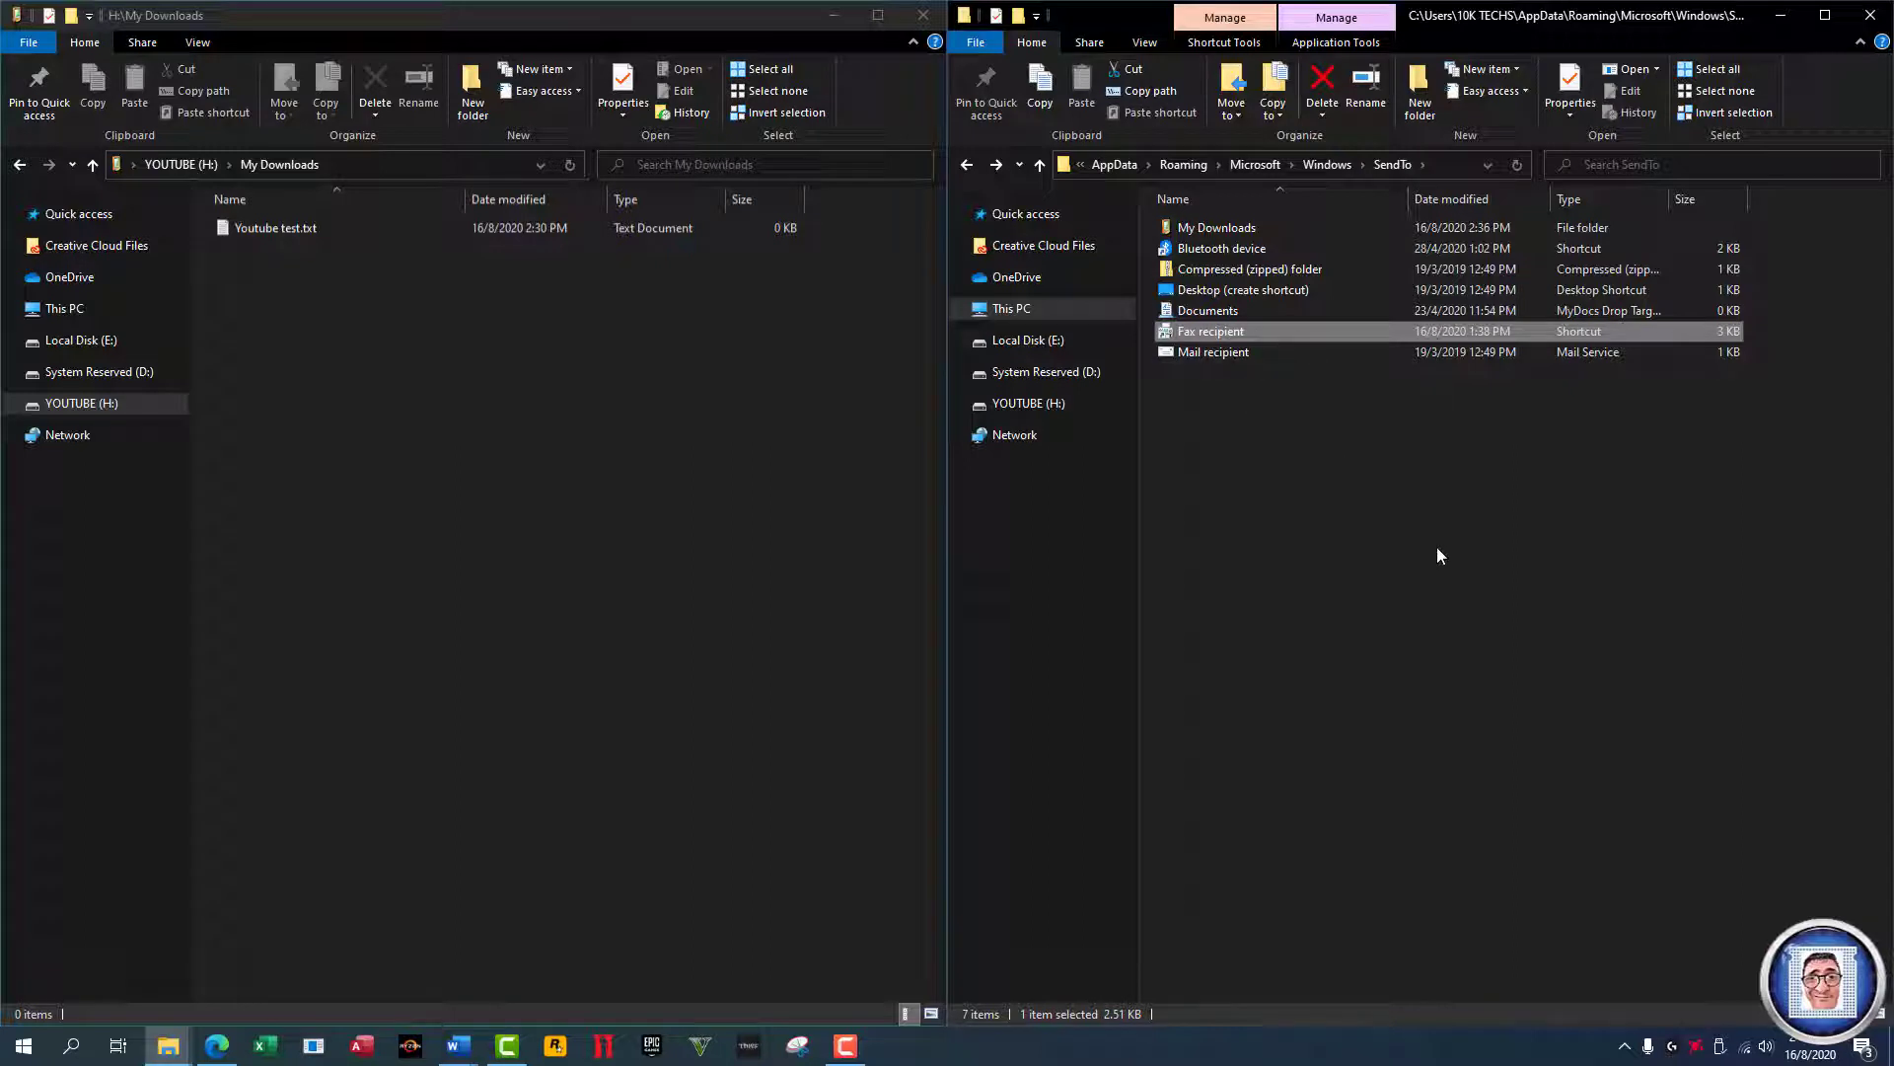
key("Delete")
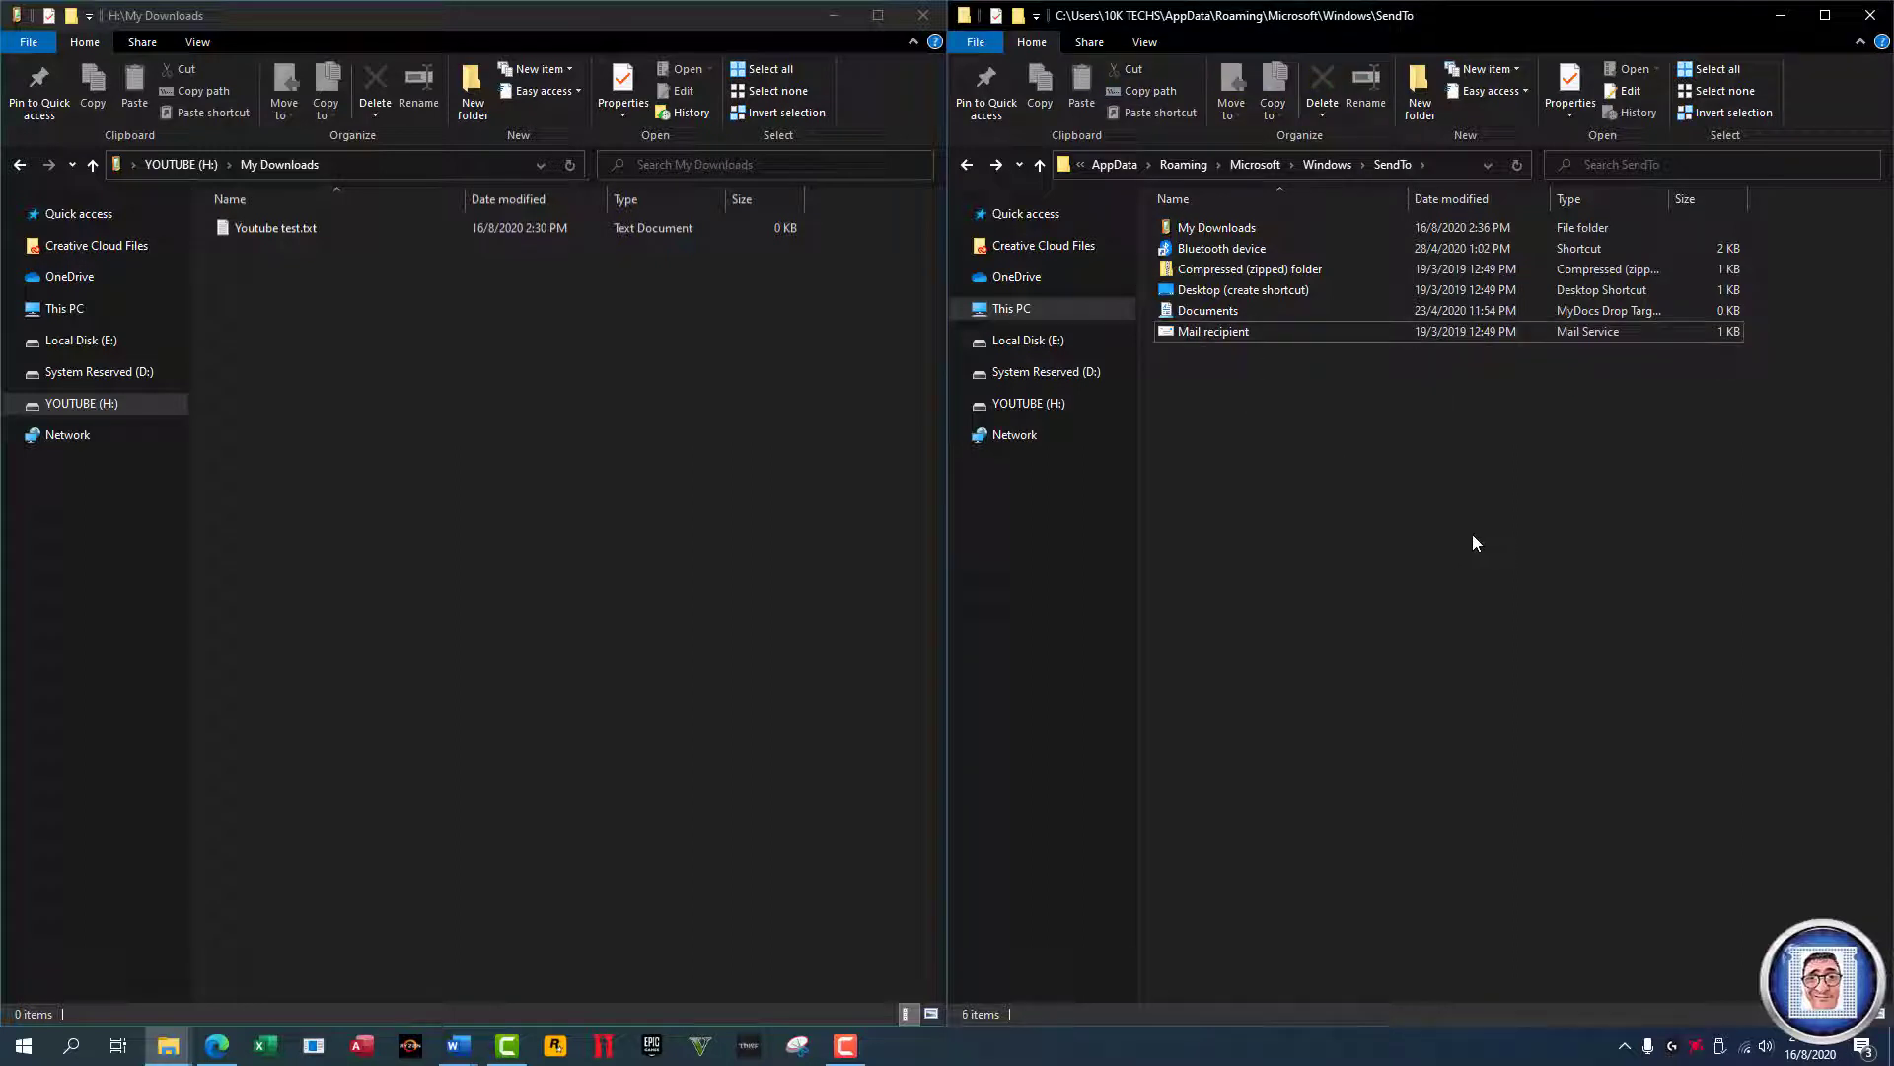
left_click(1208, 333)
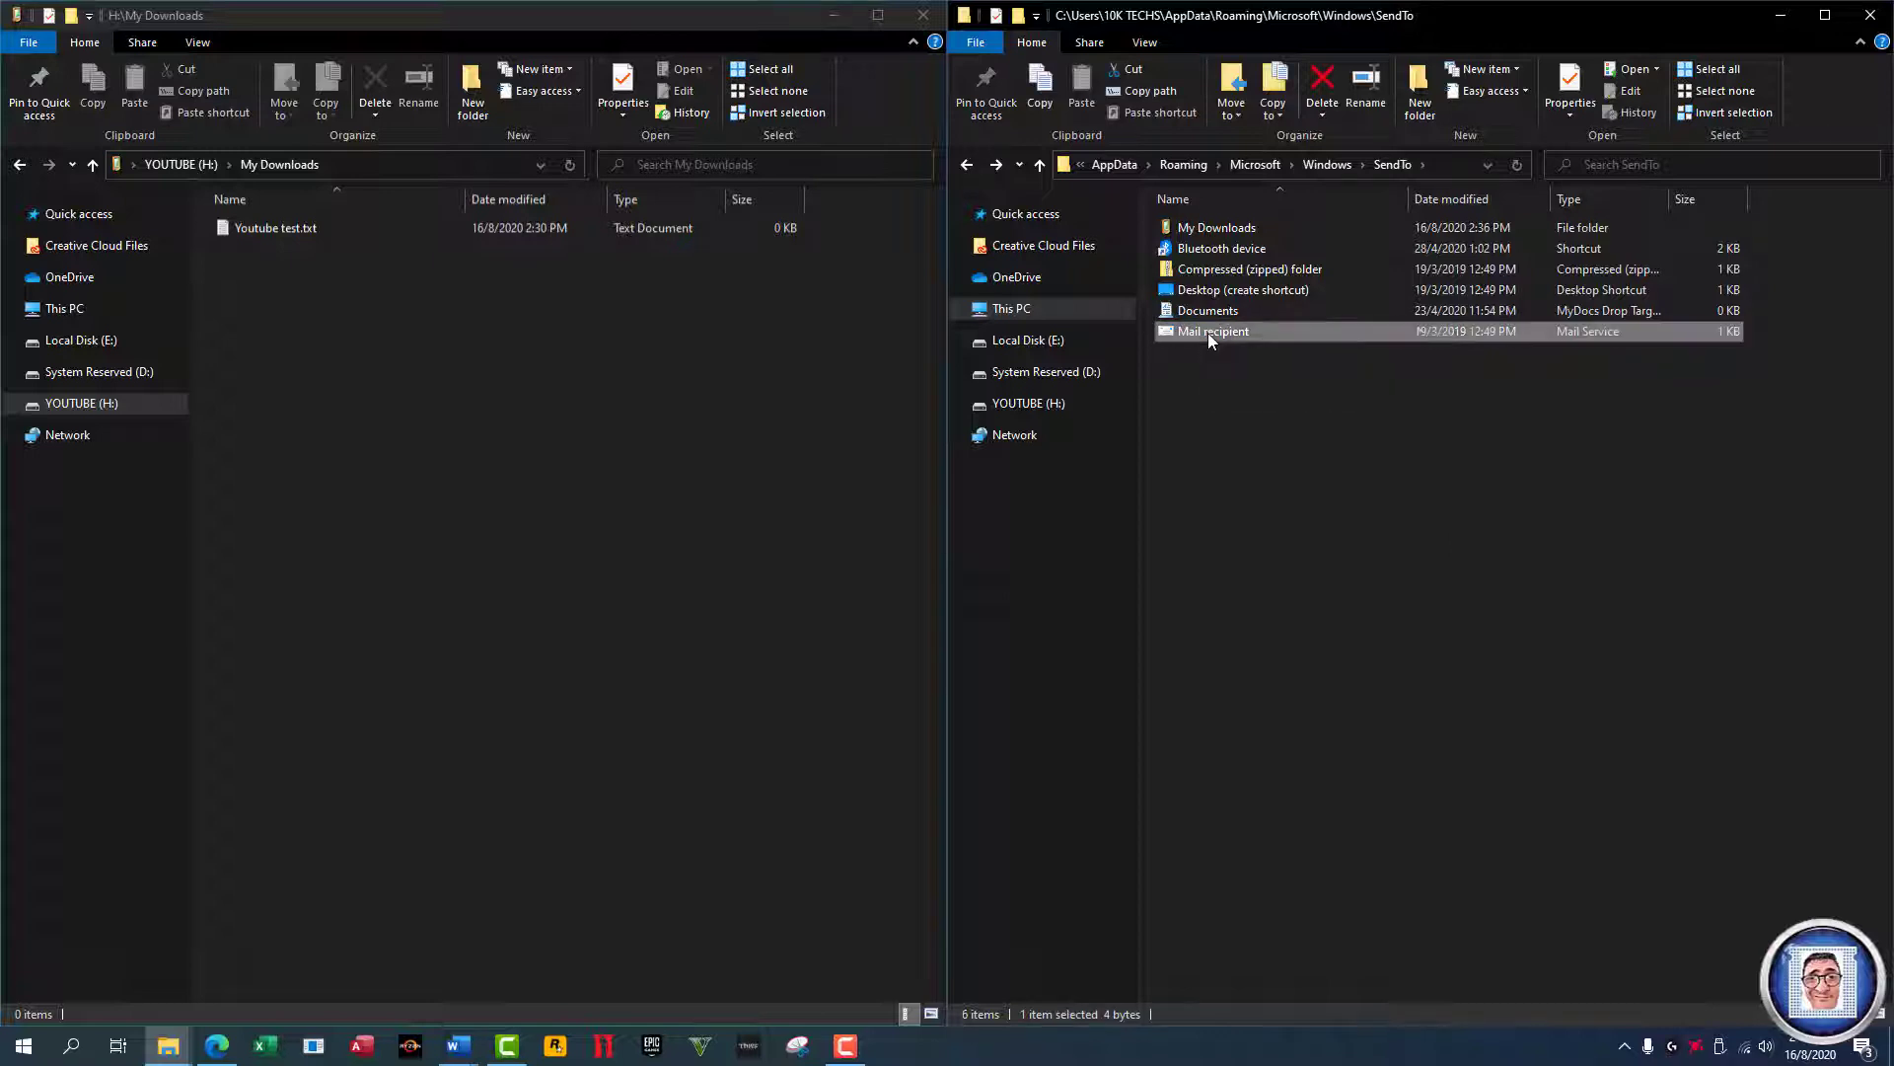
right_click(1208, 333)
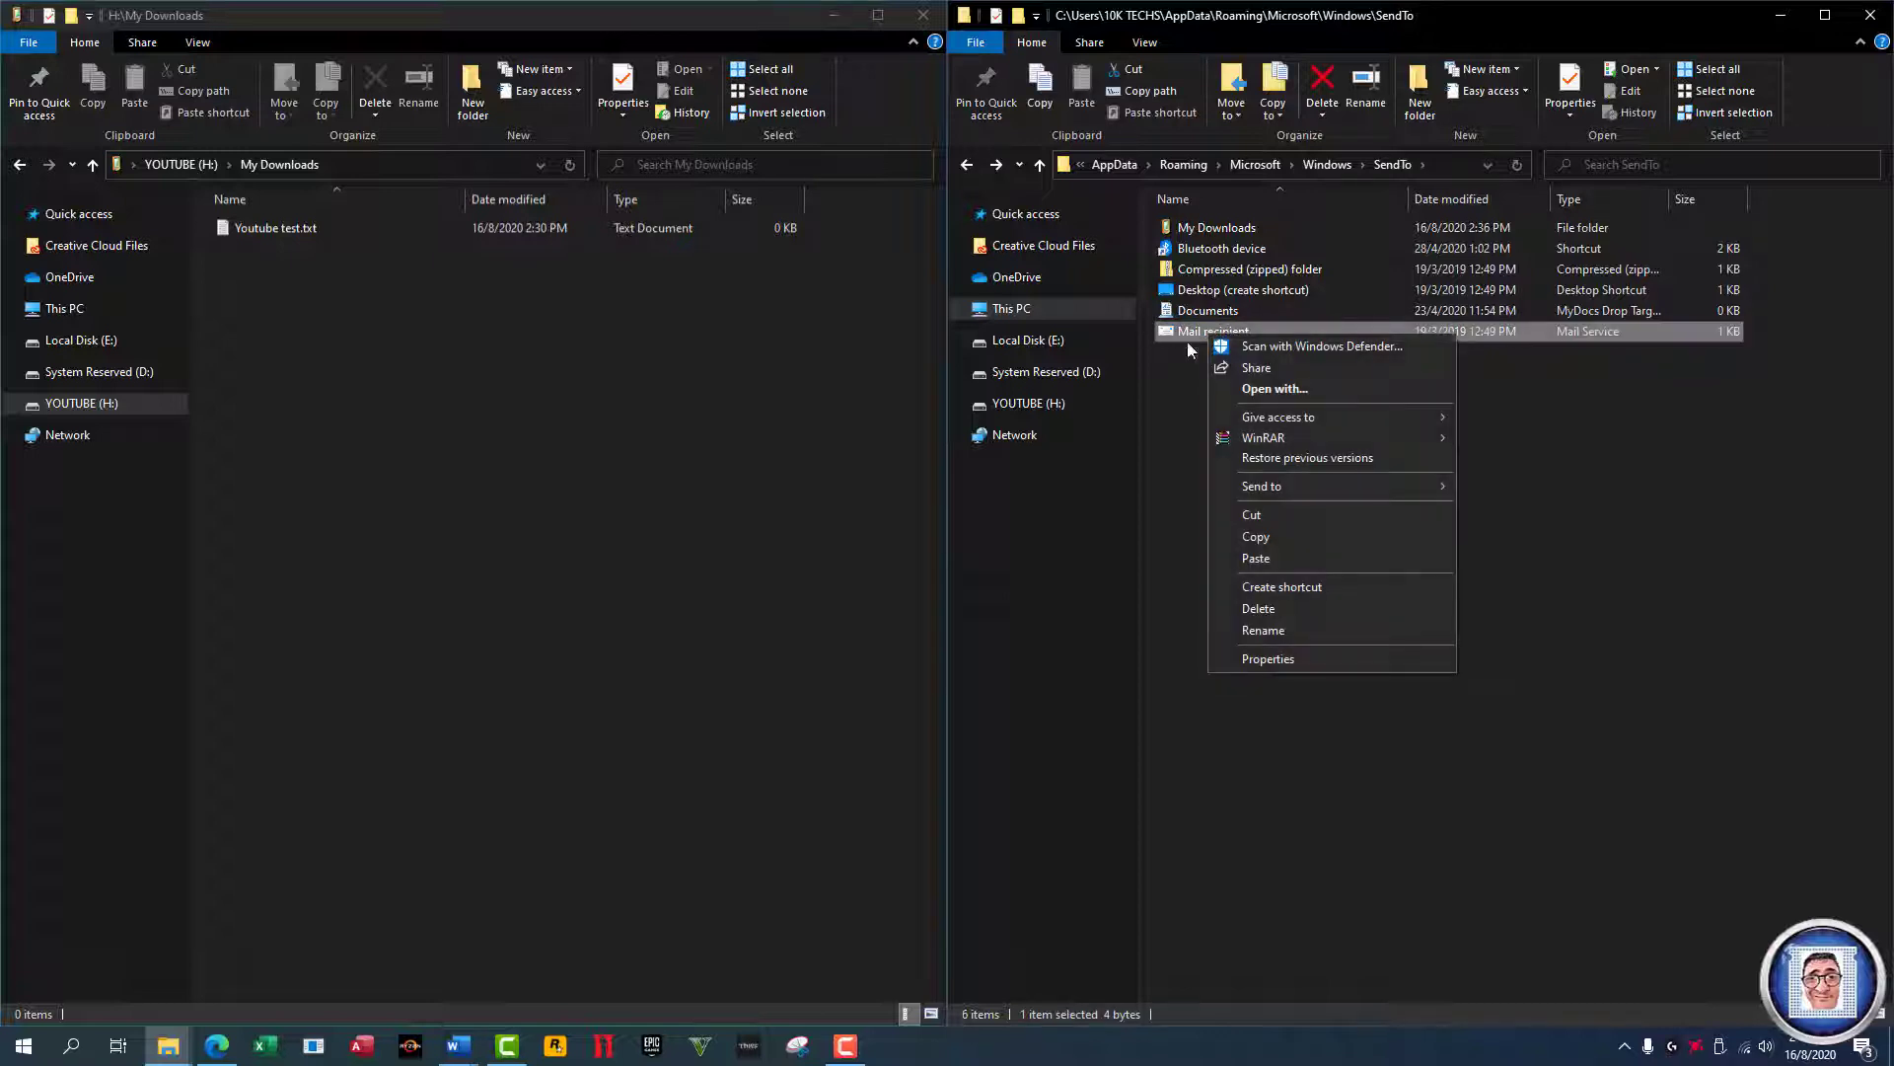
left_click(1269, 539)
right_click(1341, 476)
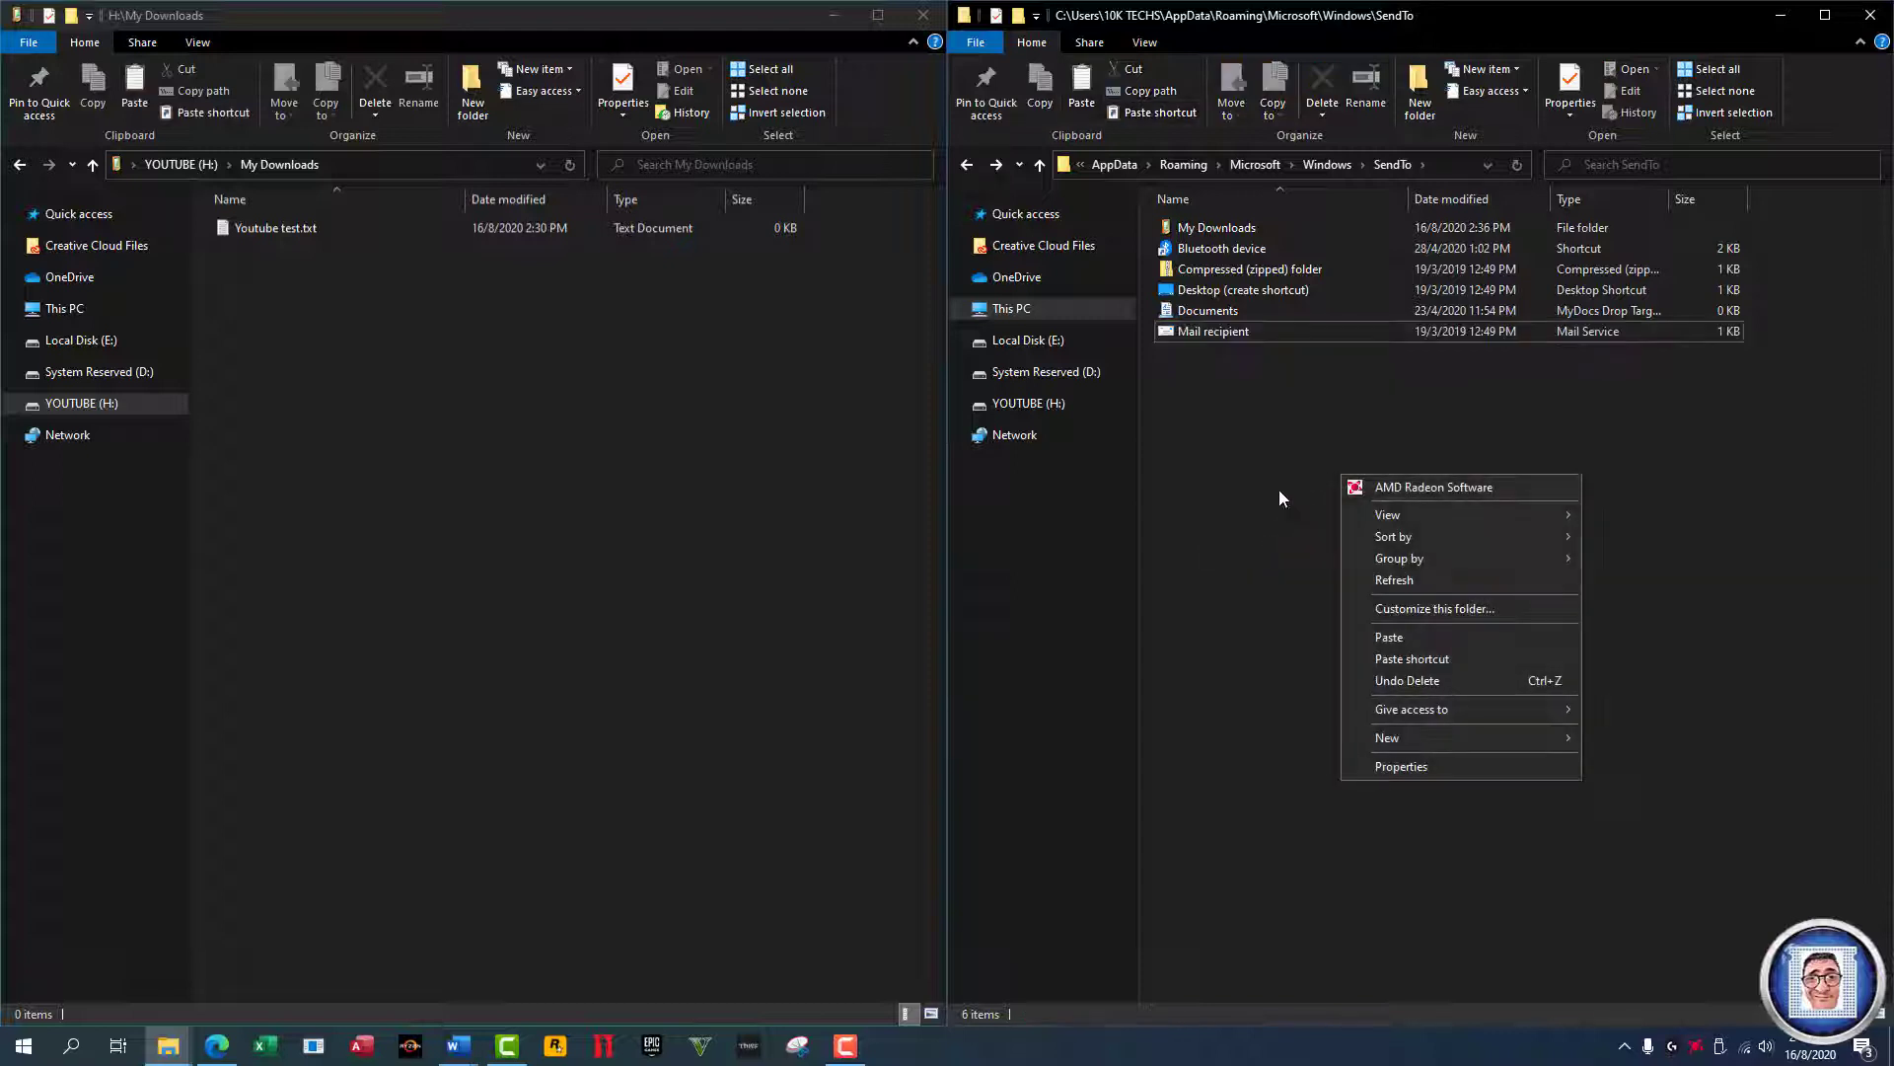
left_click(1400, 636)
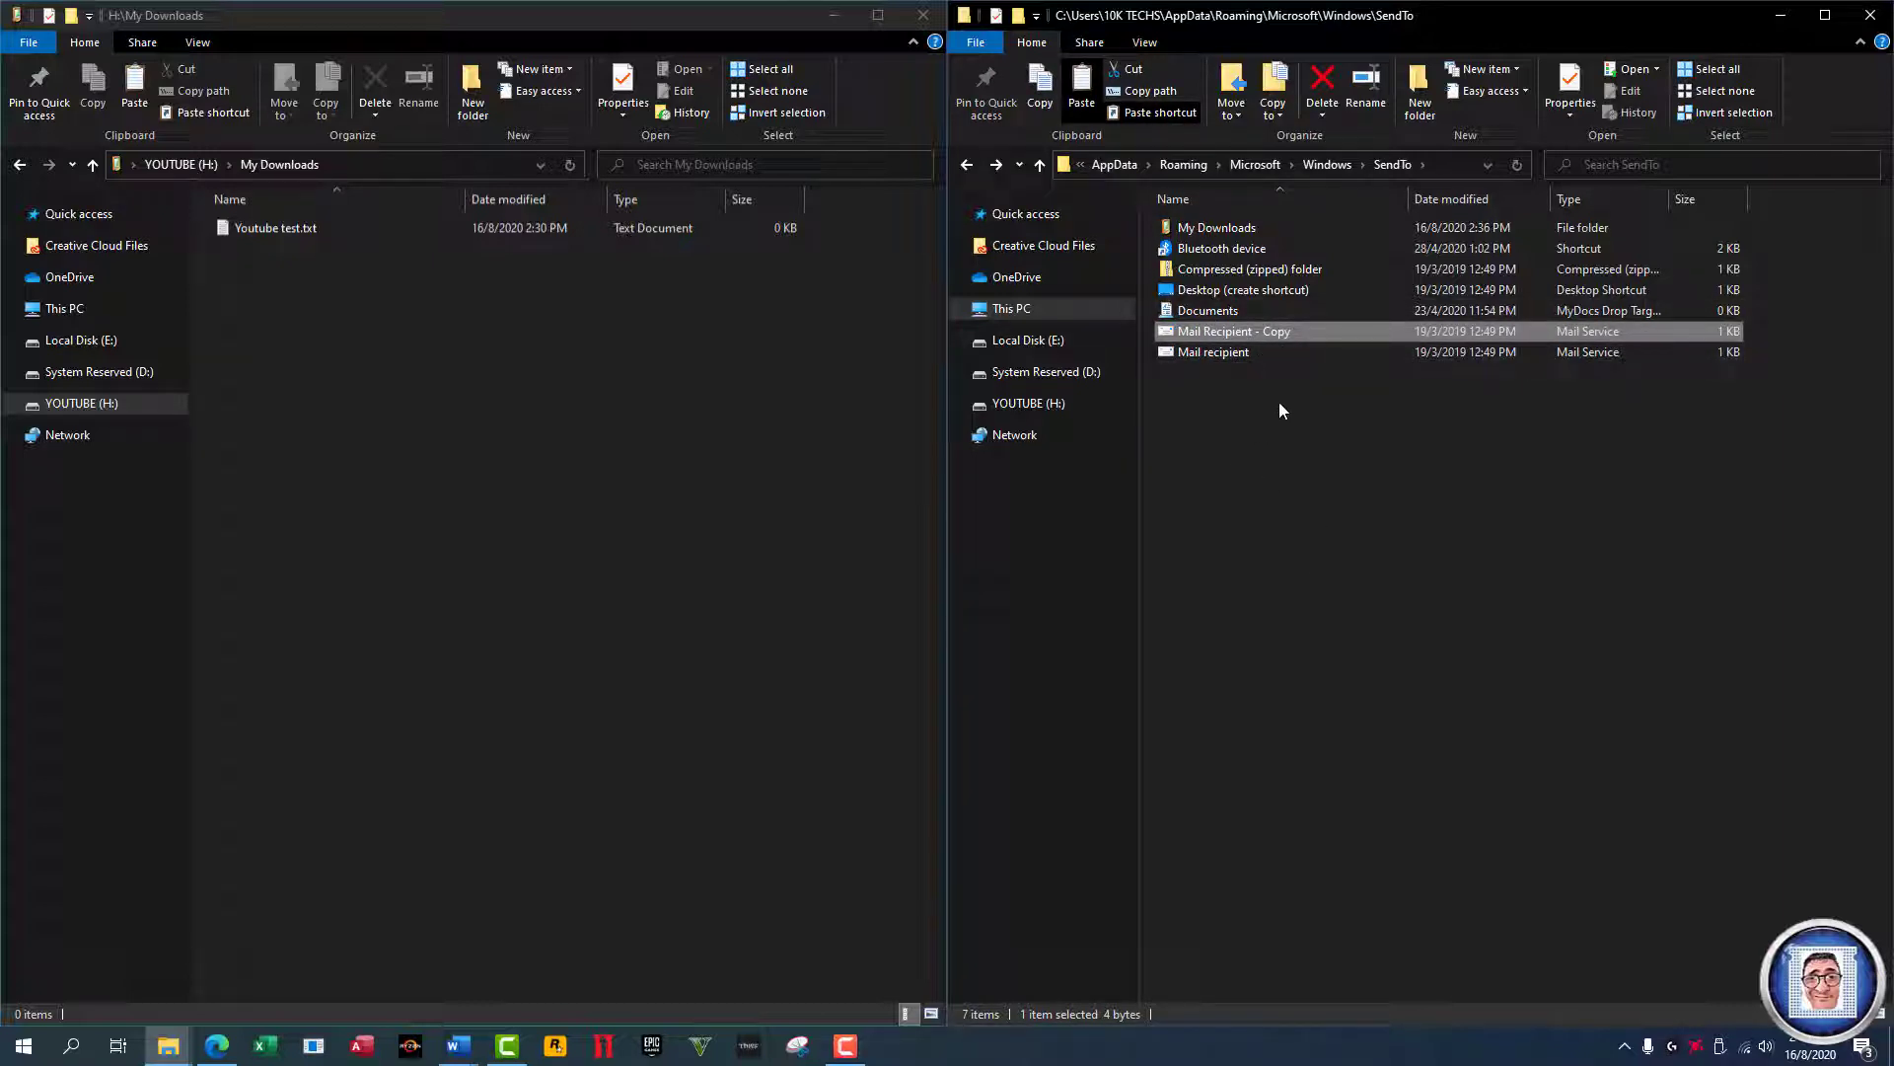
key("Delete")
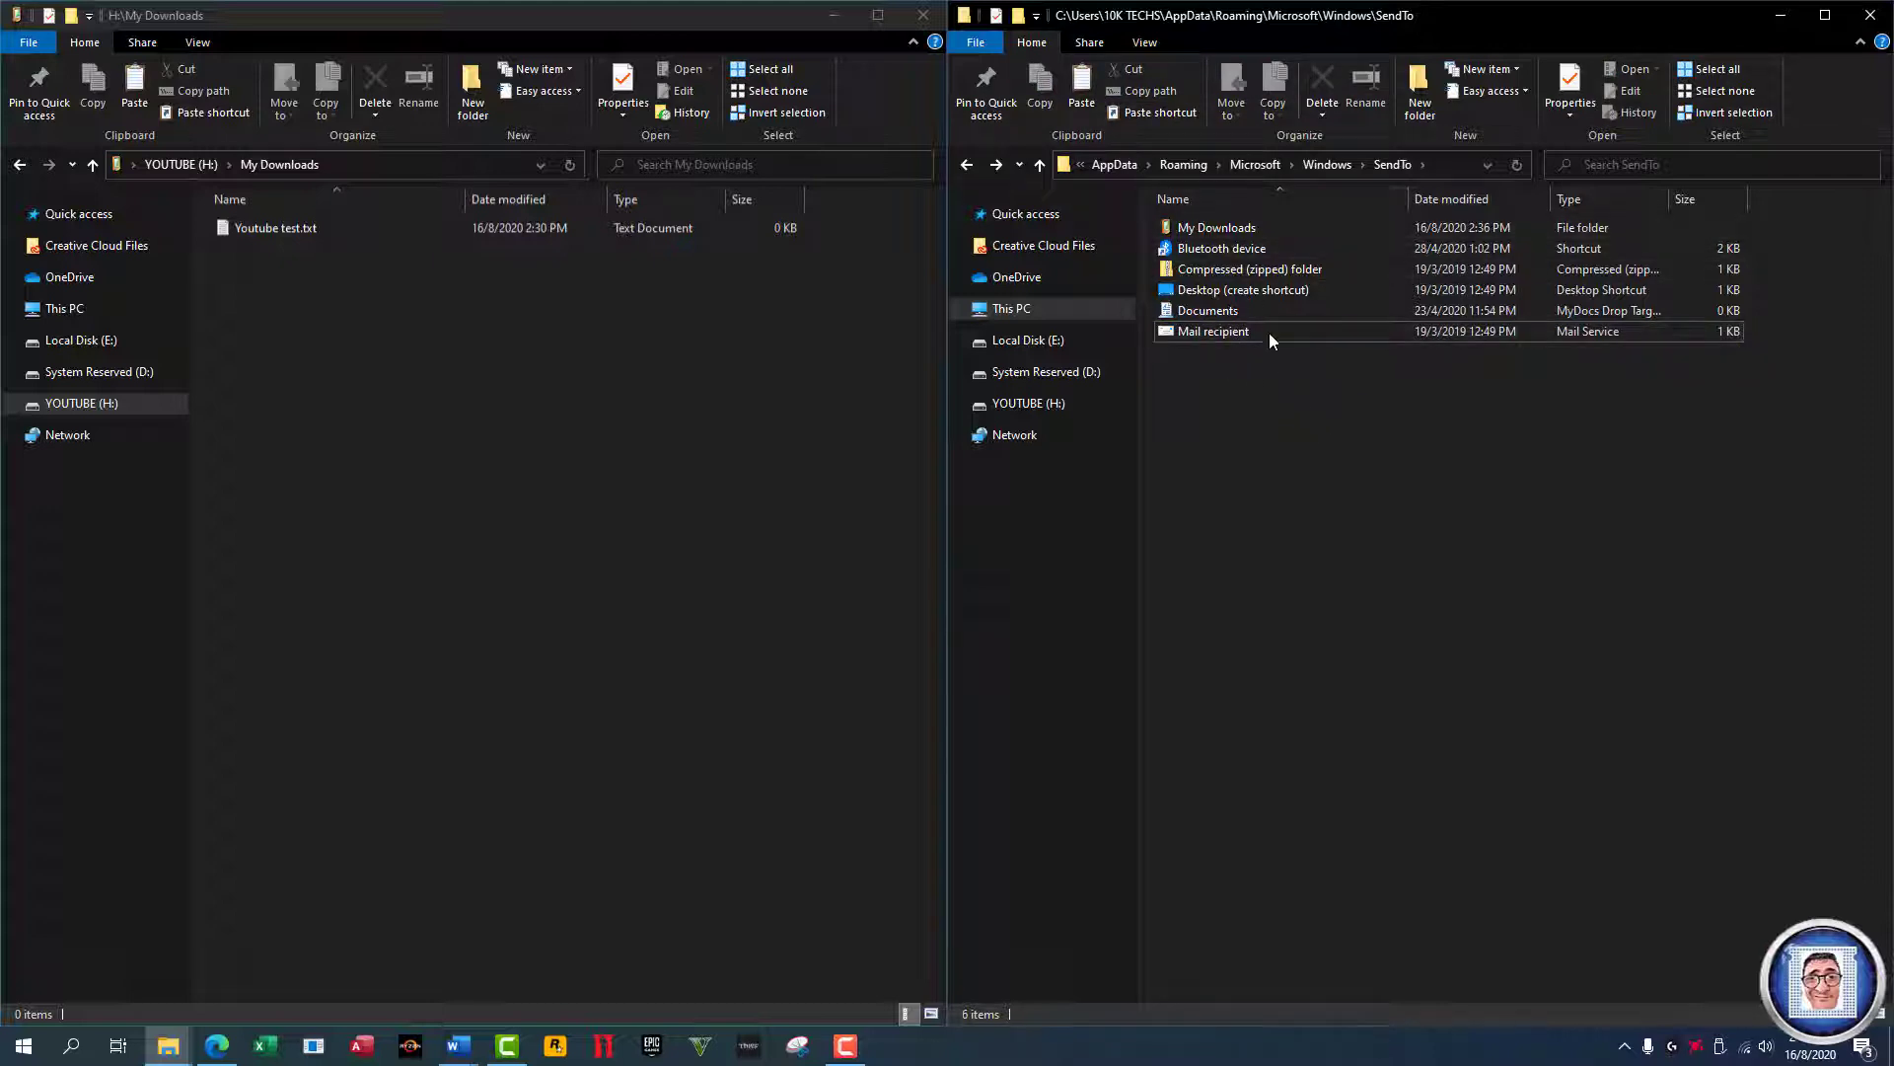
Step: Peek into My Downloads, then sort the SendTo list by the Type column
double_click(1226, 227)
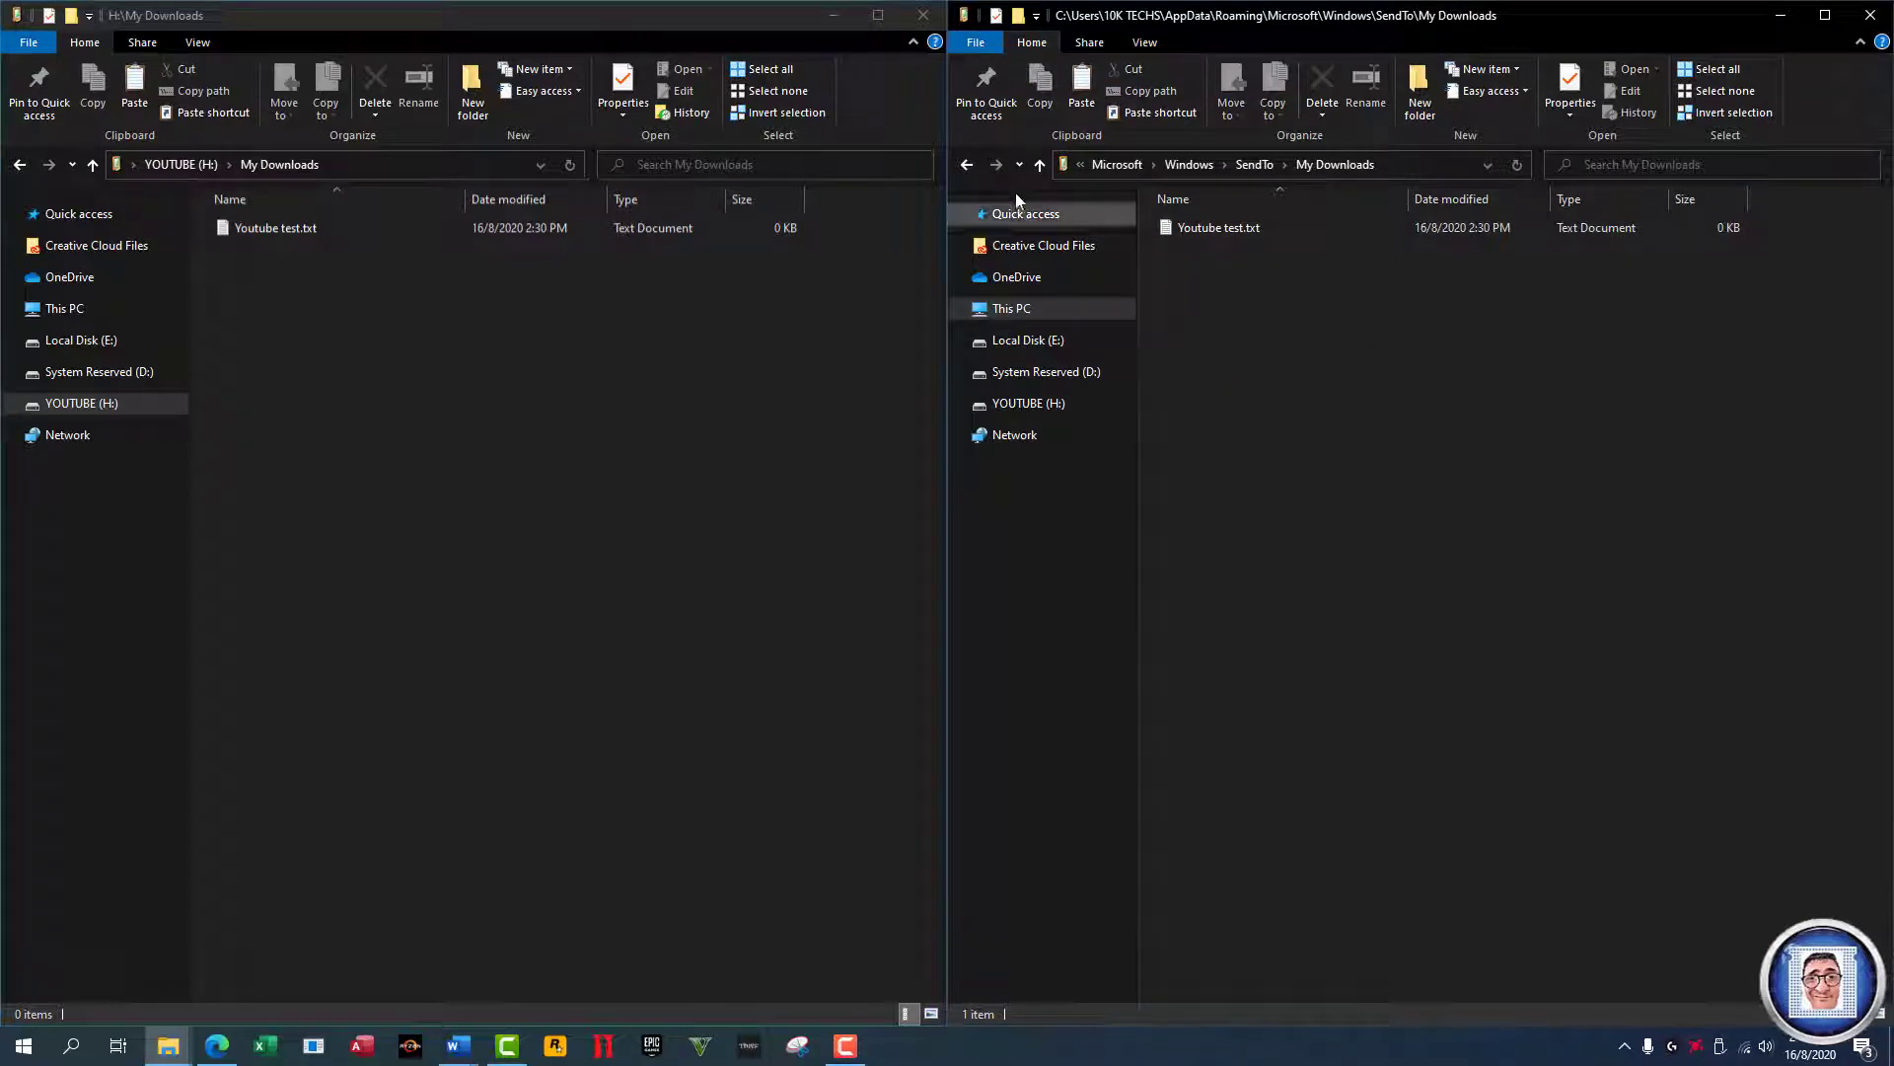
left_click(970, 164)
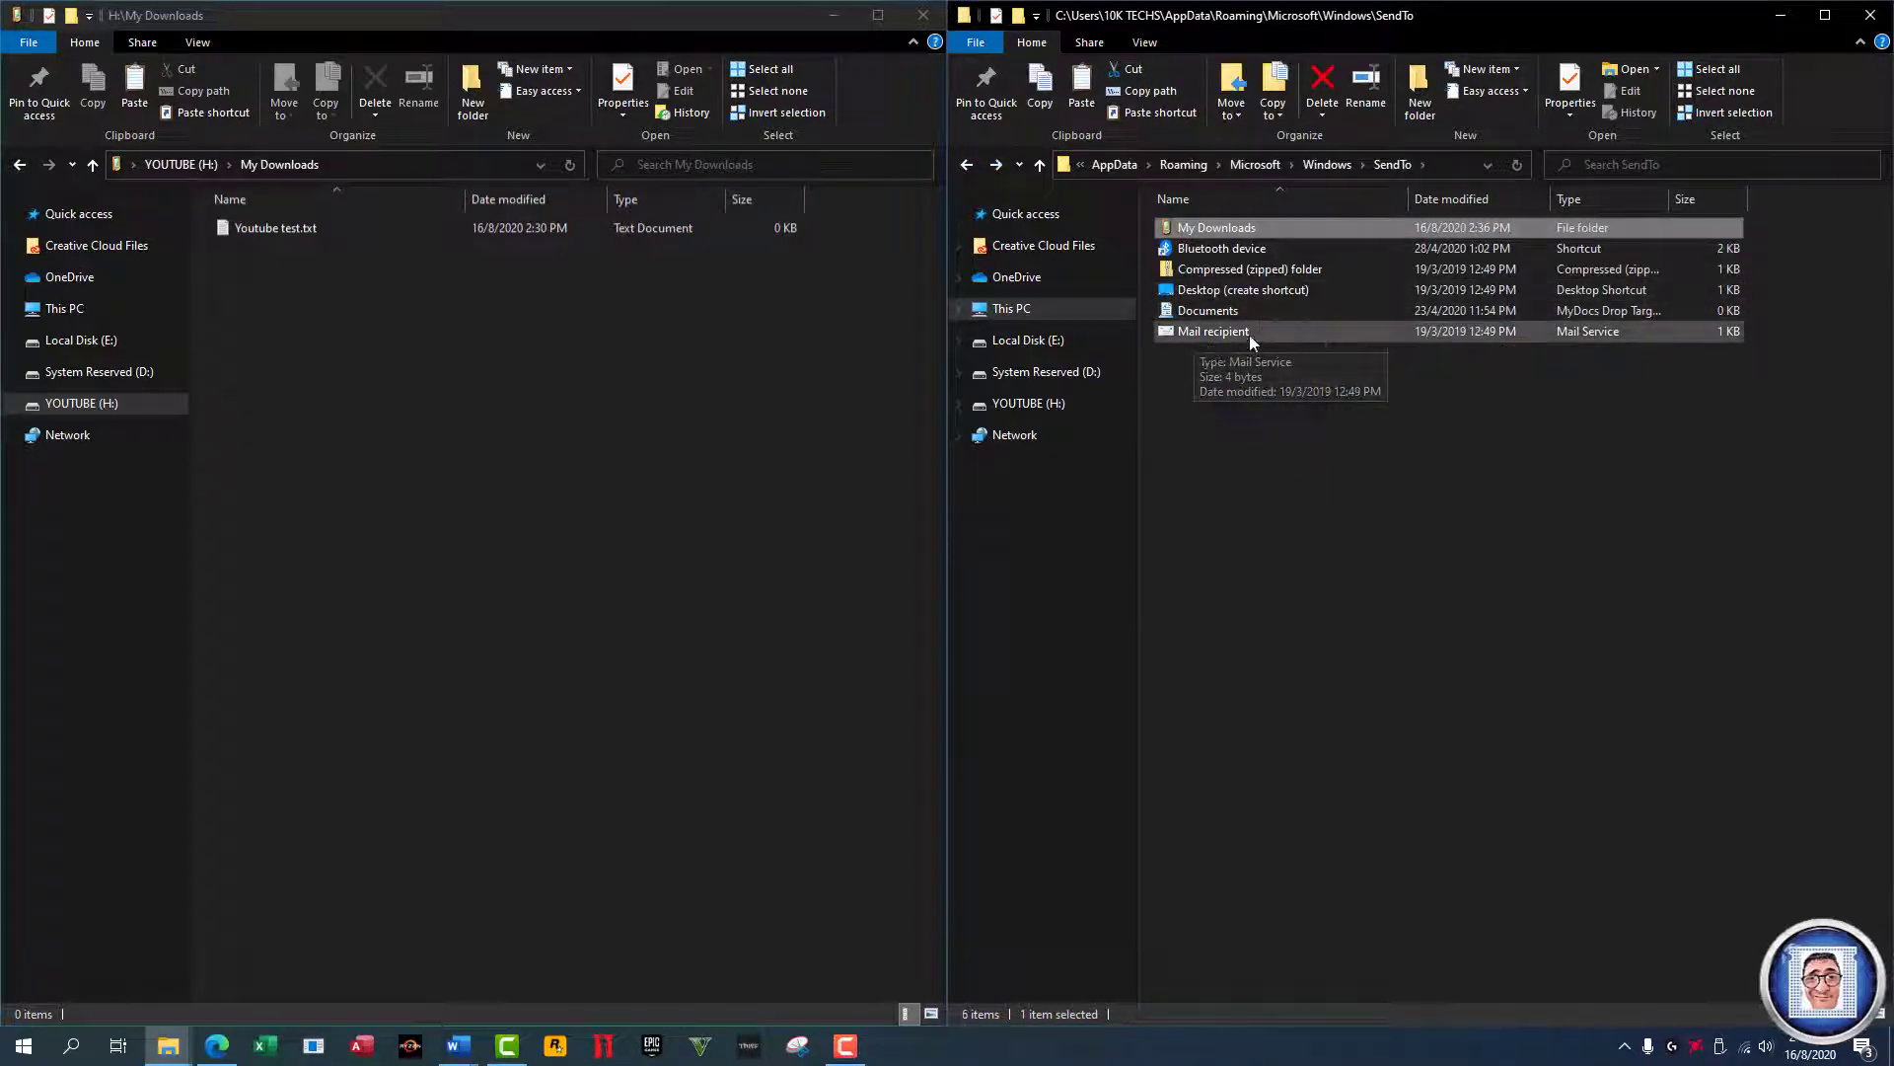
left_click(1617, 199)
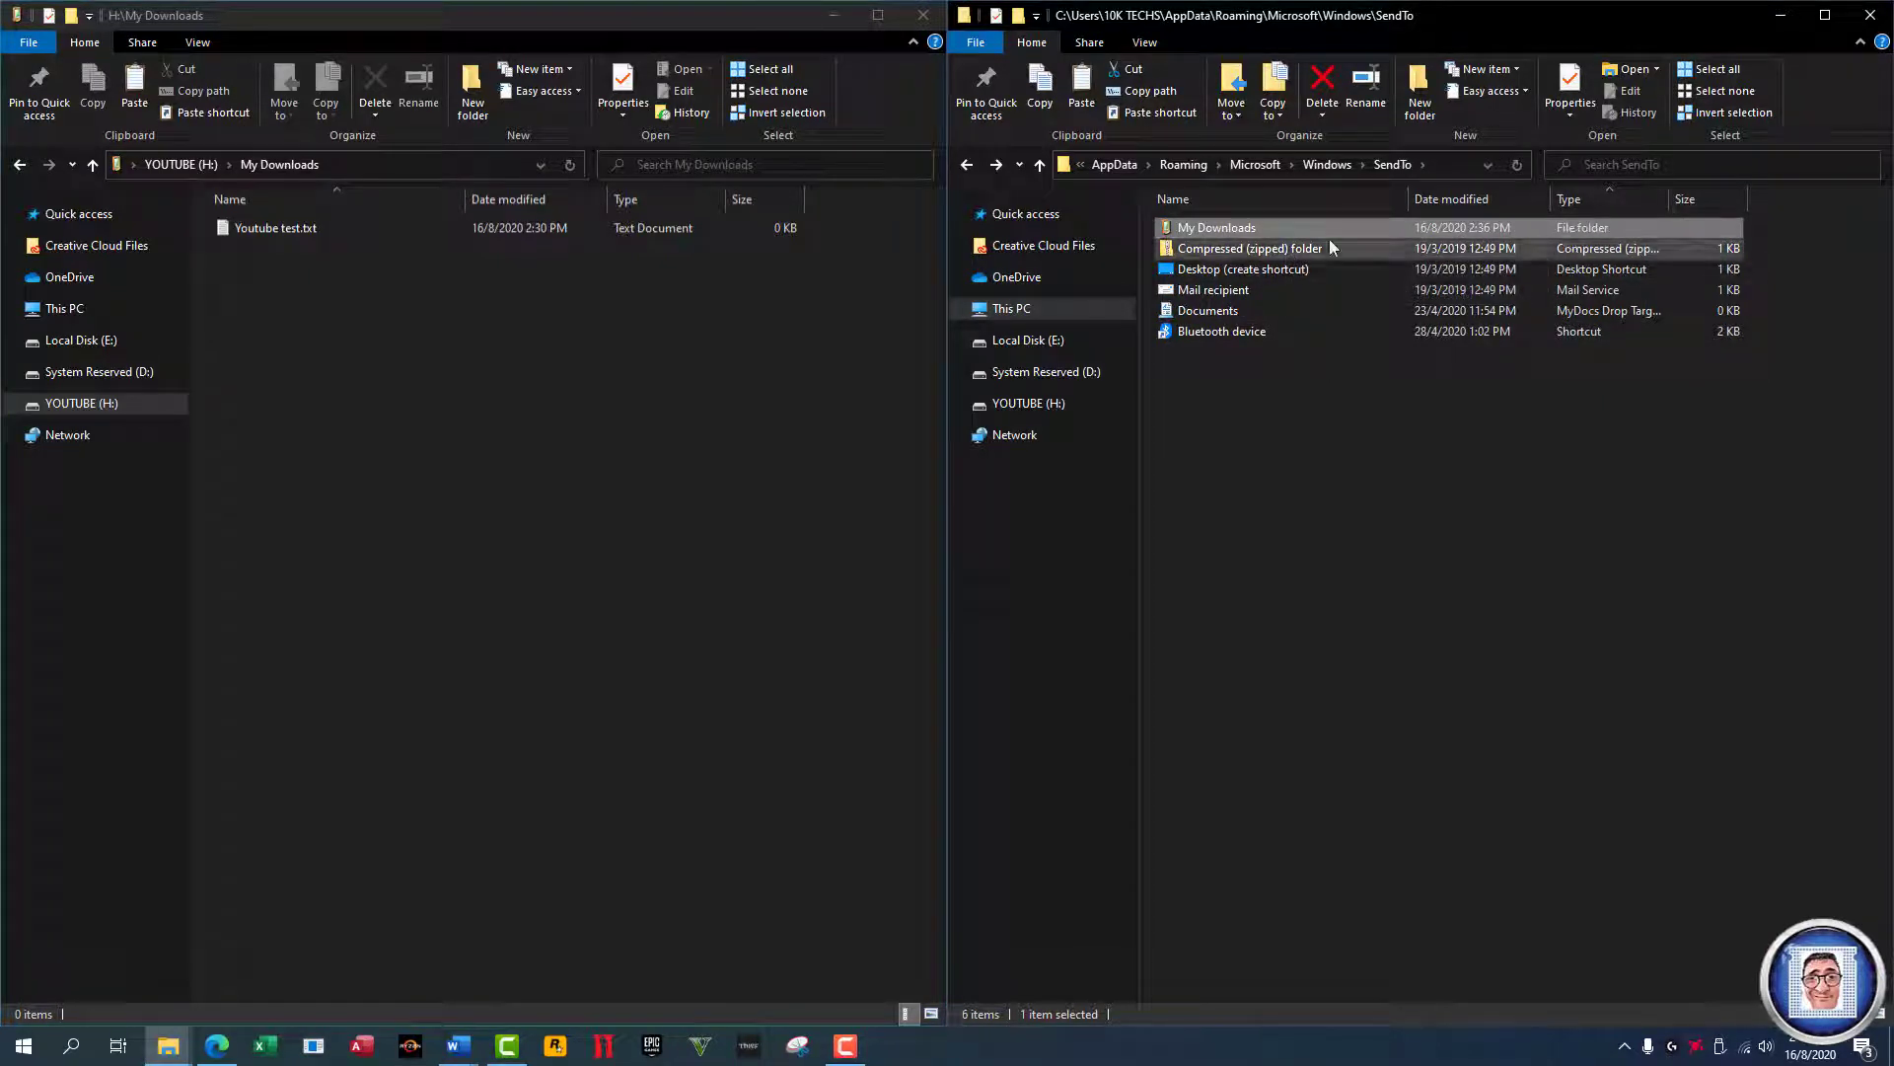
mouse_move(1298, 229)
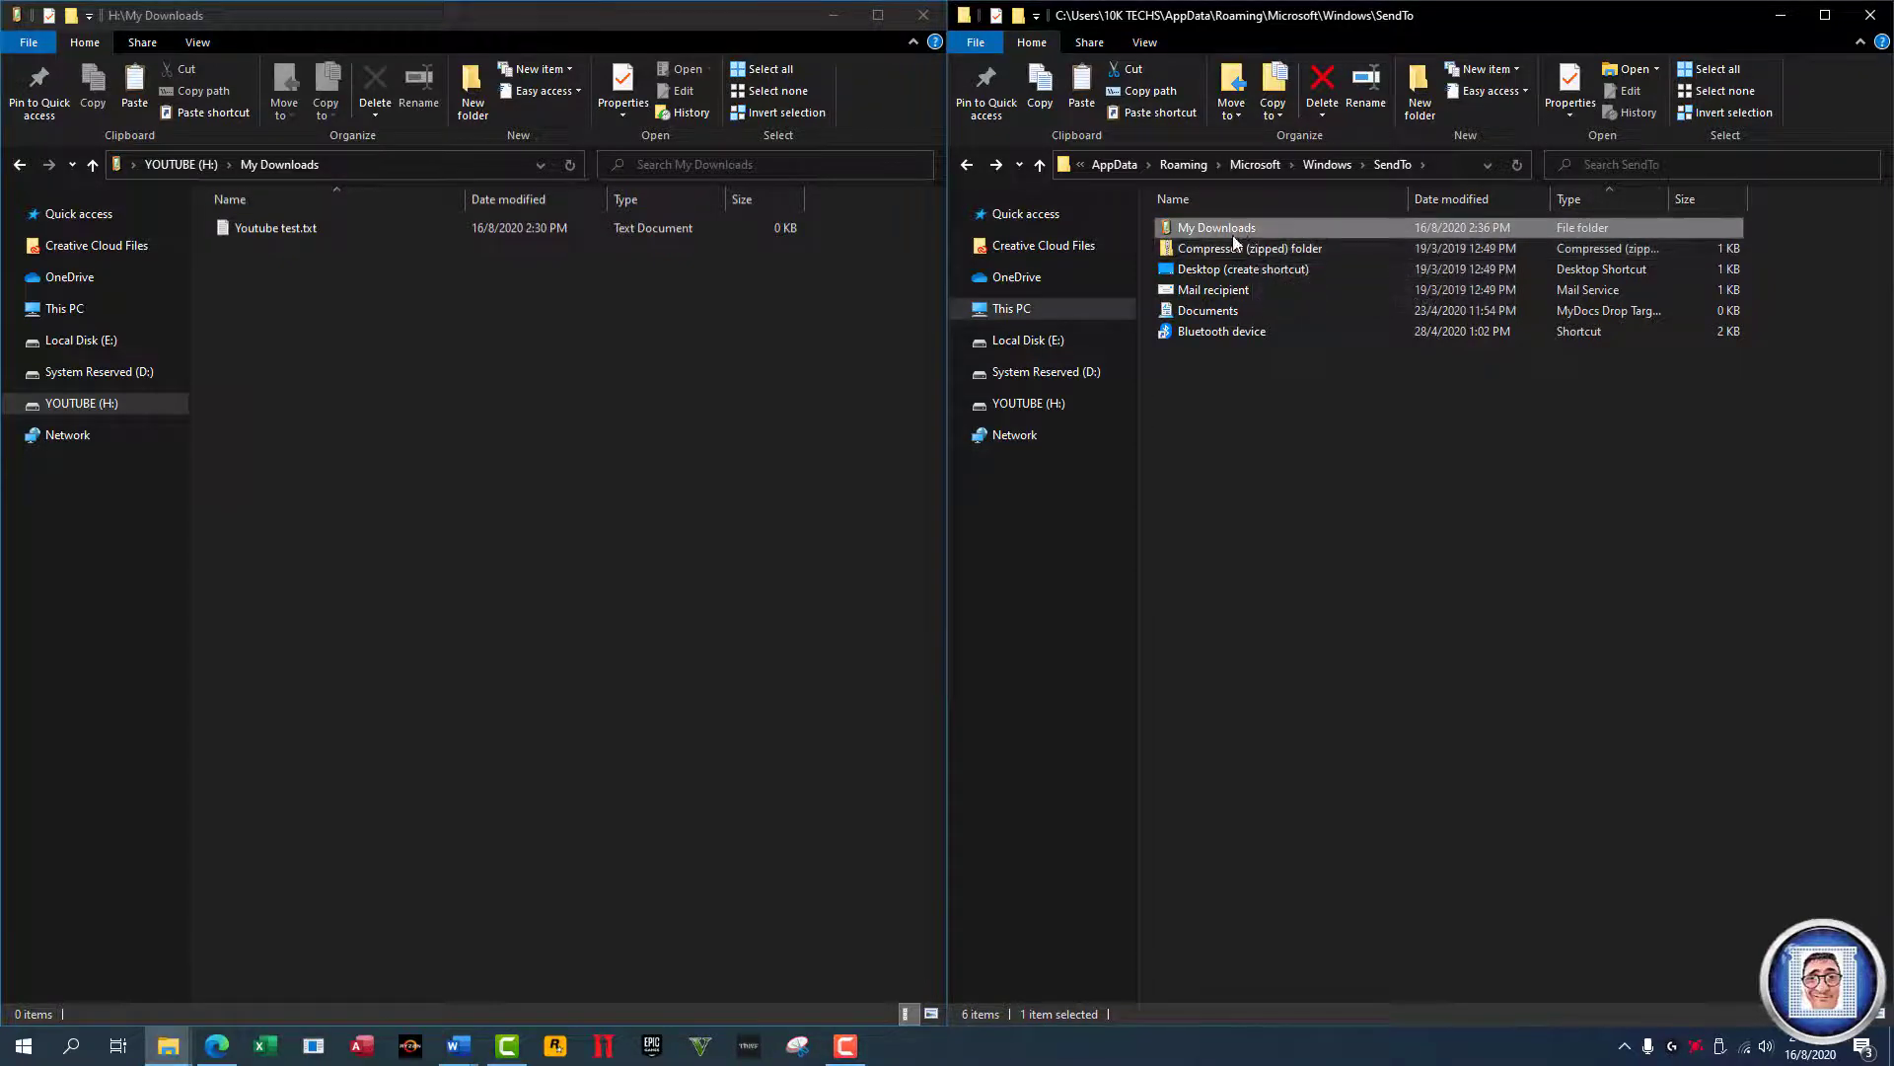
Step: Zip My Downloads via Send to > Compressed (zipped) folder as My Downloads.zip and open it
mouse_move(1227, 252)
right_click(1223, 227)
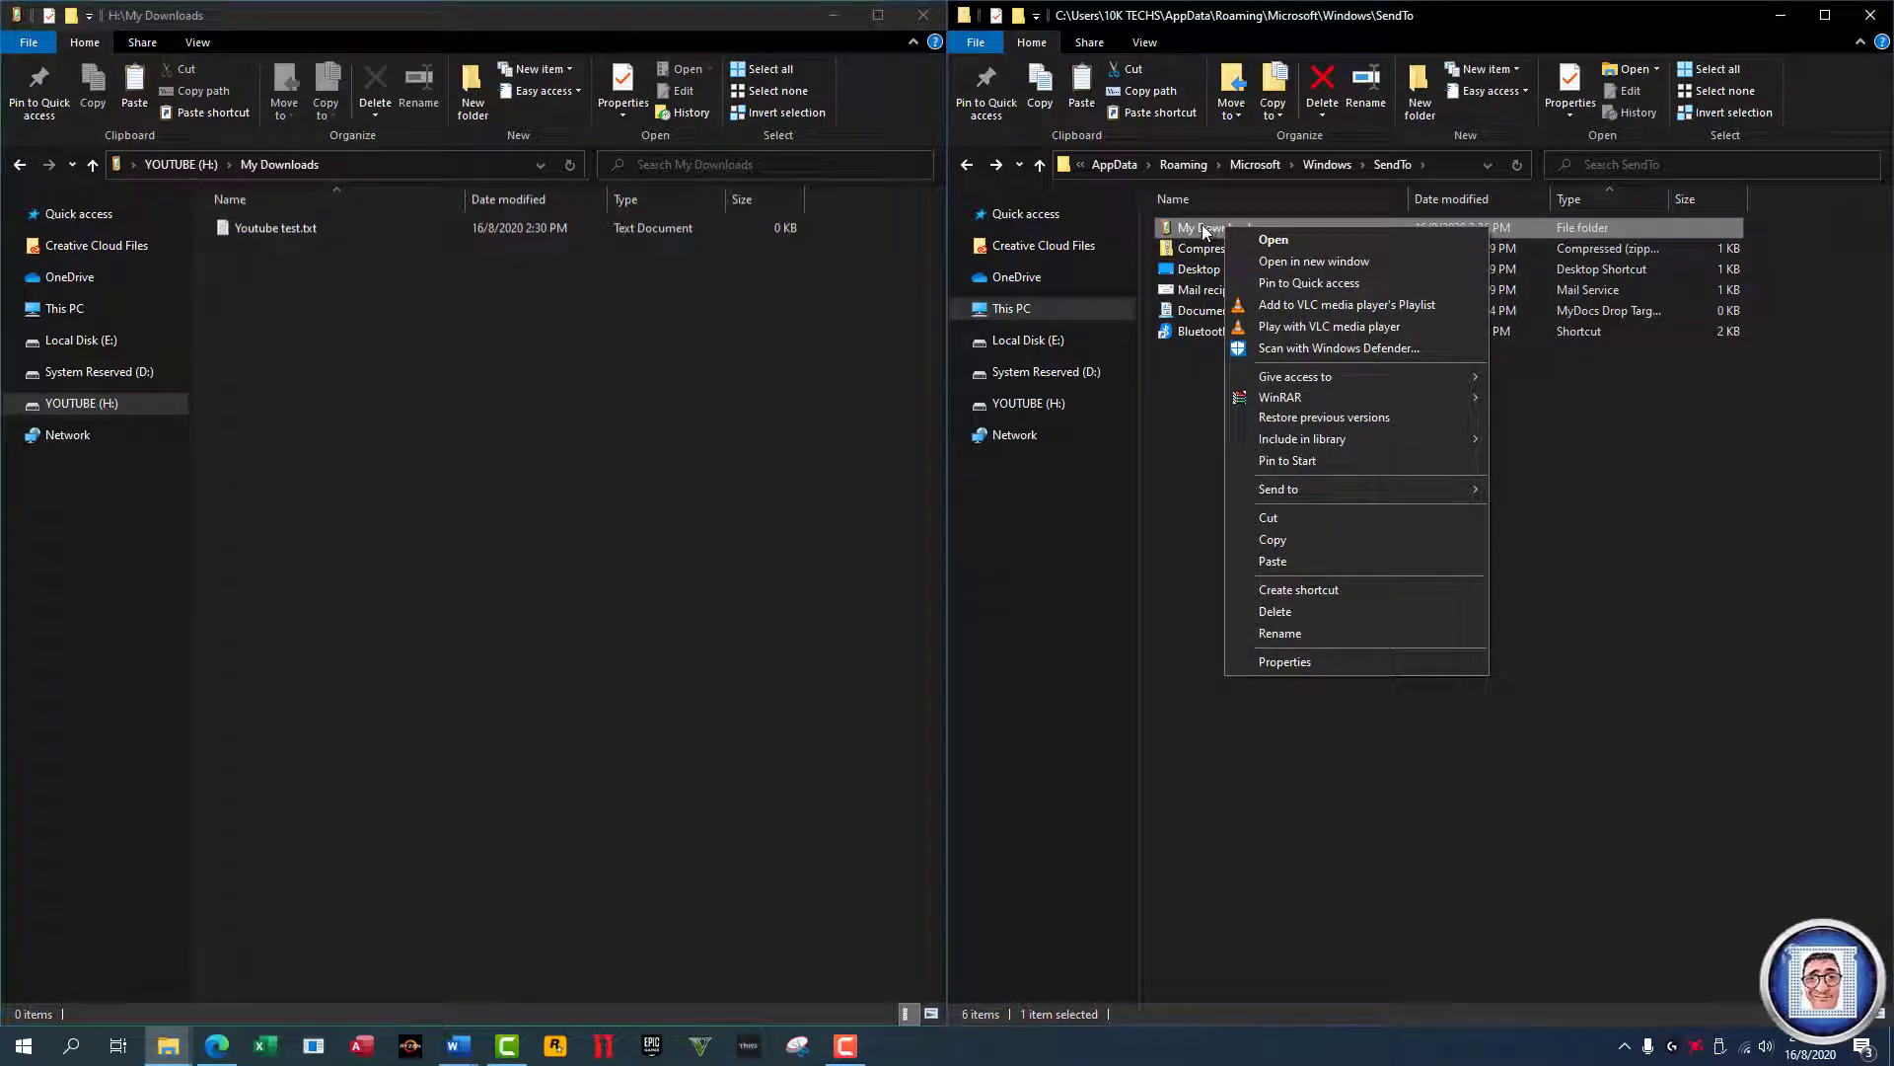
mouse_move(1335, 489)
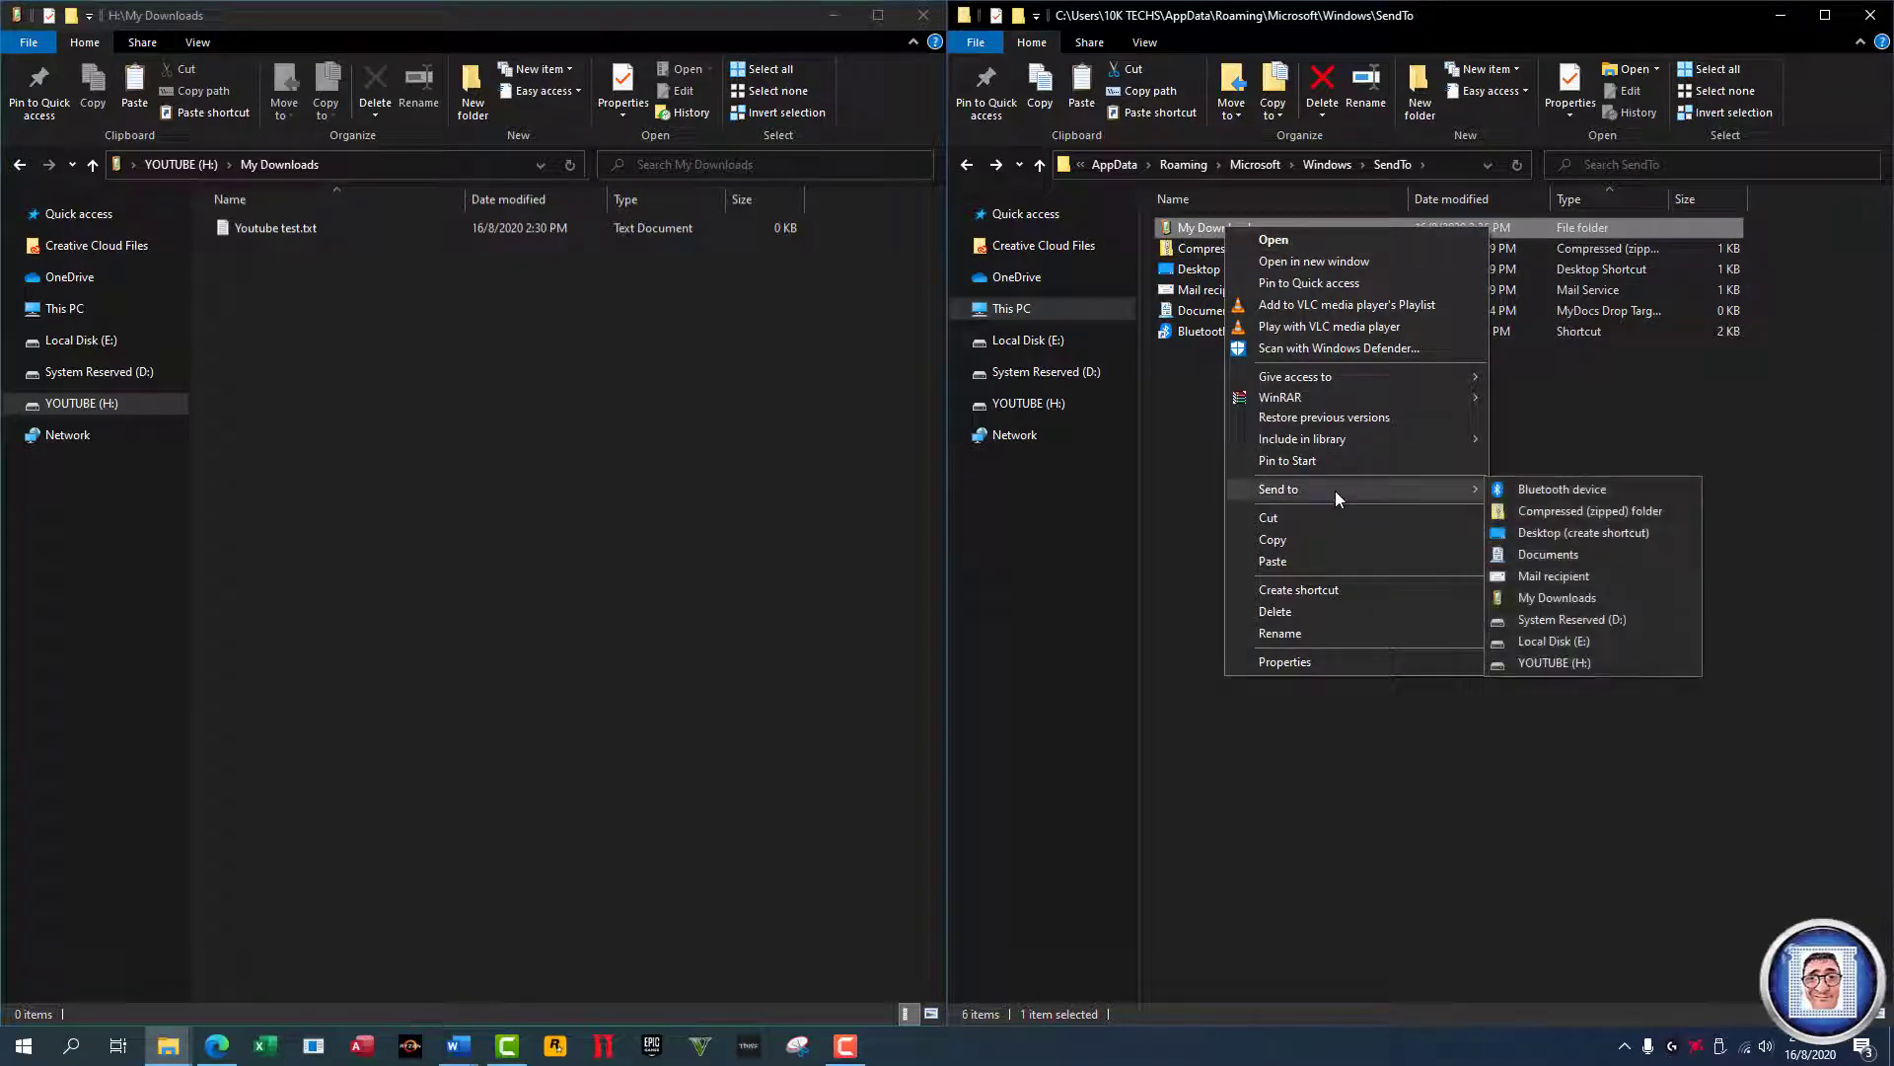
left_click(1565, 513)
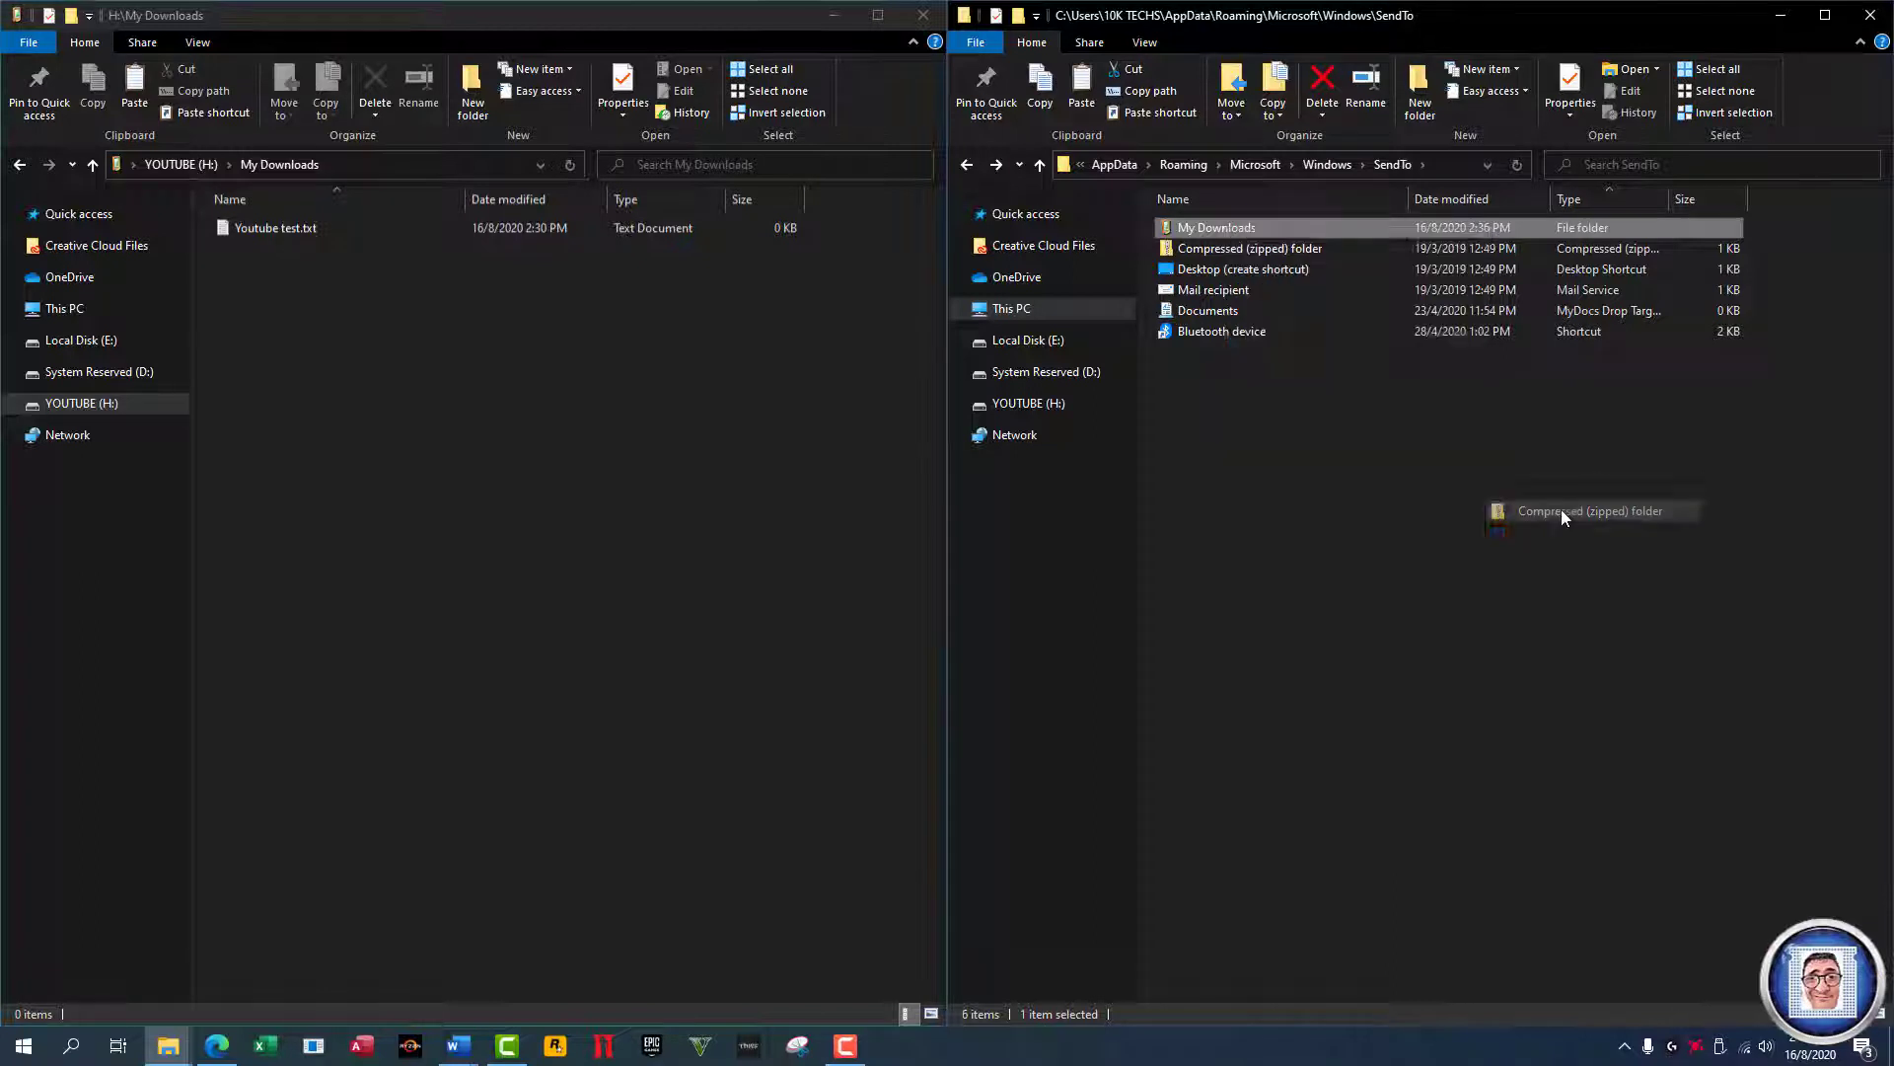
left_click(1217, 417)
key("Return")
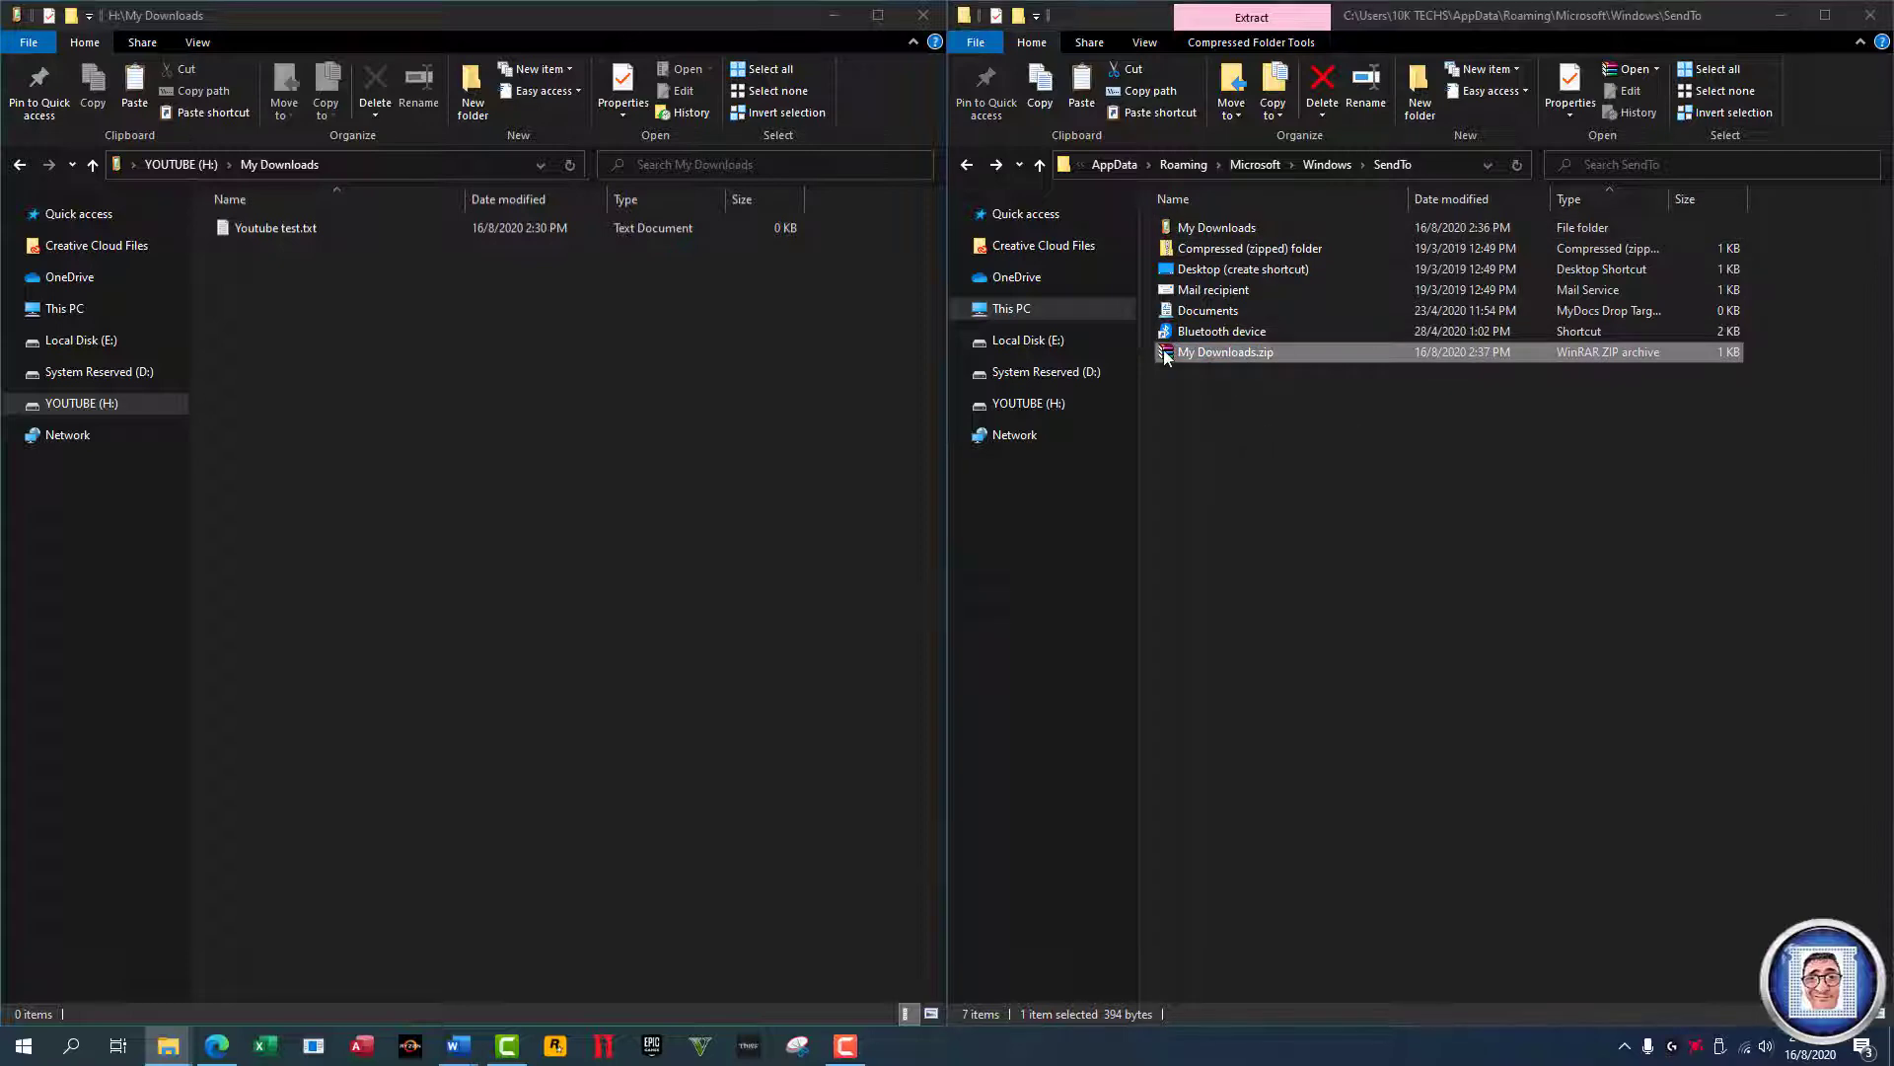
Step: Inspect the archive's My Downloads folder and Youtube test.txt, then close Notepad and WinRAR
double_click(511, 506)
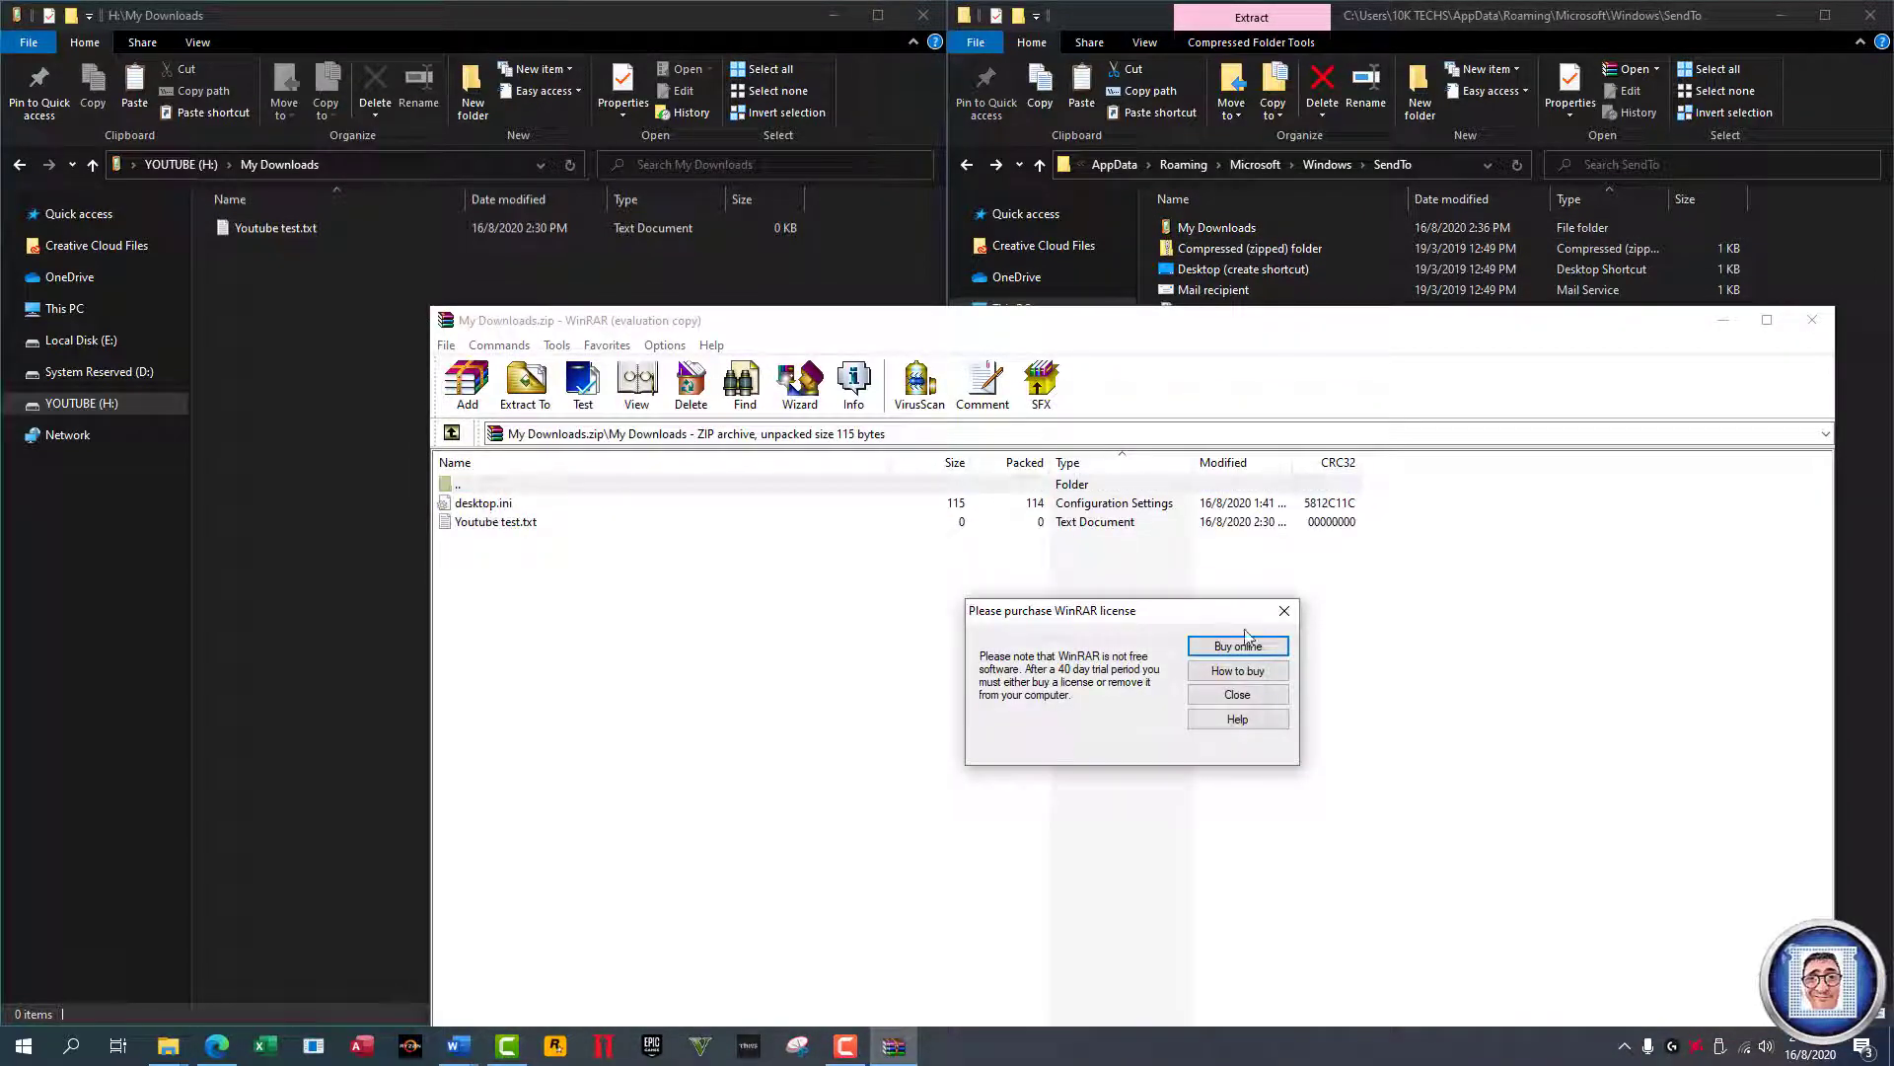
left_click(1284, 611)
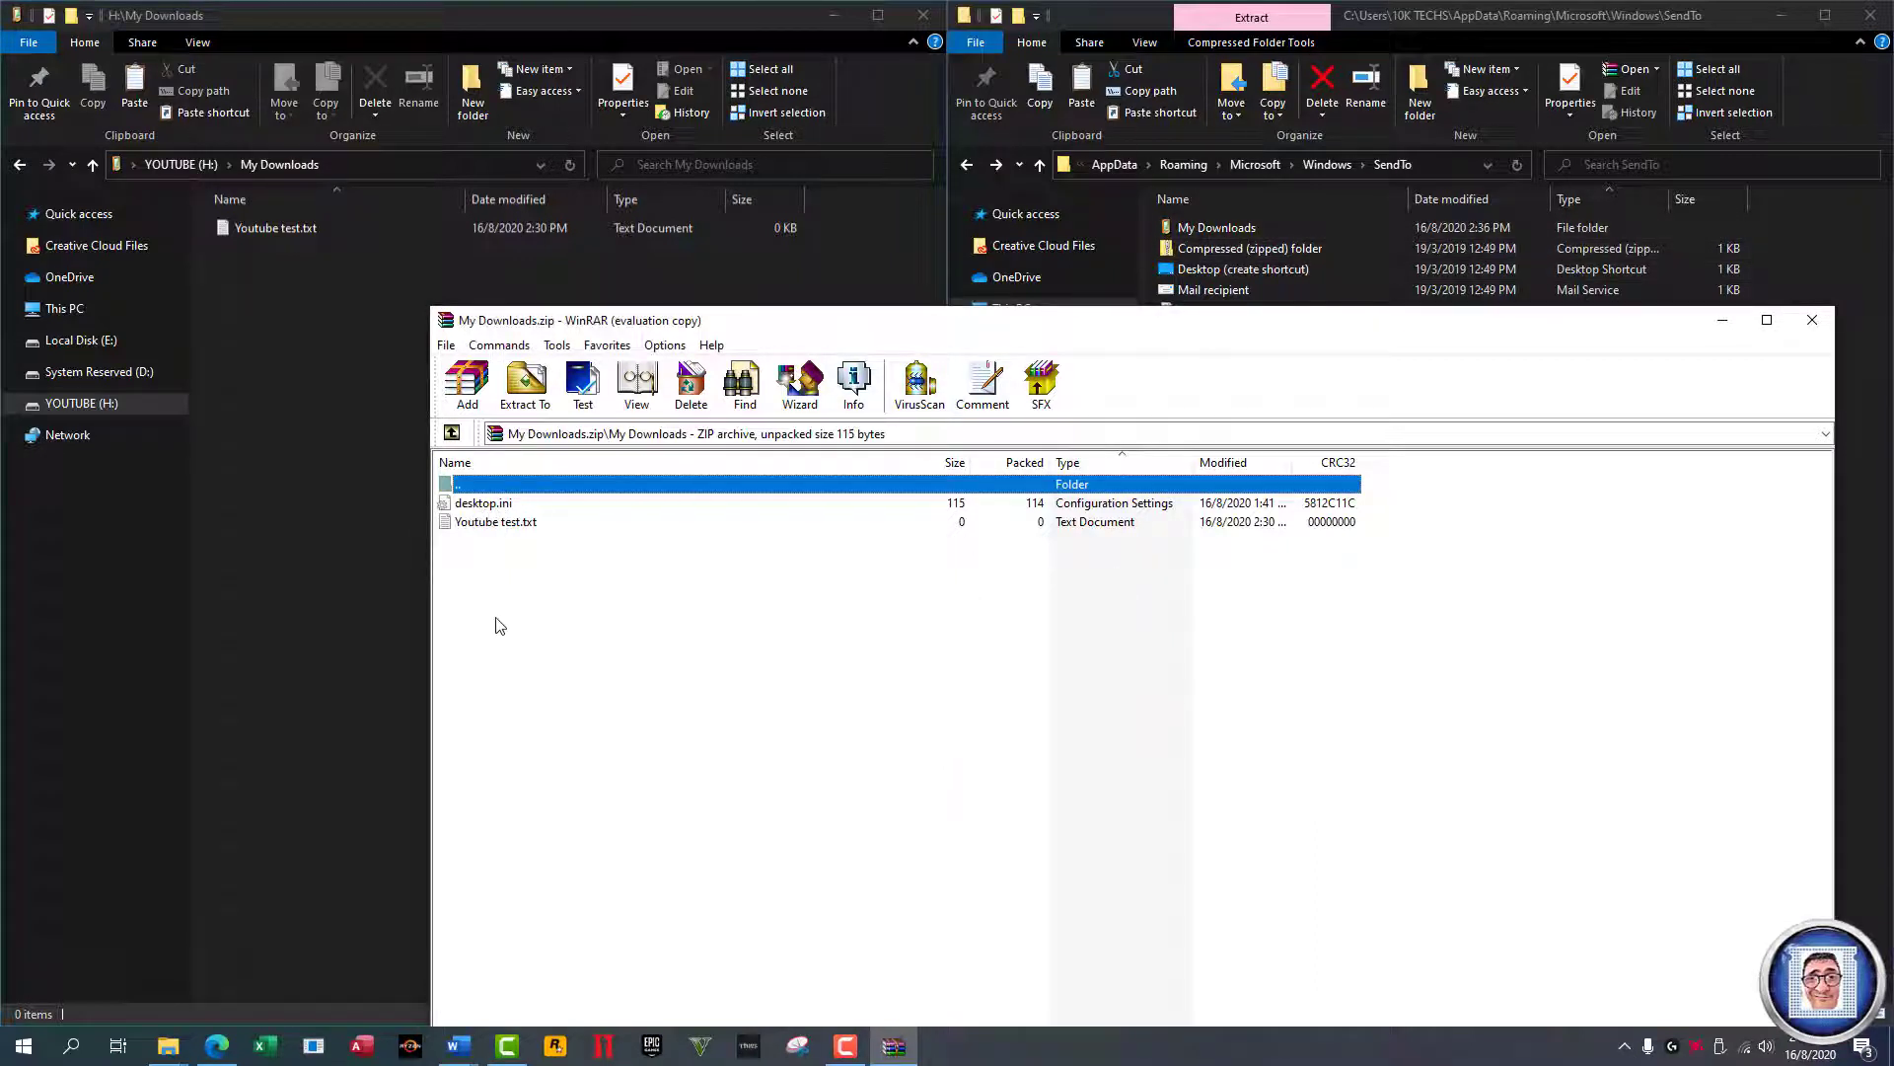
double_click(489, 523)
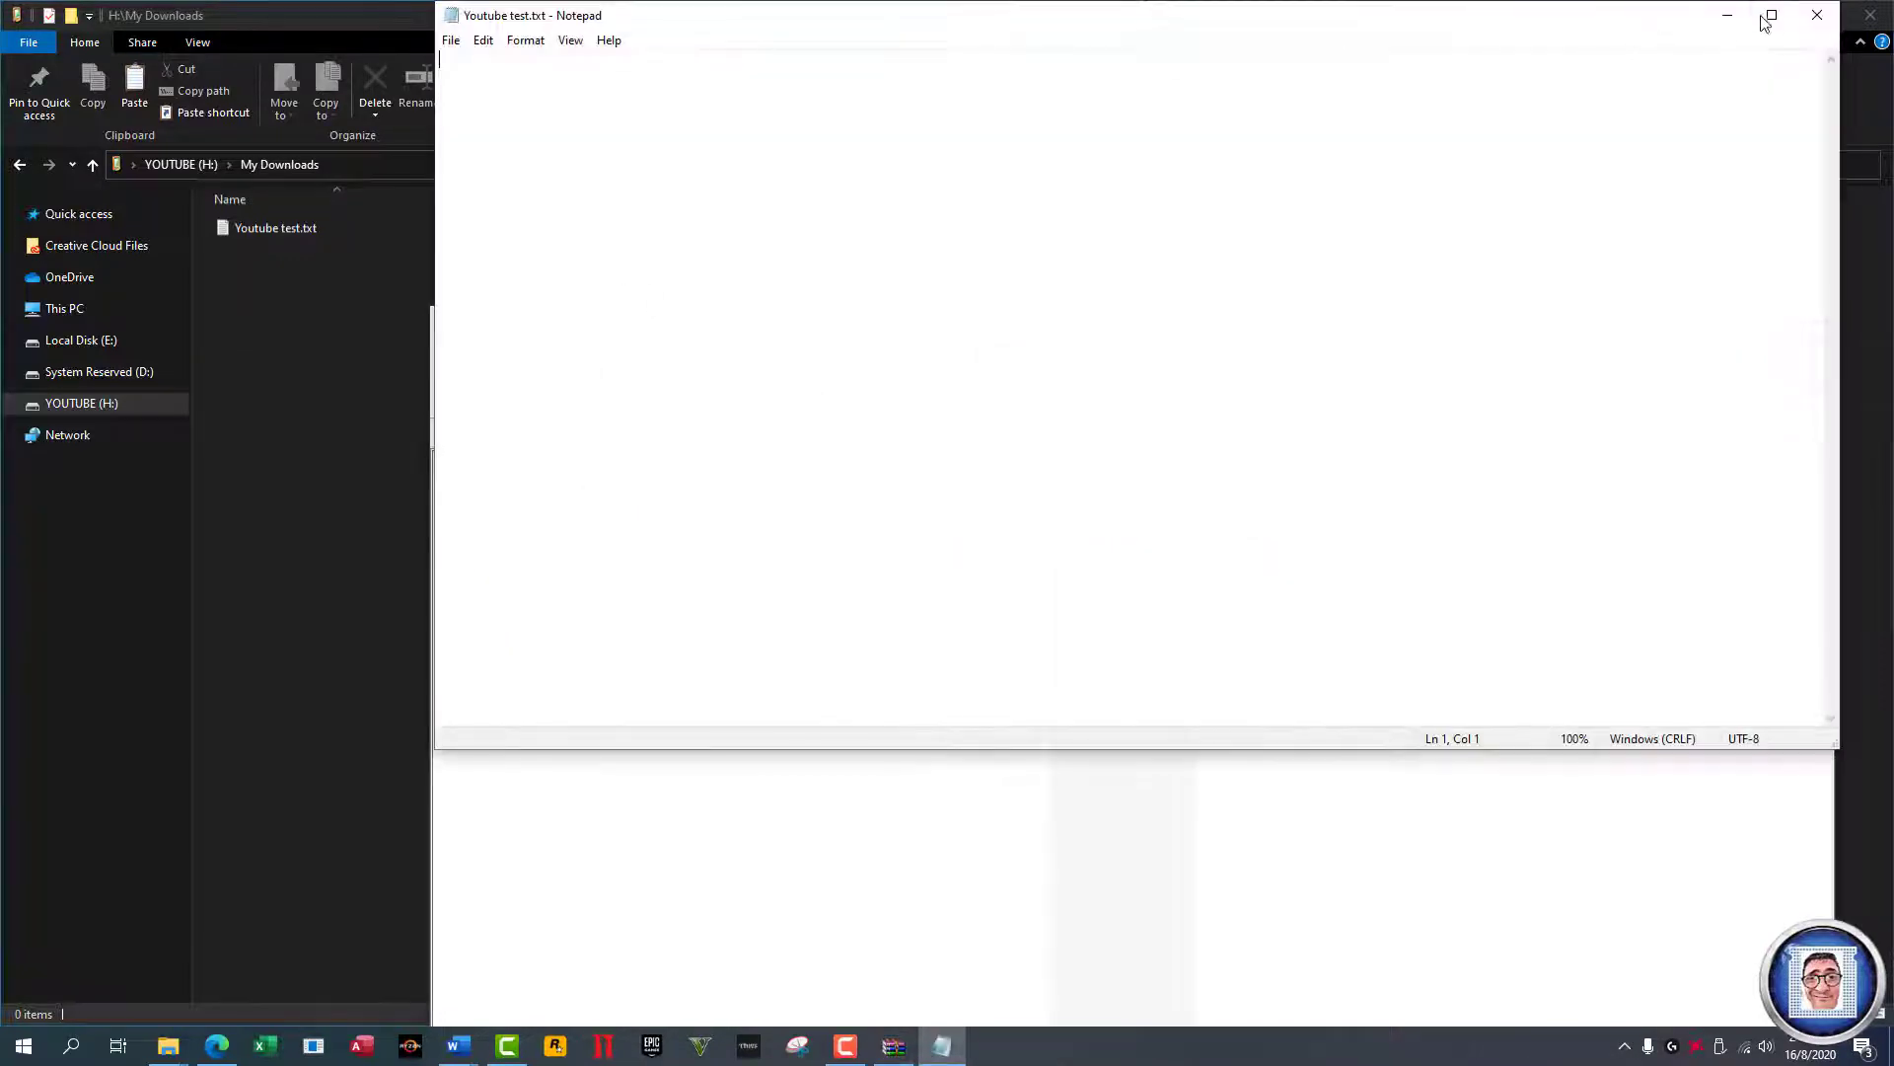
left_click(1812, 16)
left_click(1821, 320)
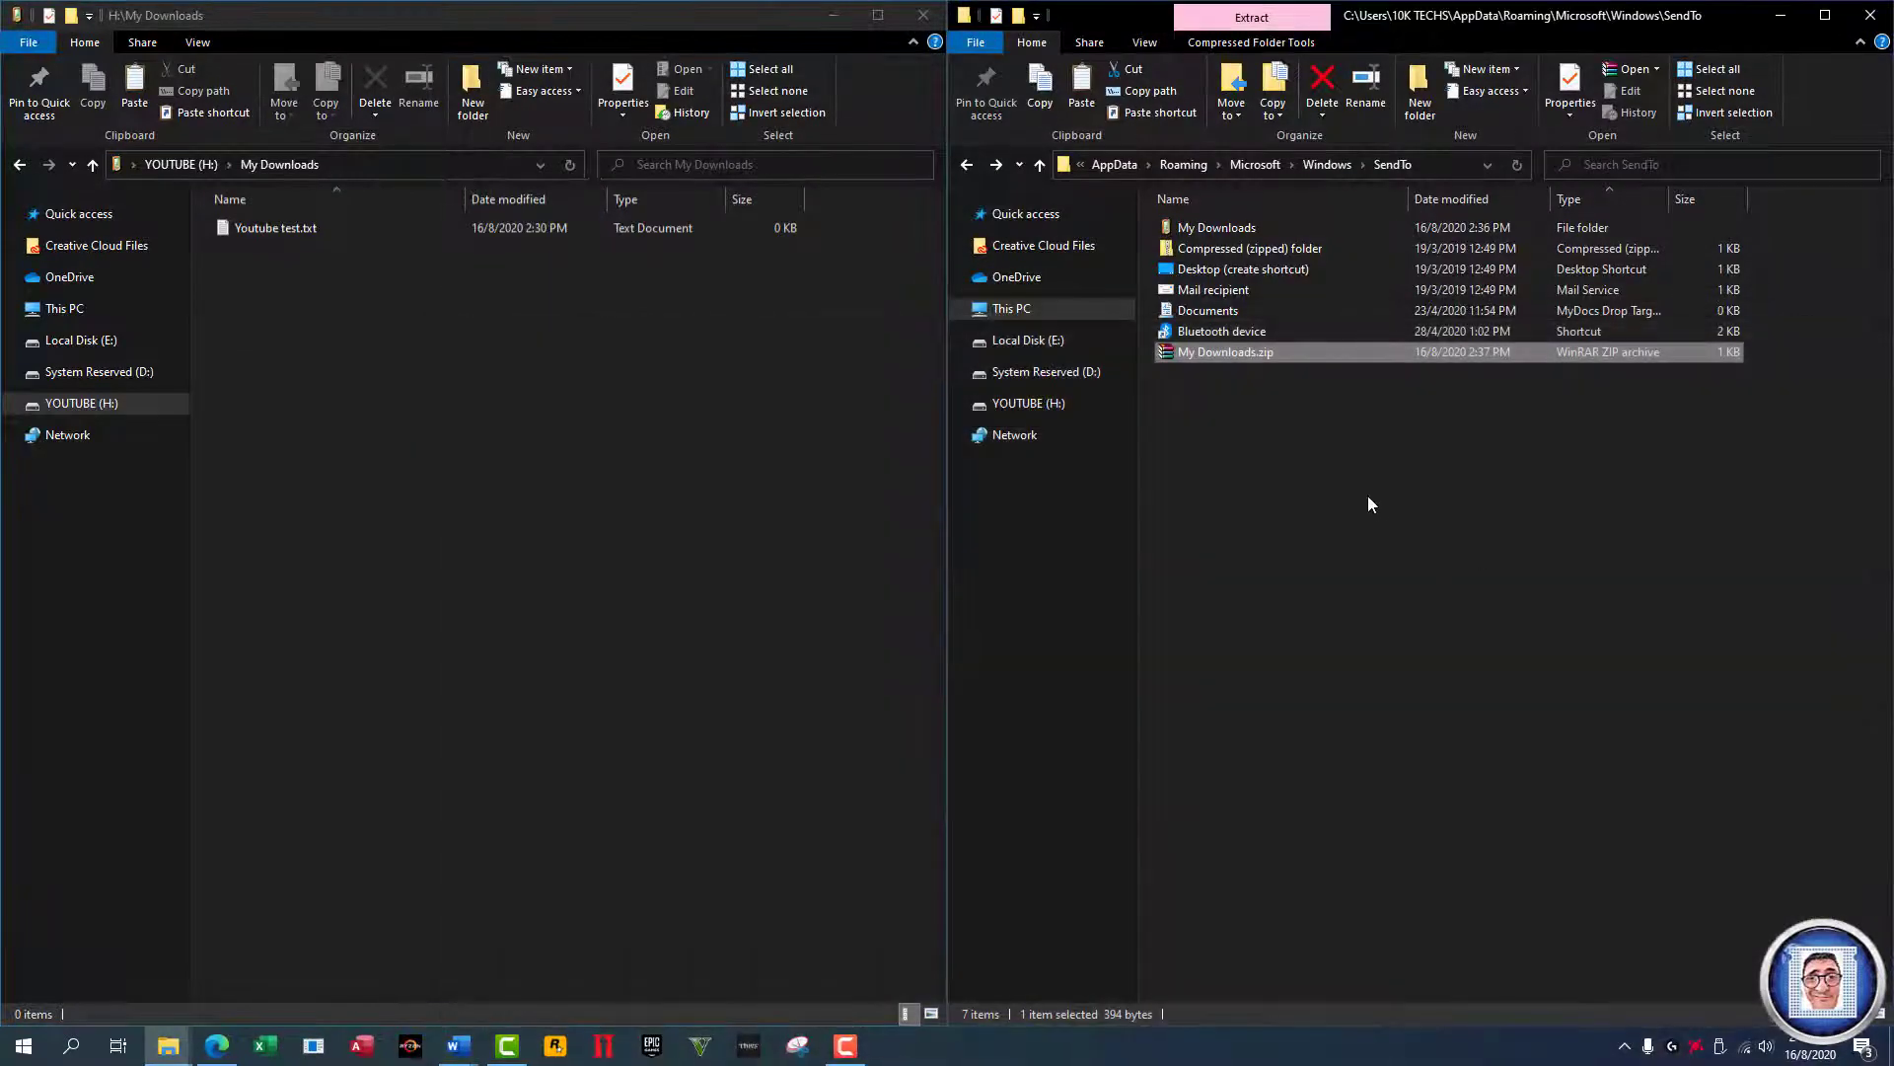
Step: Delete My Downloads.zip from SendTo, close both Explorer windows, and bring up the Run dialog
key("Delete")
key("alt+F4")
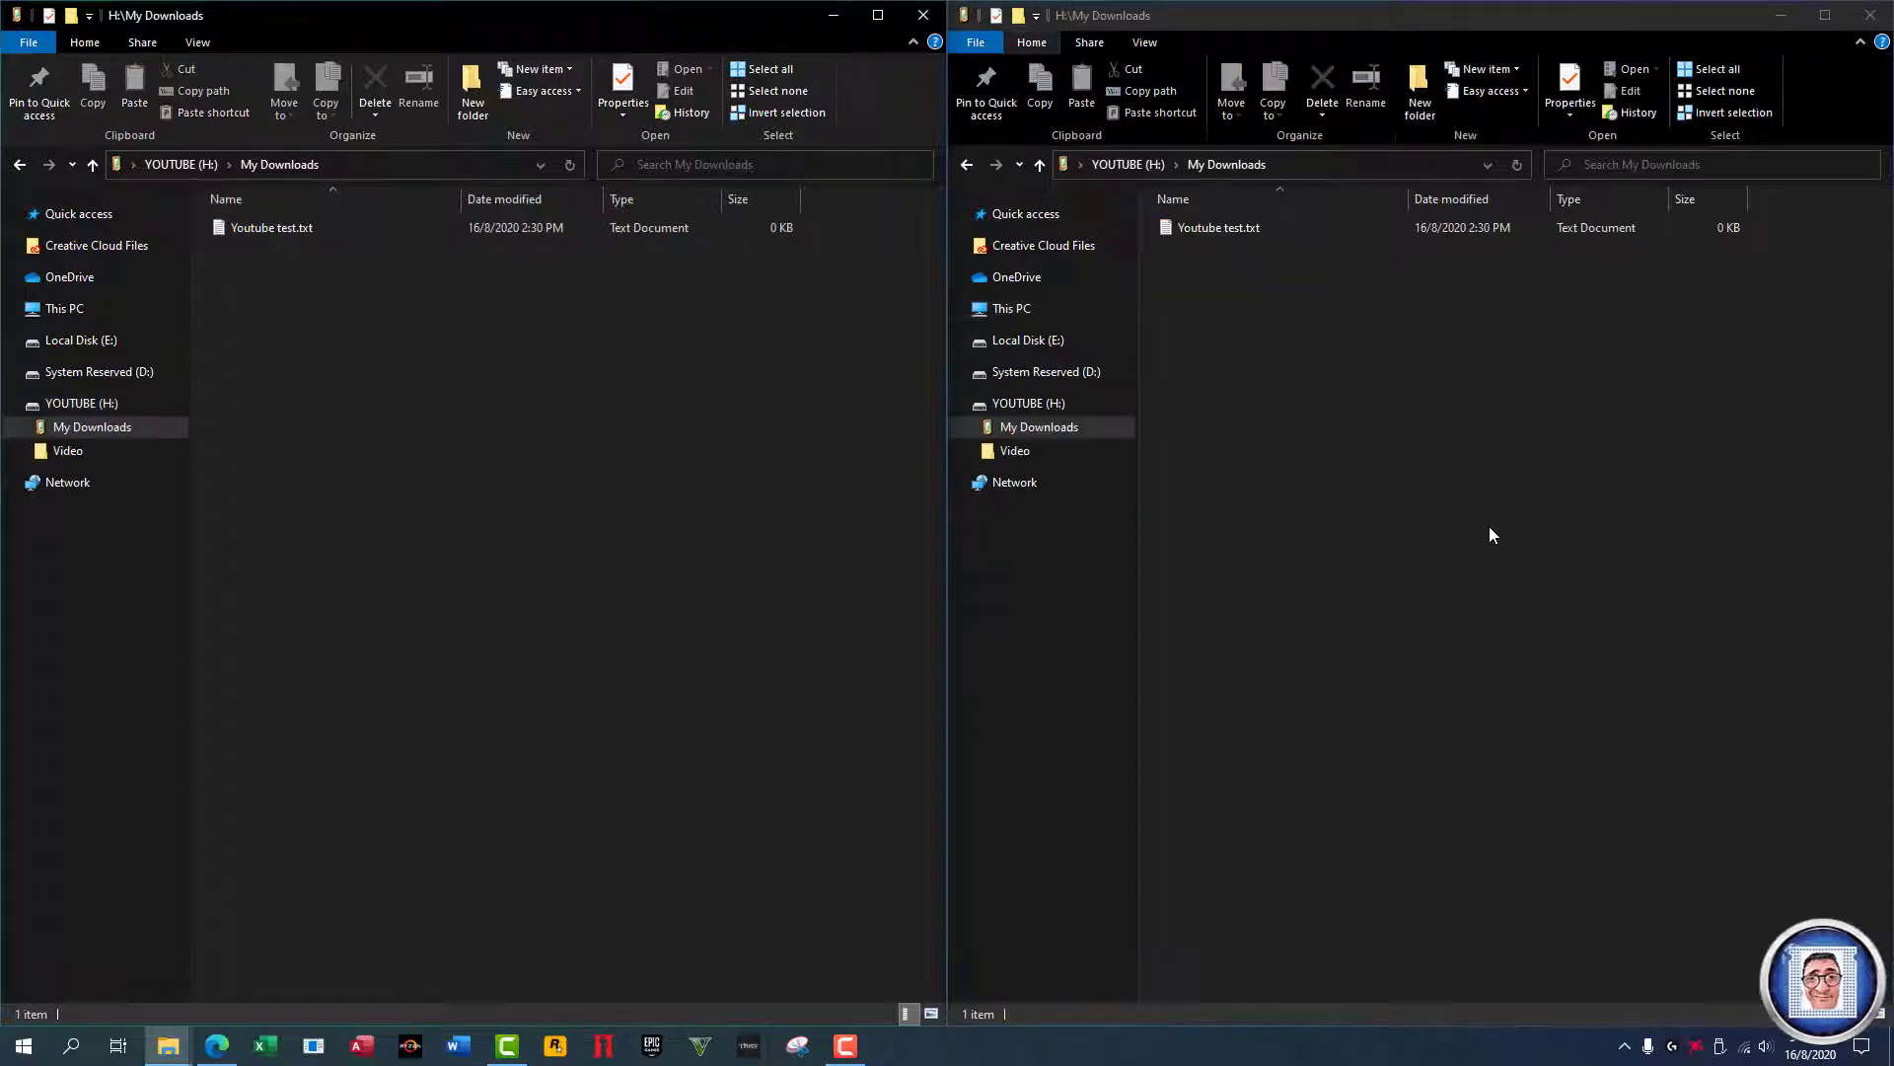
left_click(1873, 16)
left_click(923, 15)
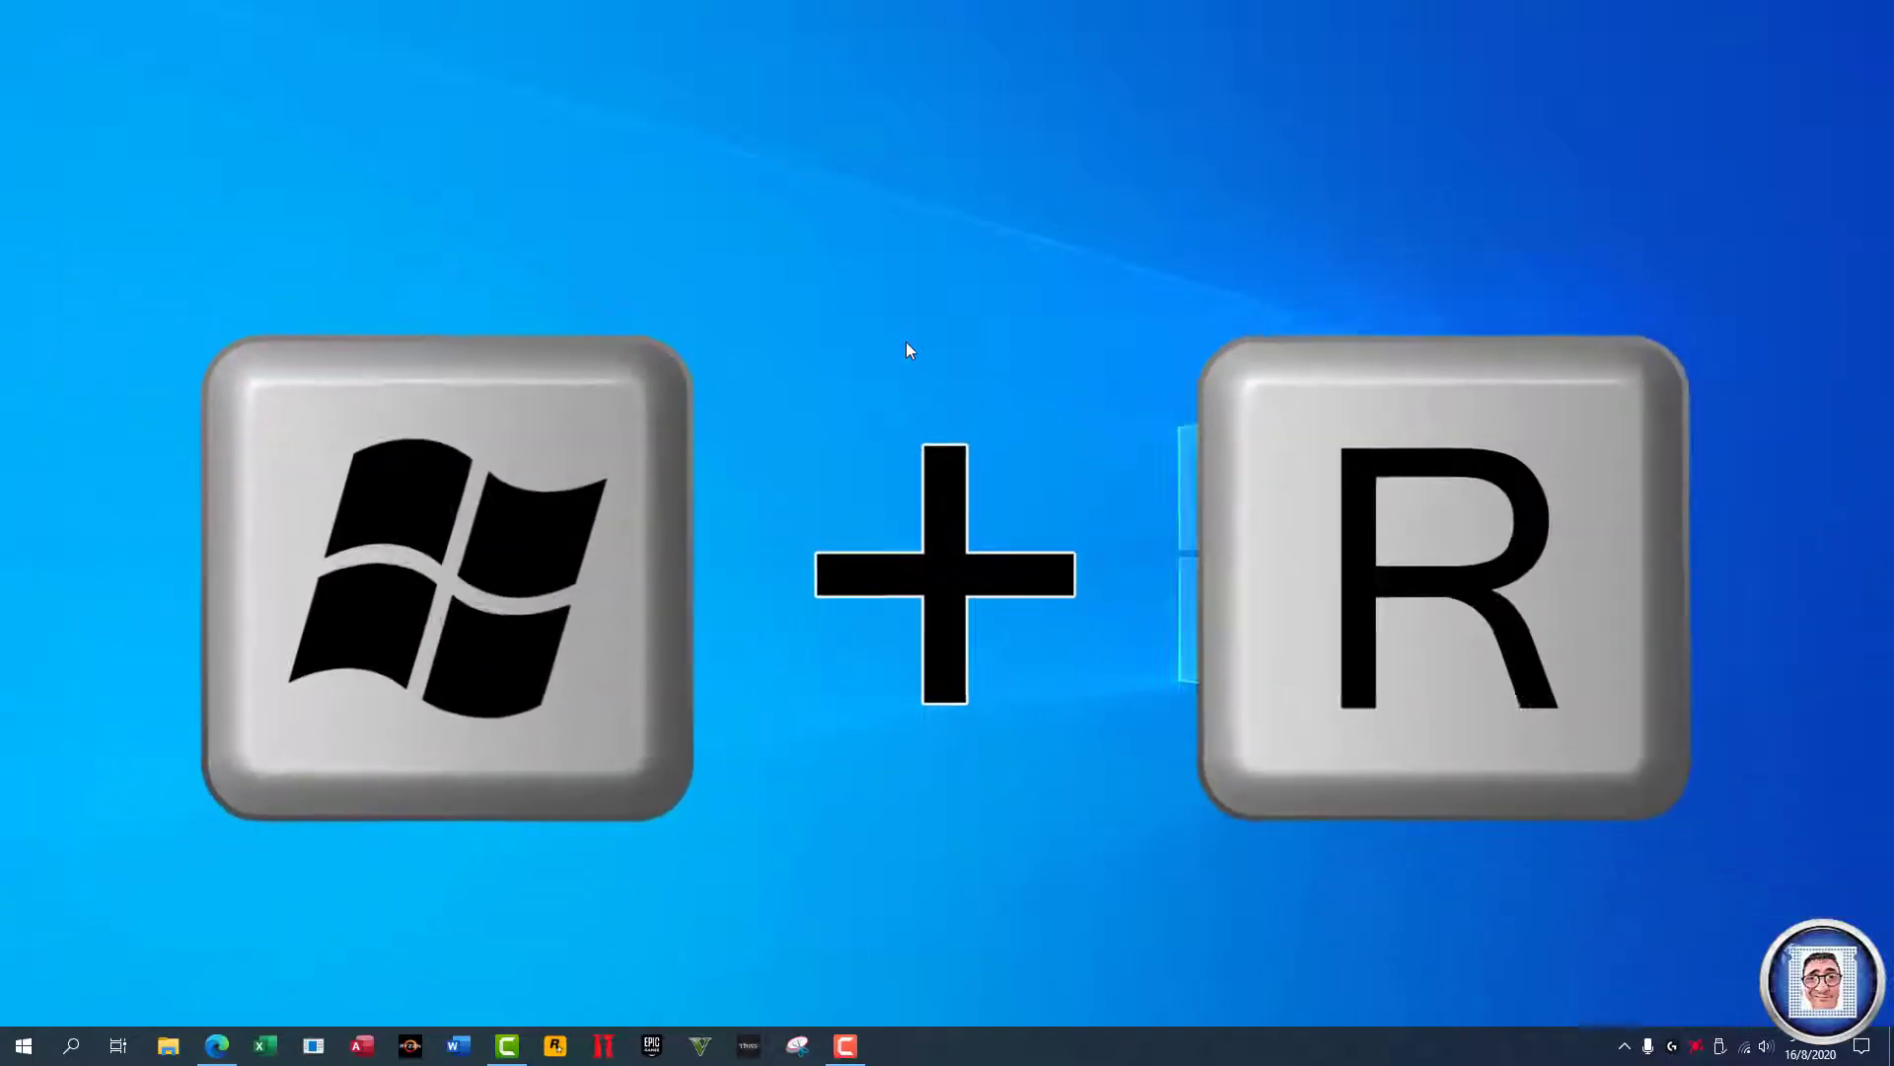
key("super+r")
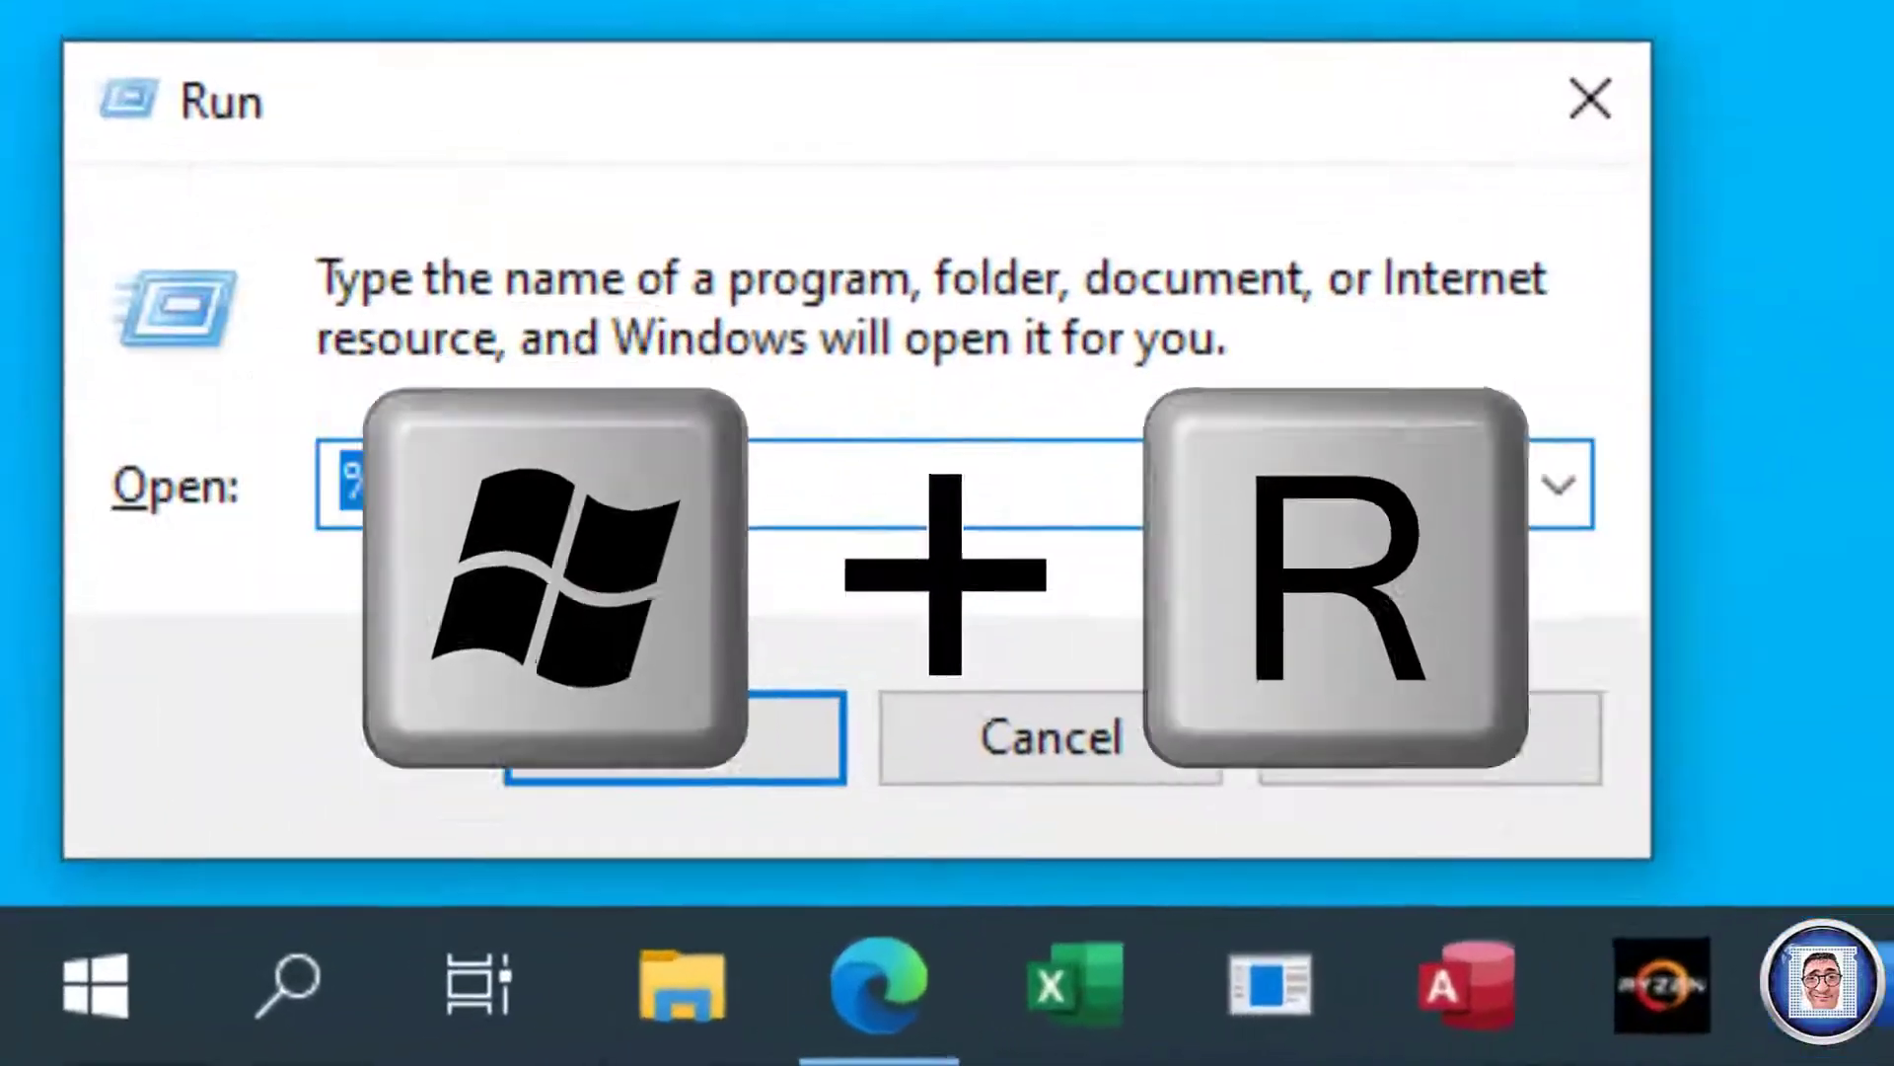
Step: Run shell:sendto from the Run dialog to open the SendTo folder in File Explorer
type("shell:sendto")
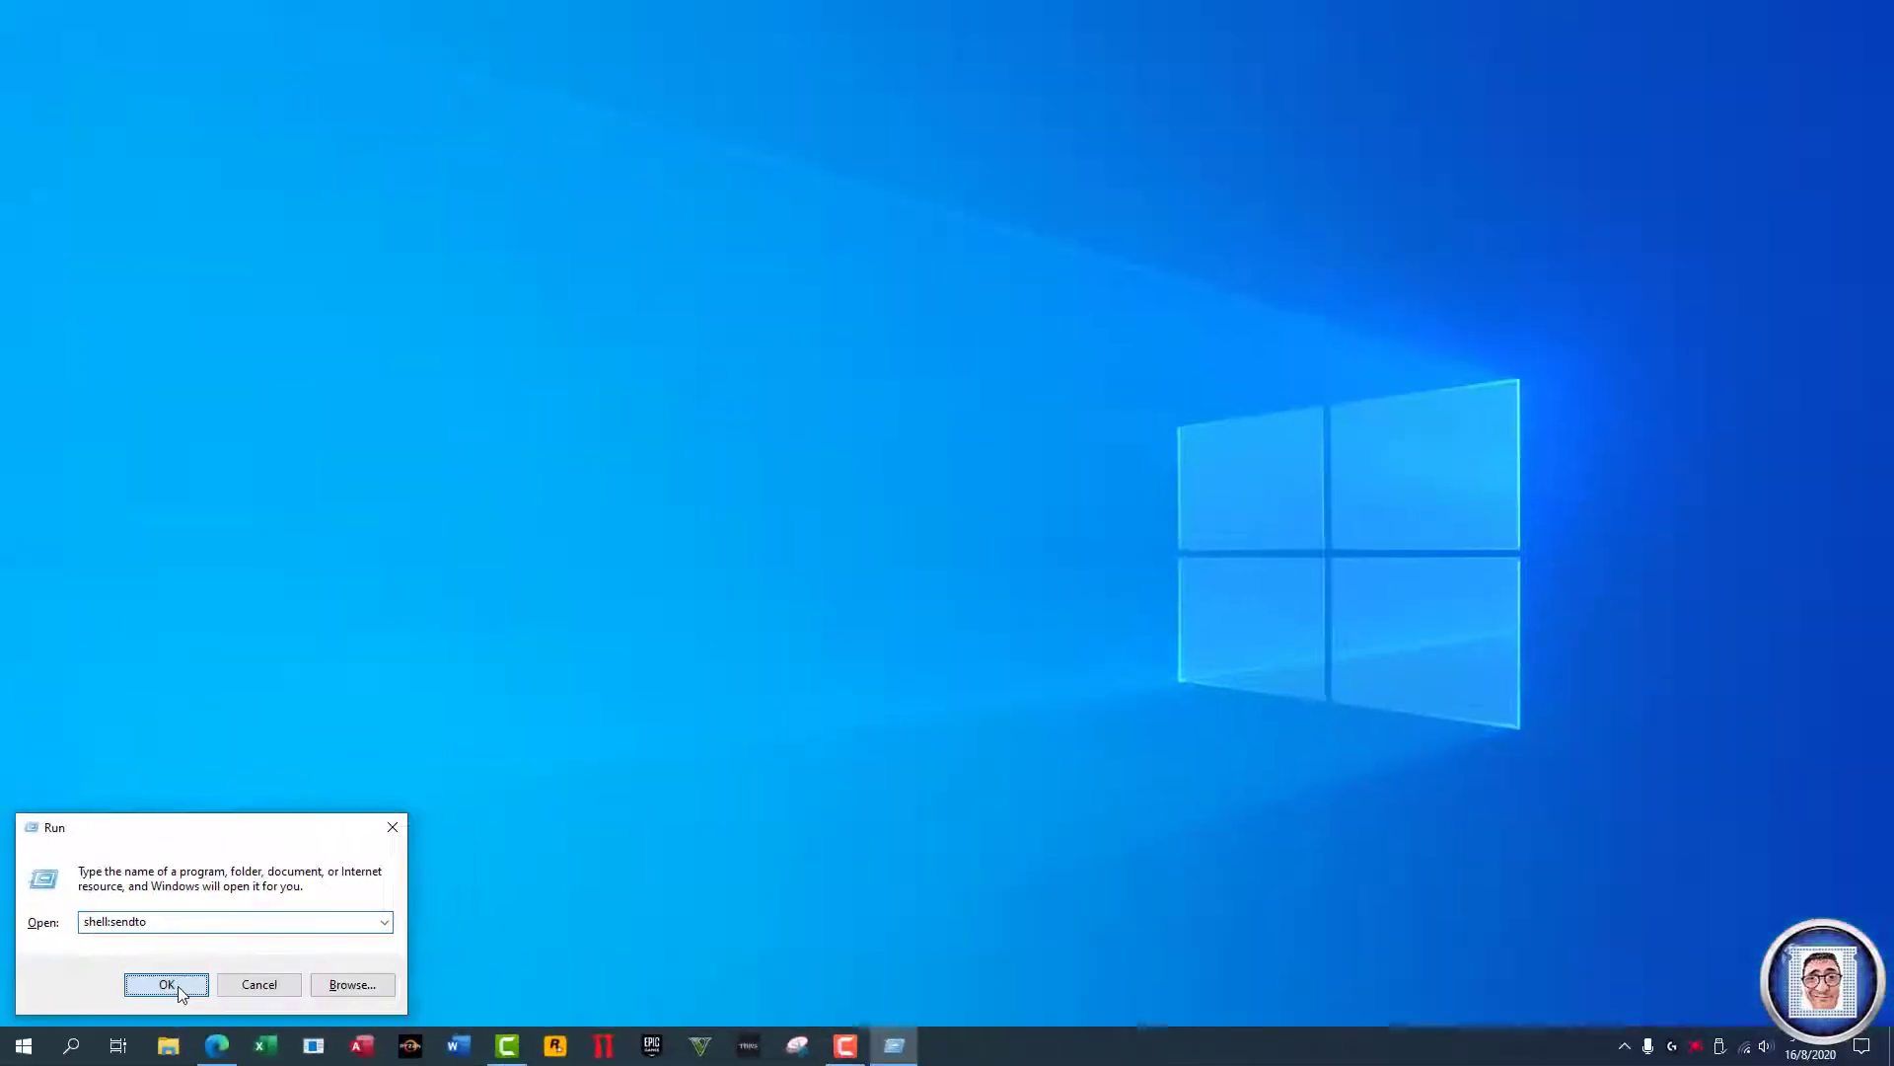
left_click(385, 894)
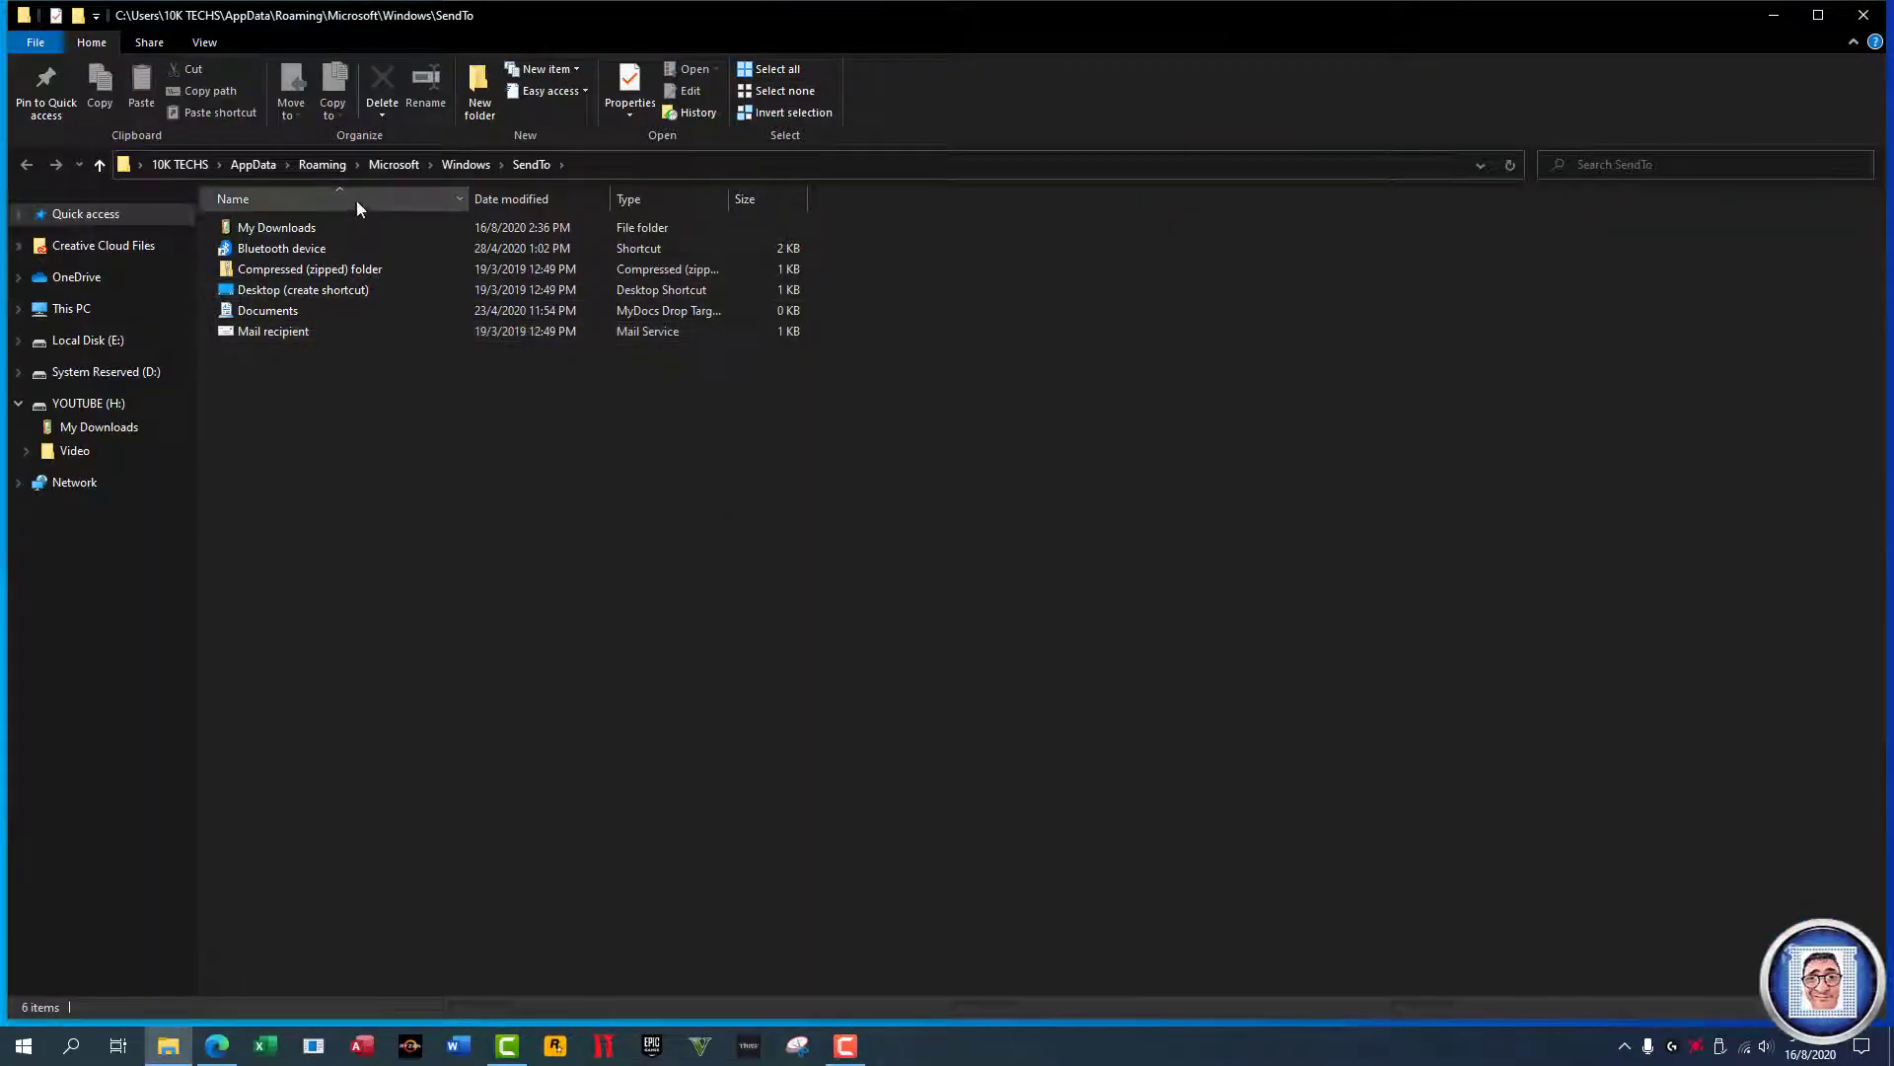
Step: Open My Downloads, then snap a second Explorer window on YOUTUBE (H:) to the left half
double_click(292, 227)
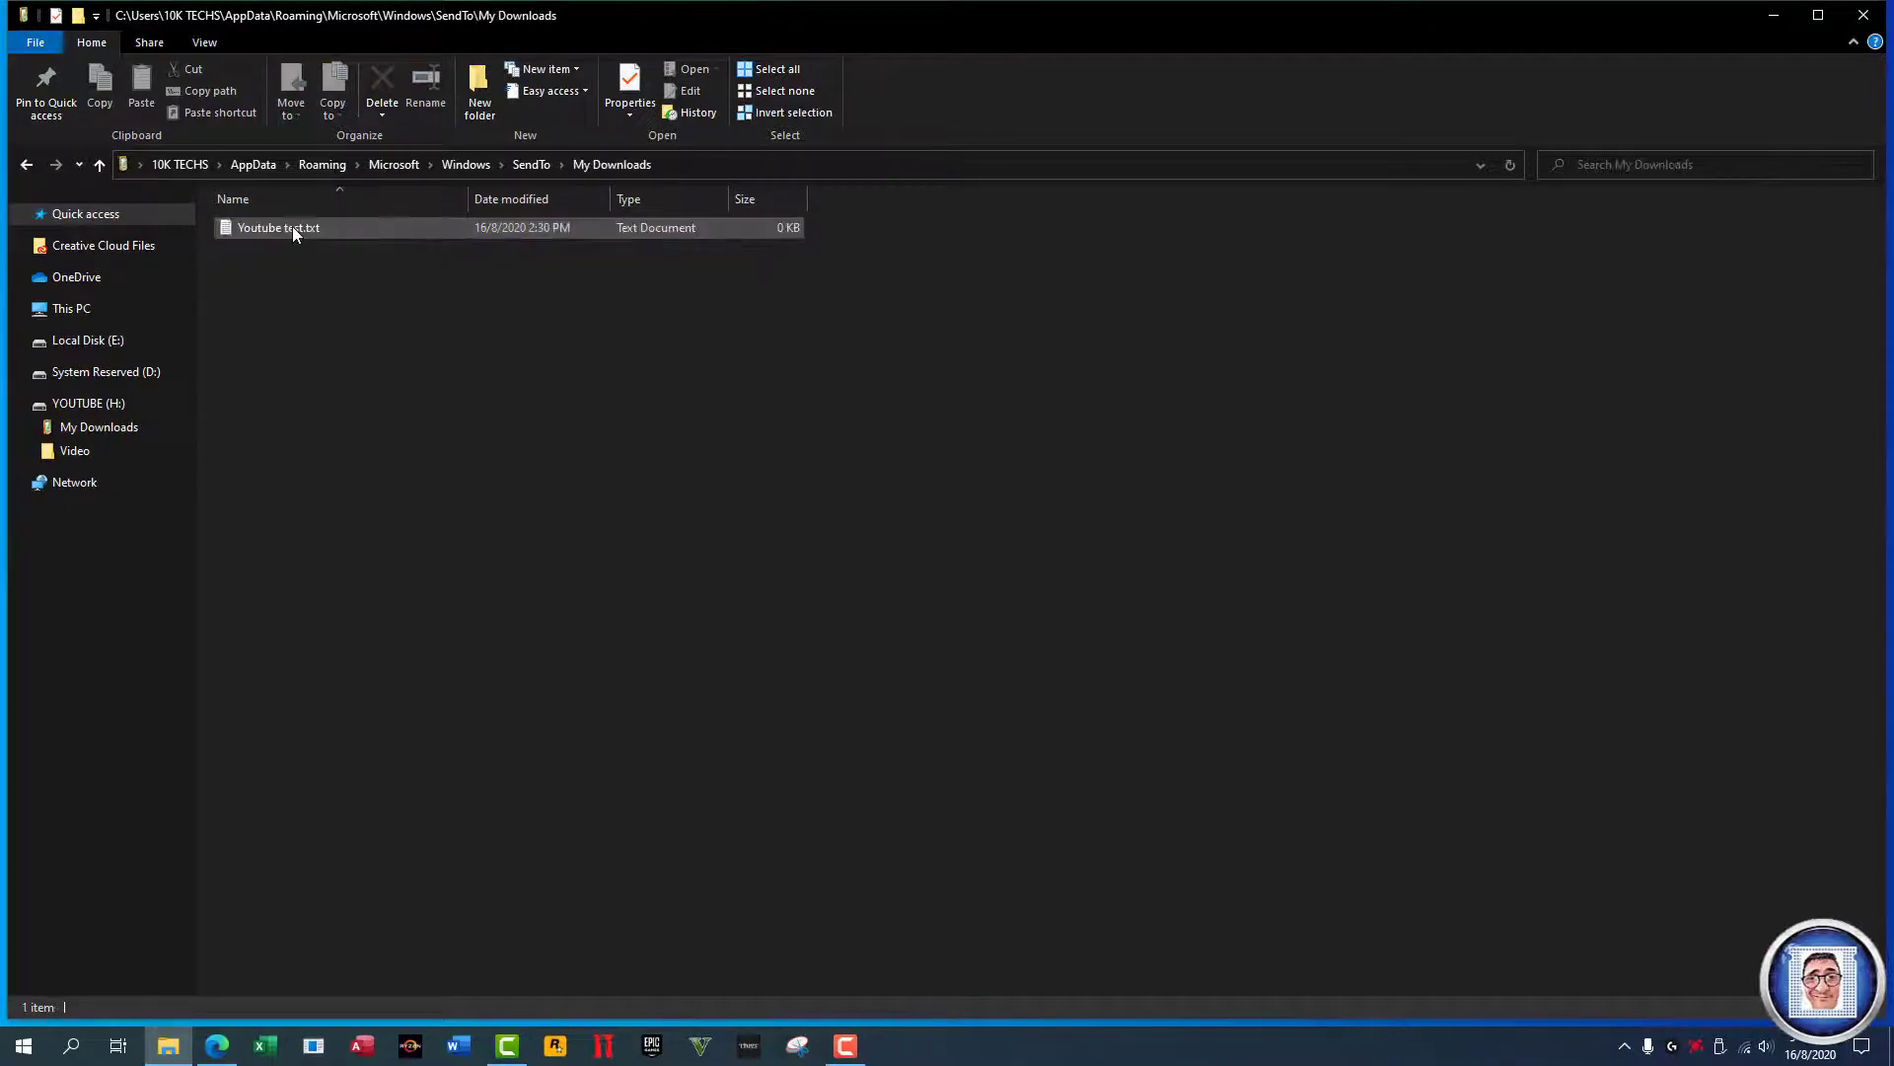
key("super+e")
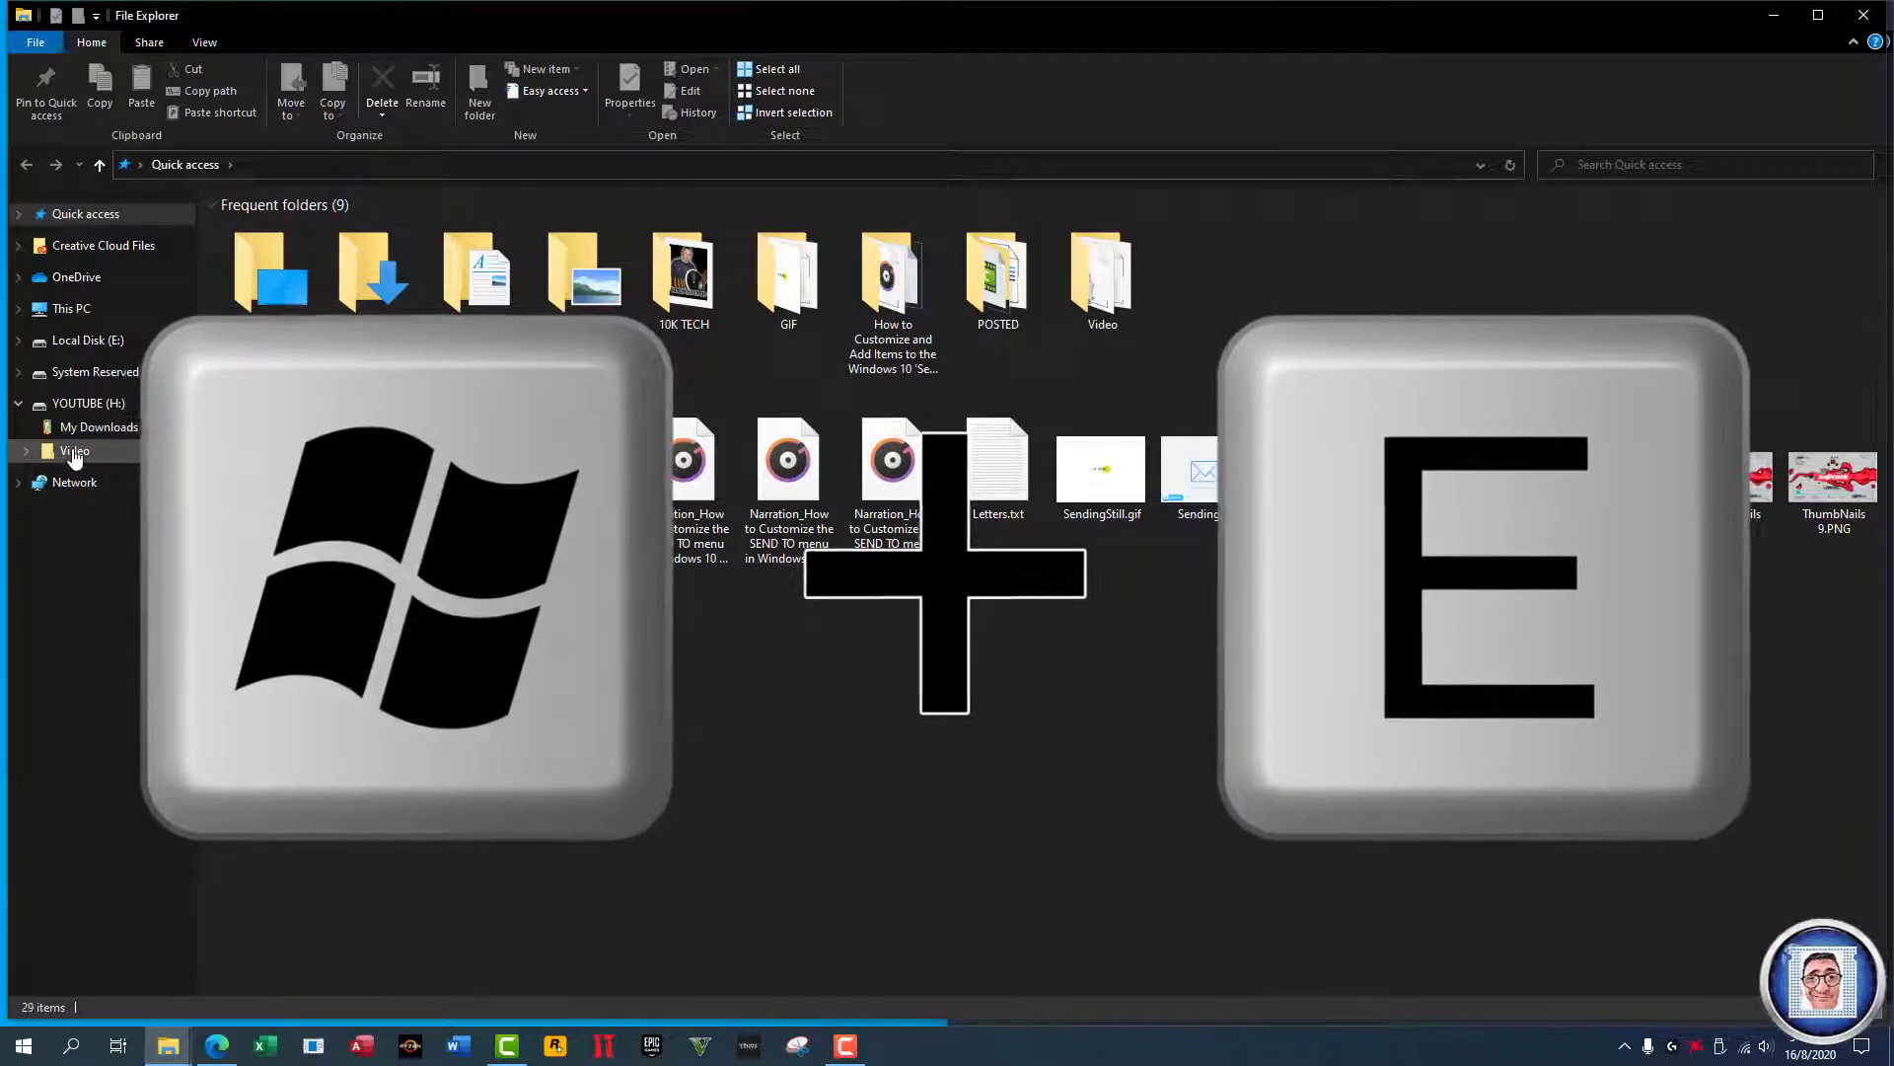
left_click(84, 429)
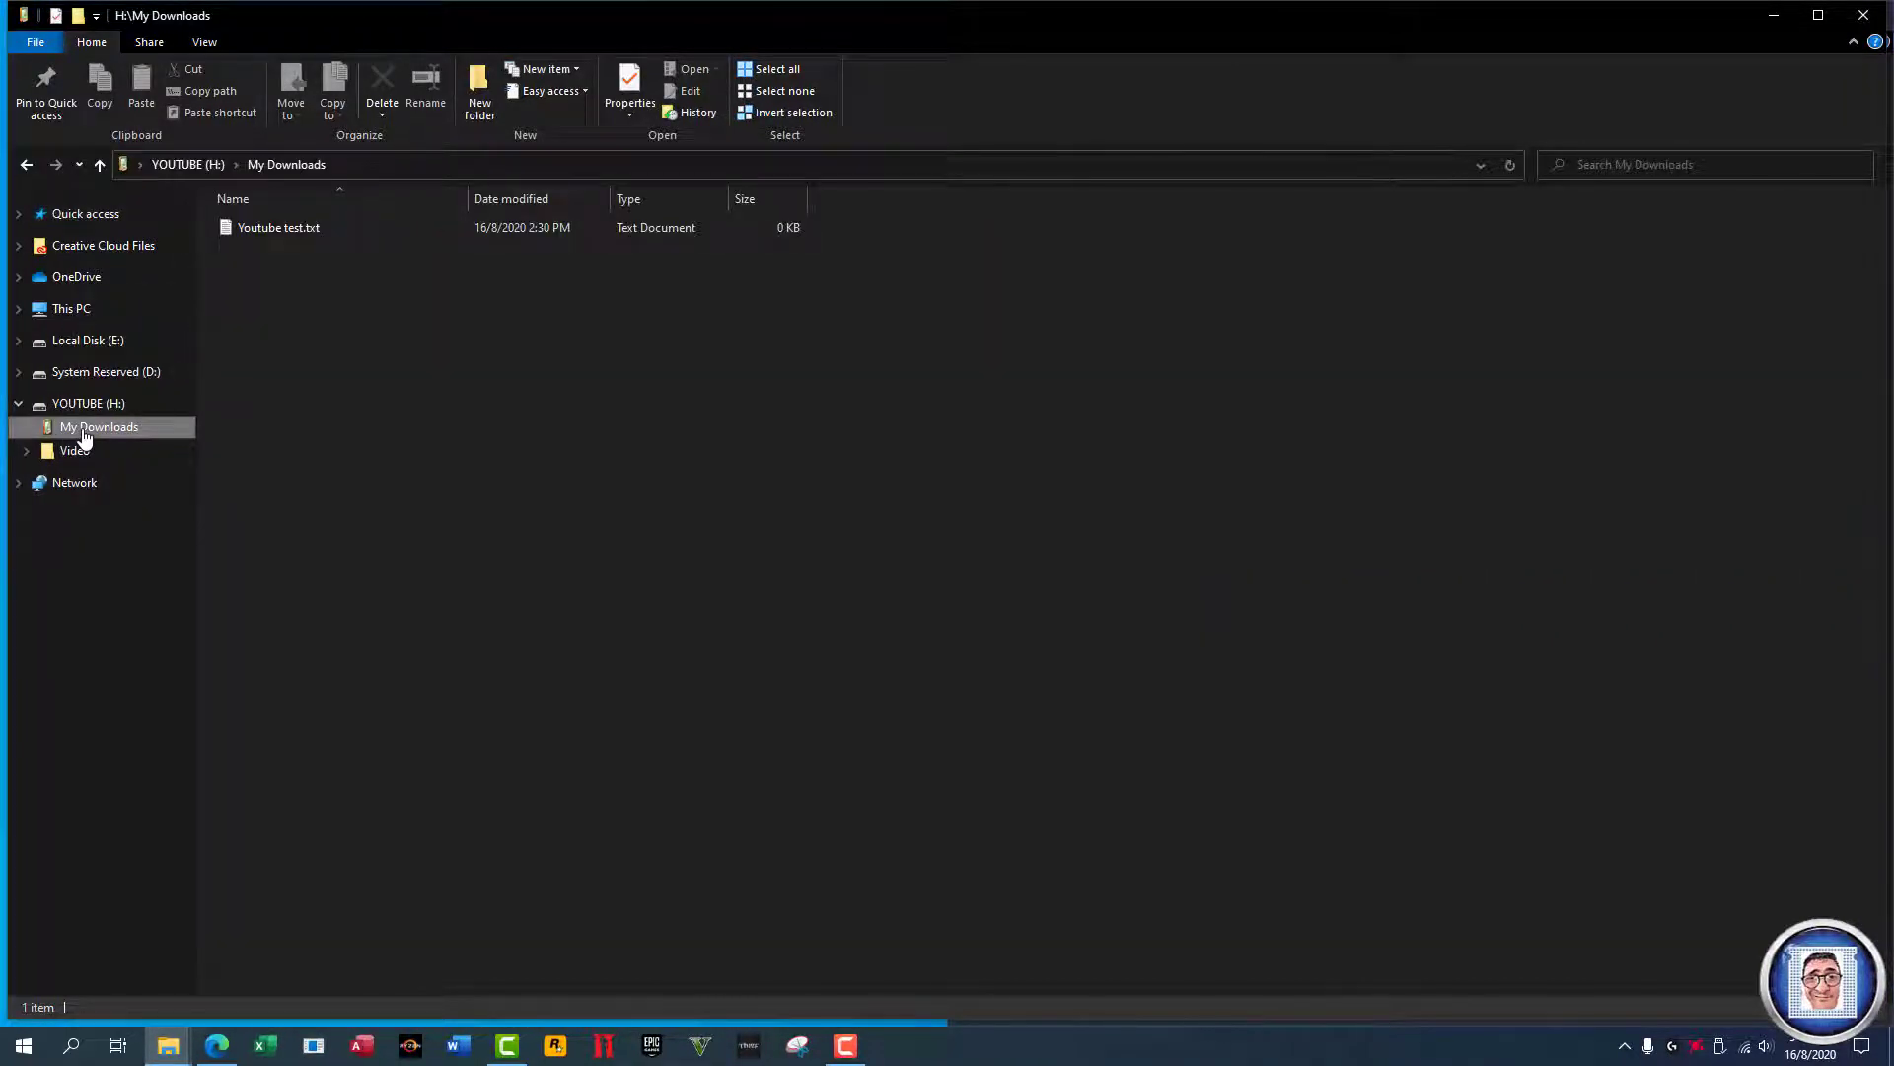
left_click(84, 410)
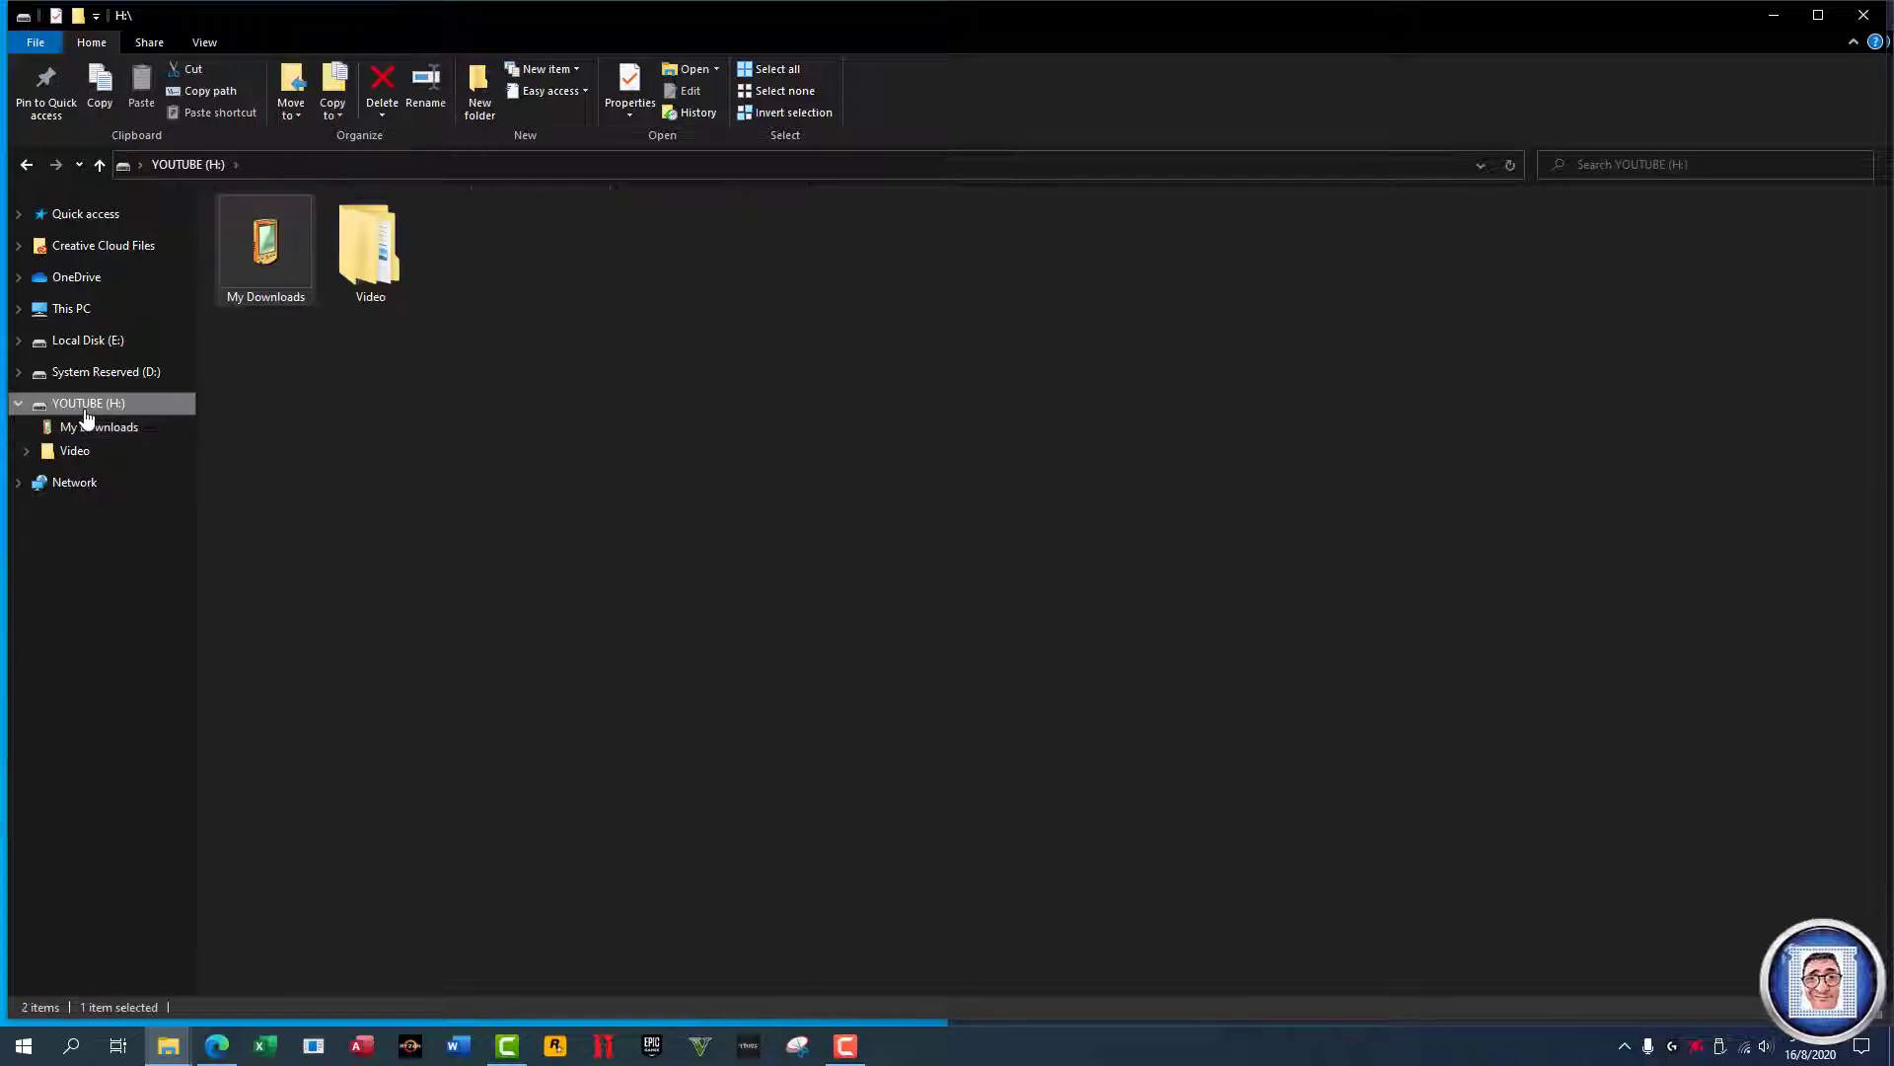
key("super+Left")
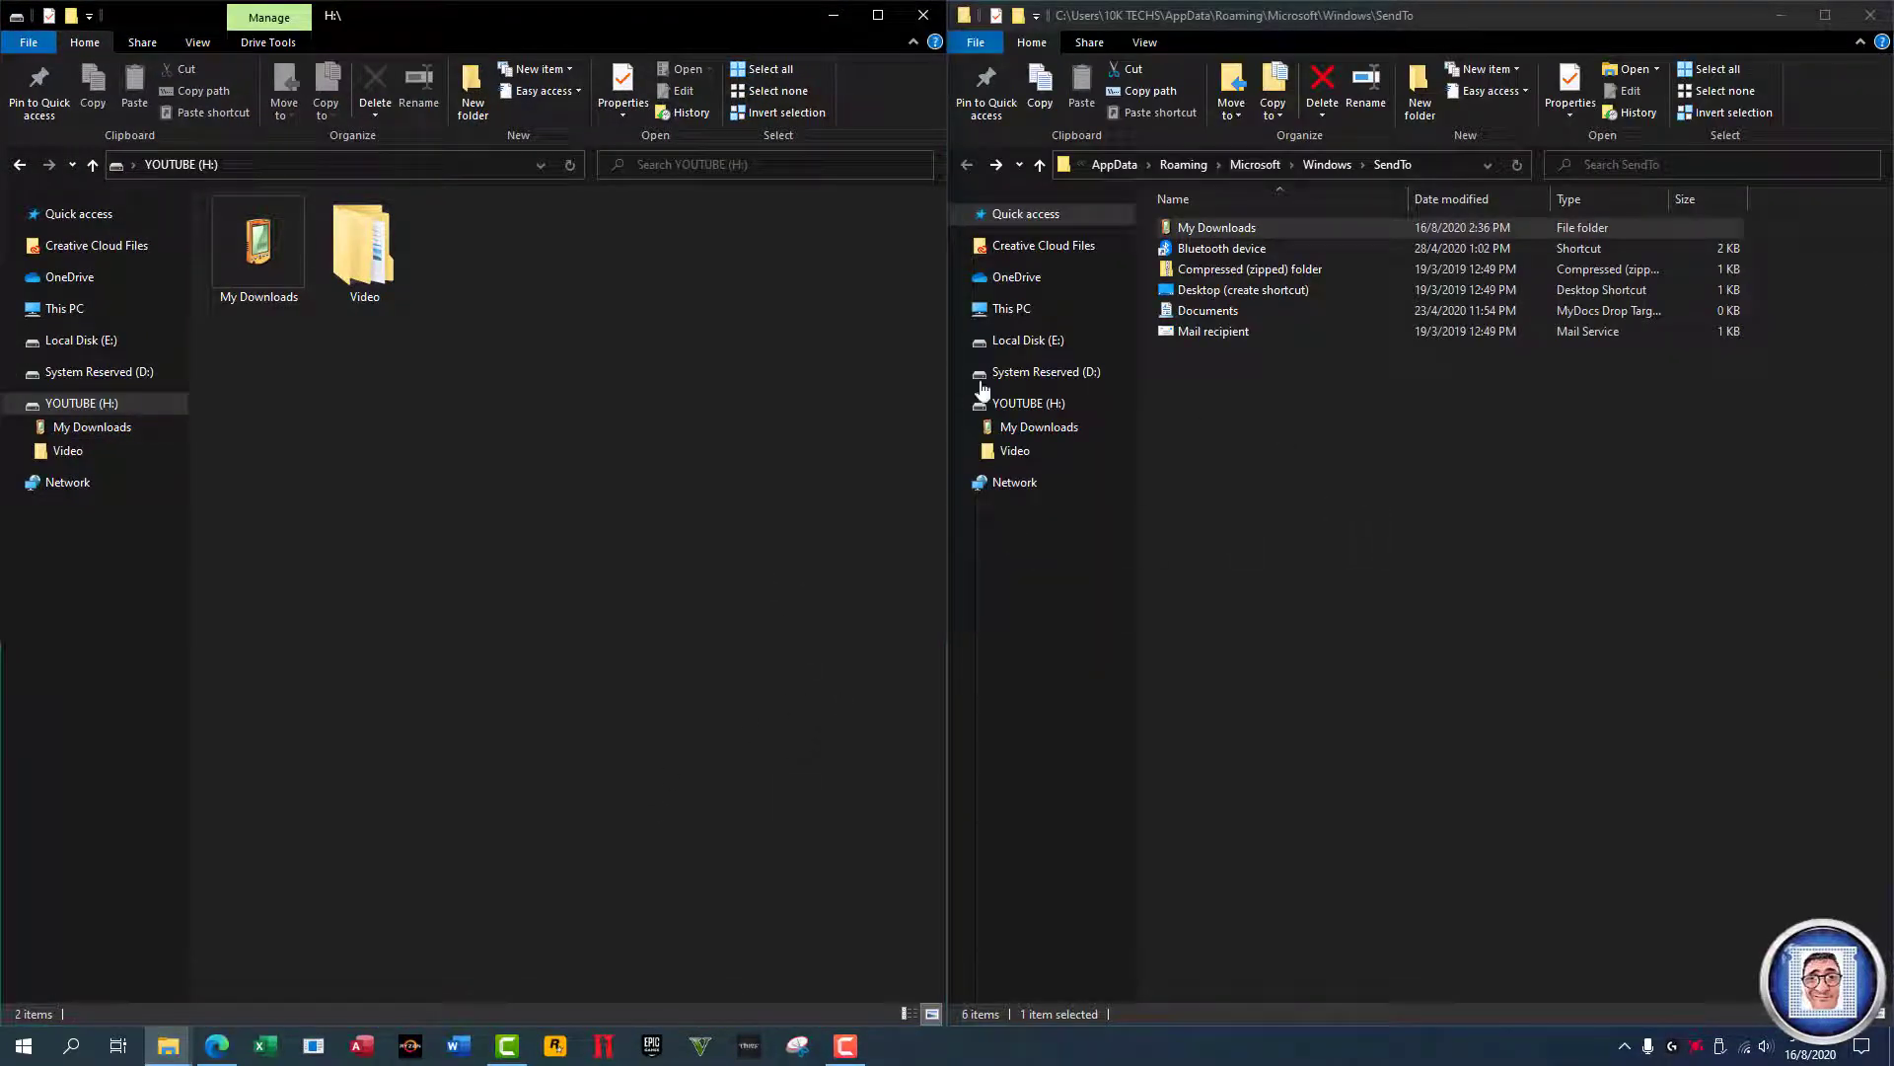
Step: Browse the left window to the H:\Video\POSTED folder
double_click(260, 251)
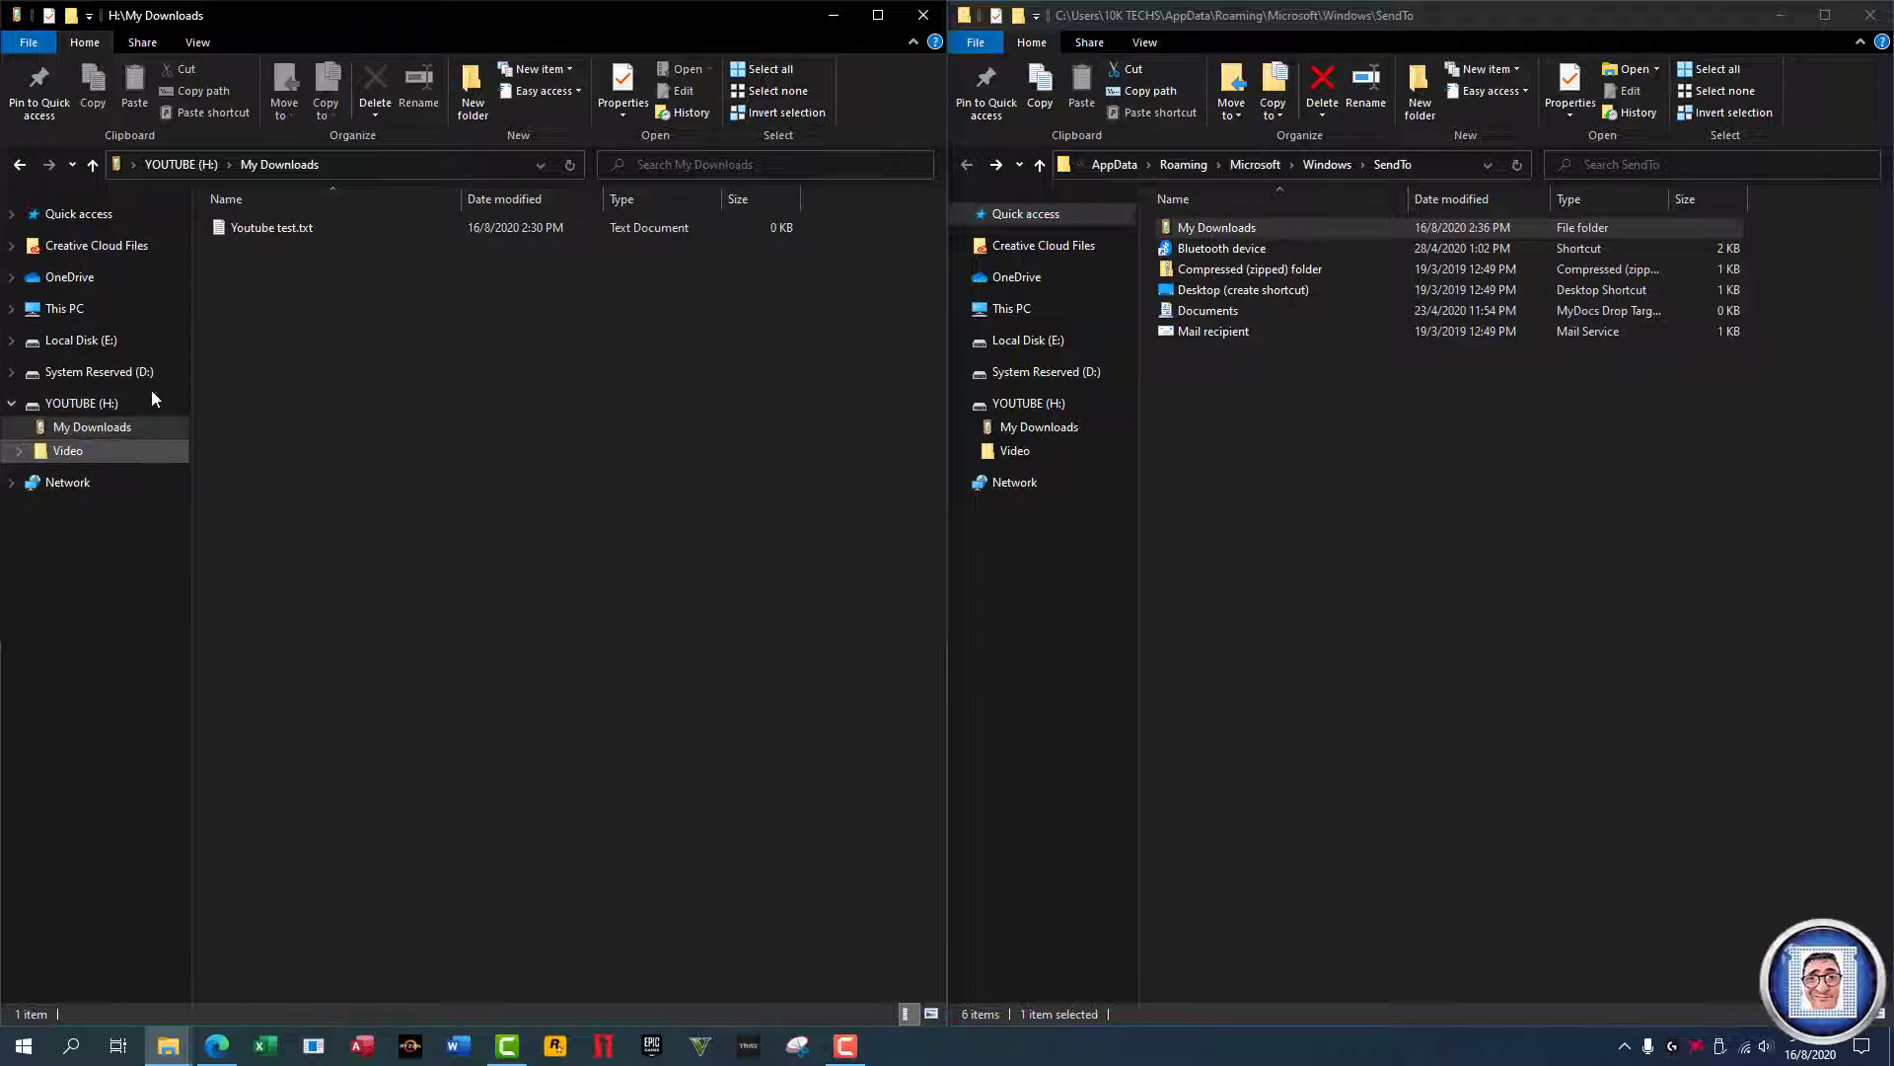
left_click(19, 451)
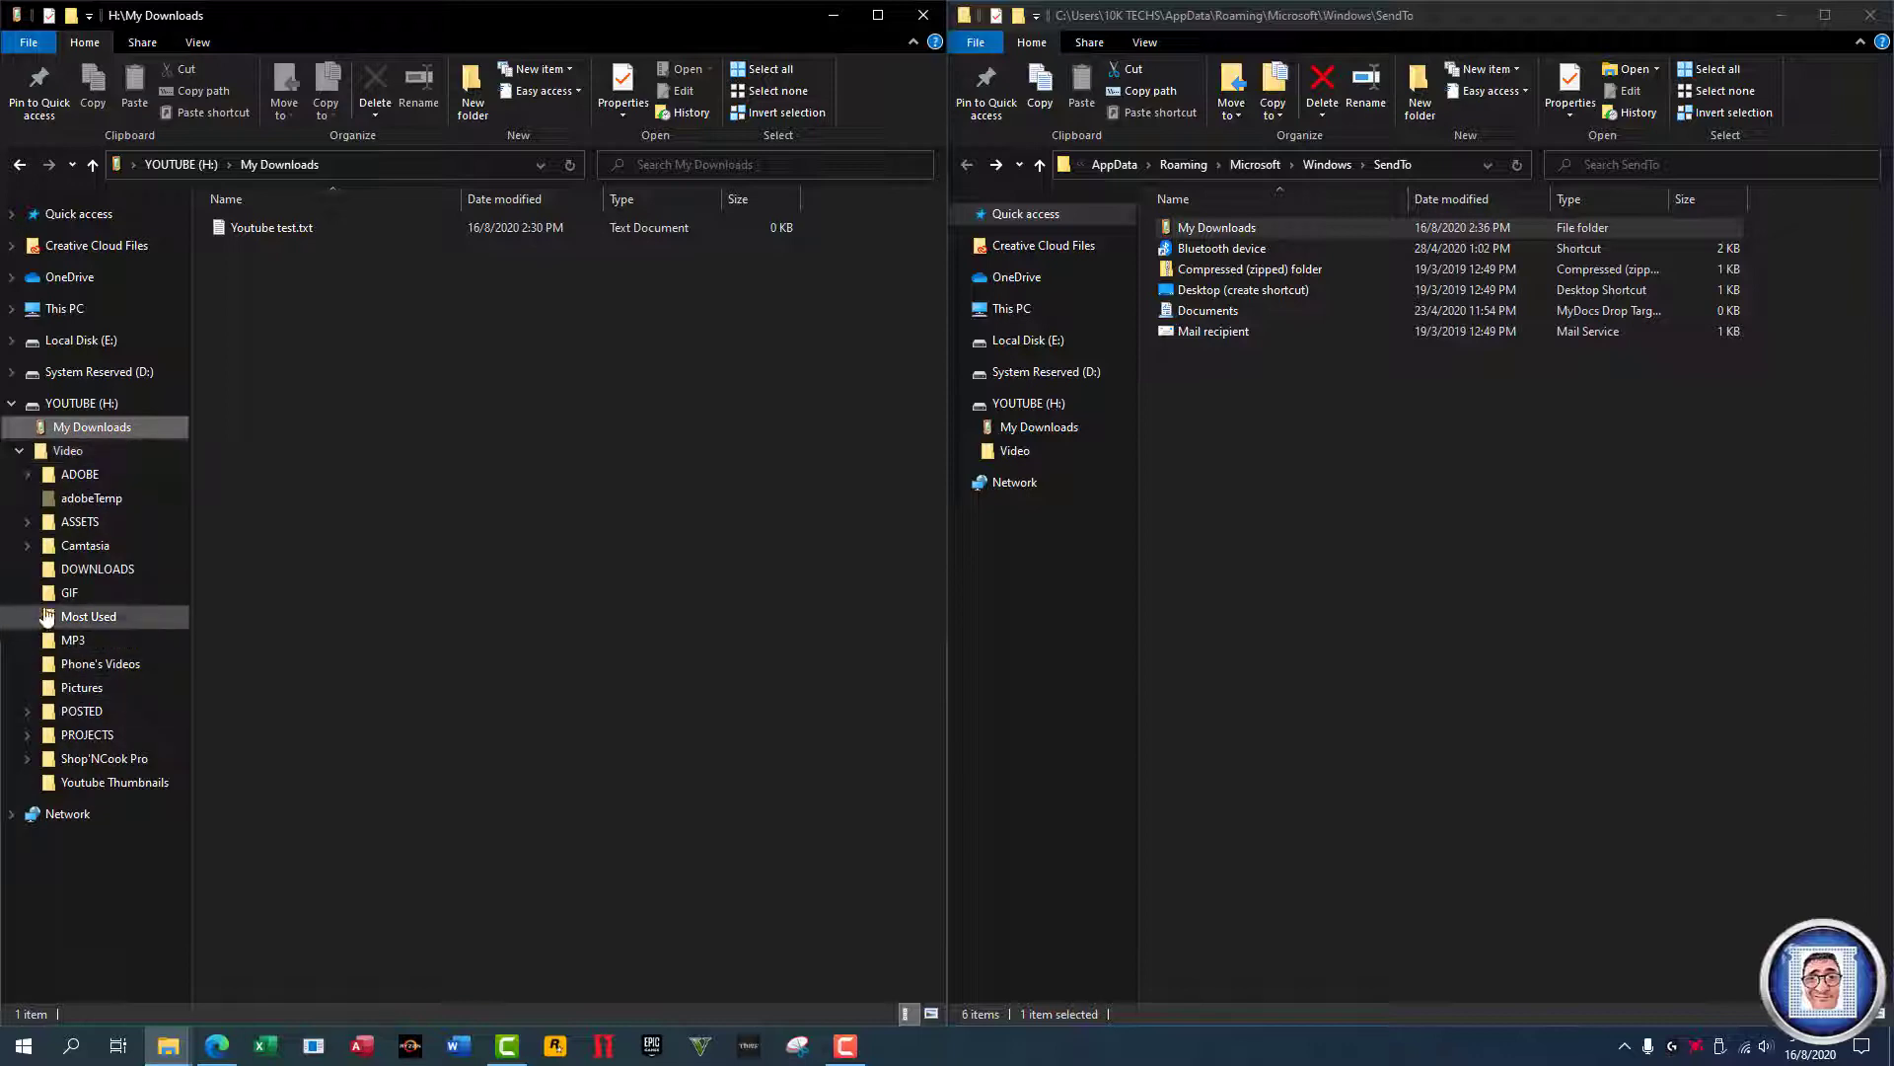
left_click(82, 711)
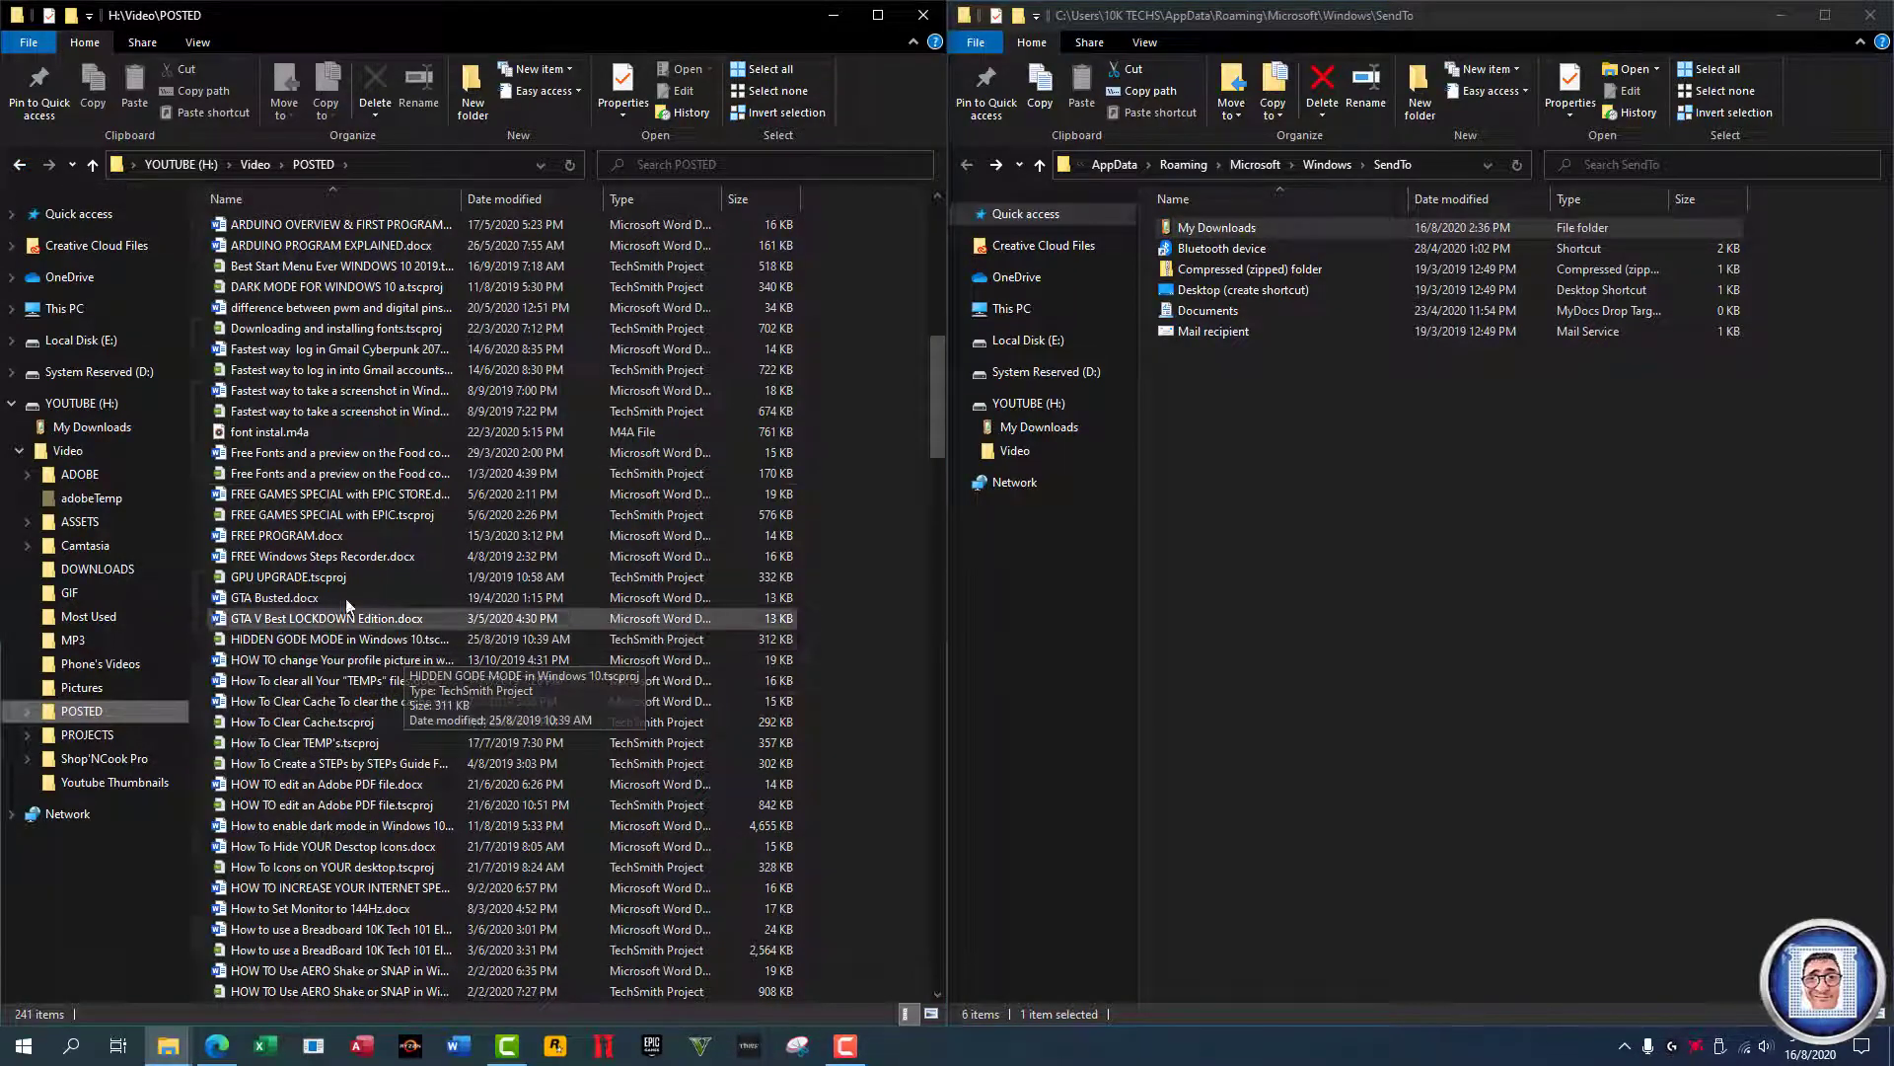
scroll(256, 659, "up", 4)
scroll(285, 629, "up", 10)
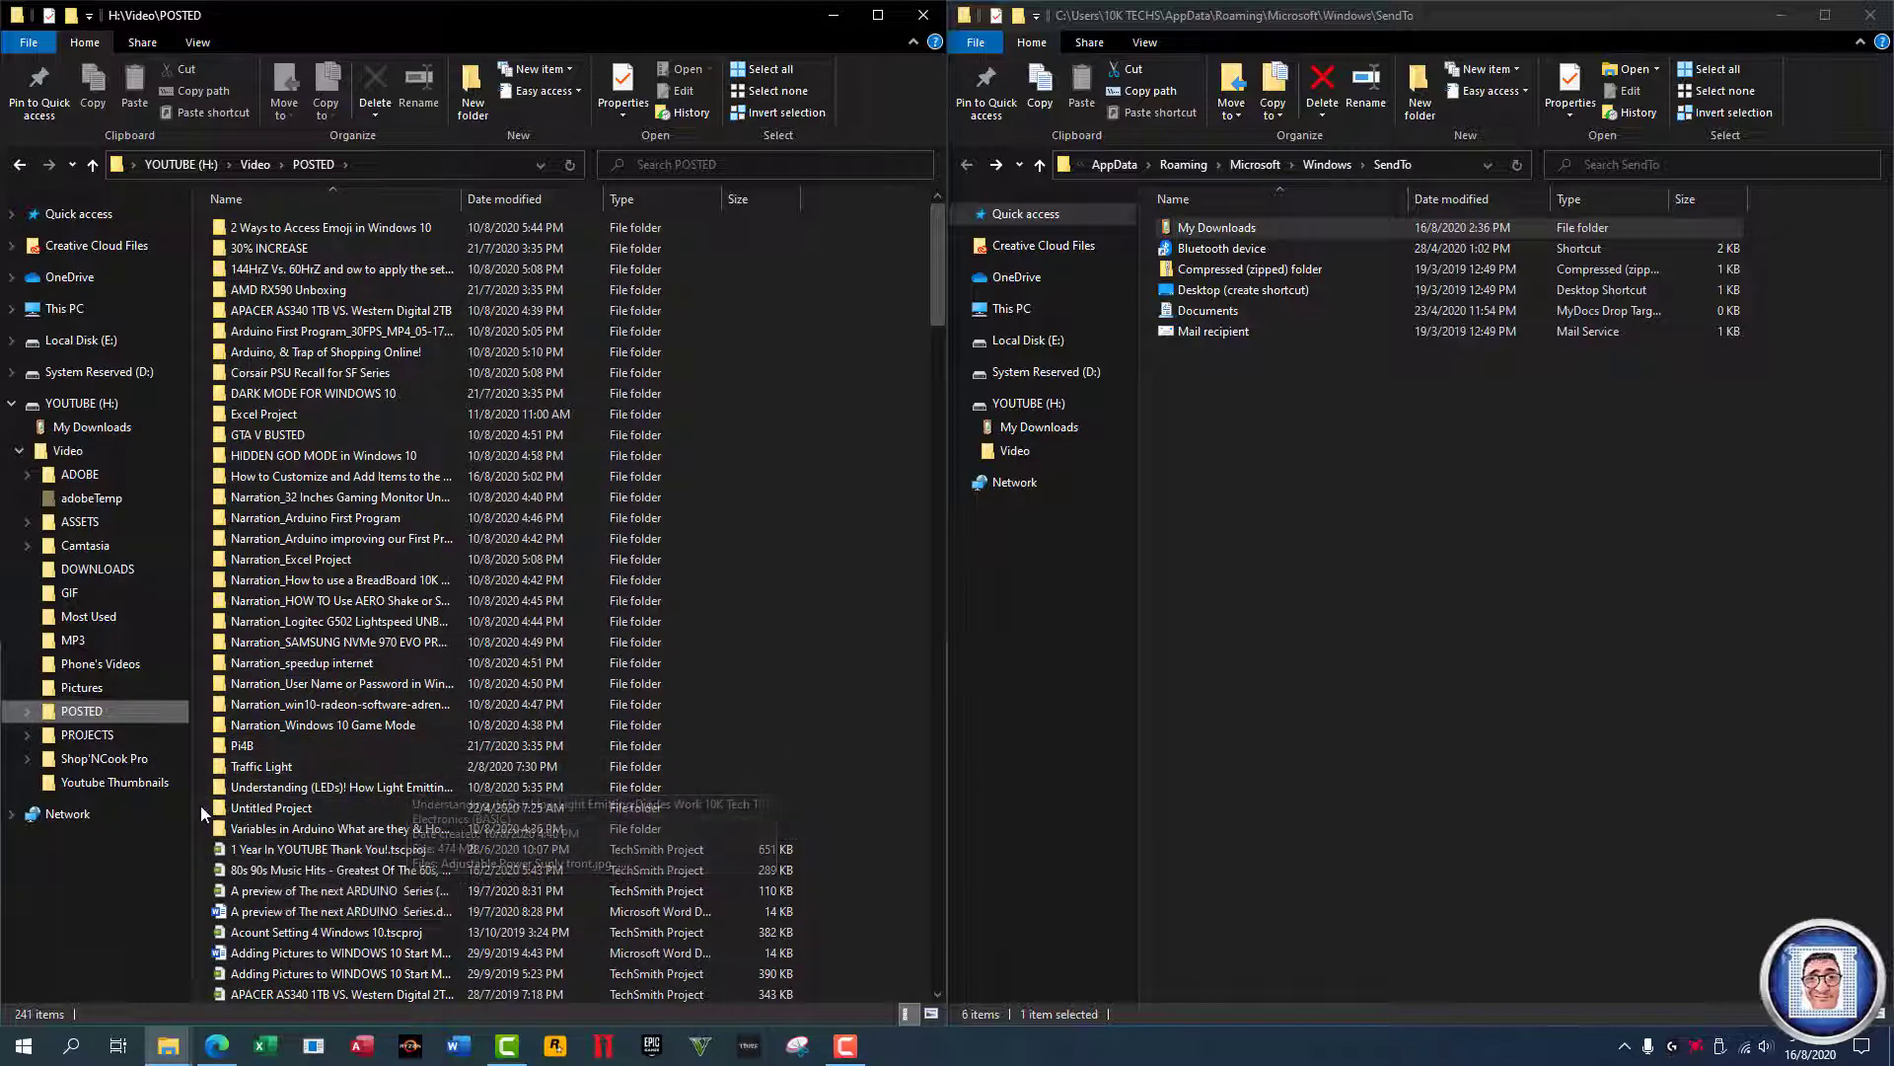
Step: Drag the Traffic Light folder from POSTED into the SendTo window
left_click(250, 774)
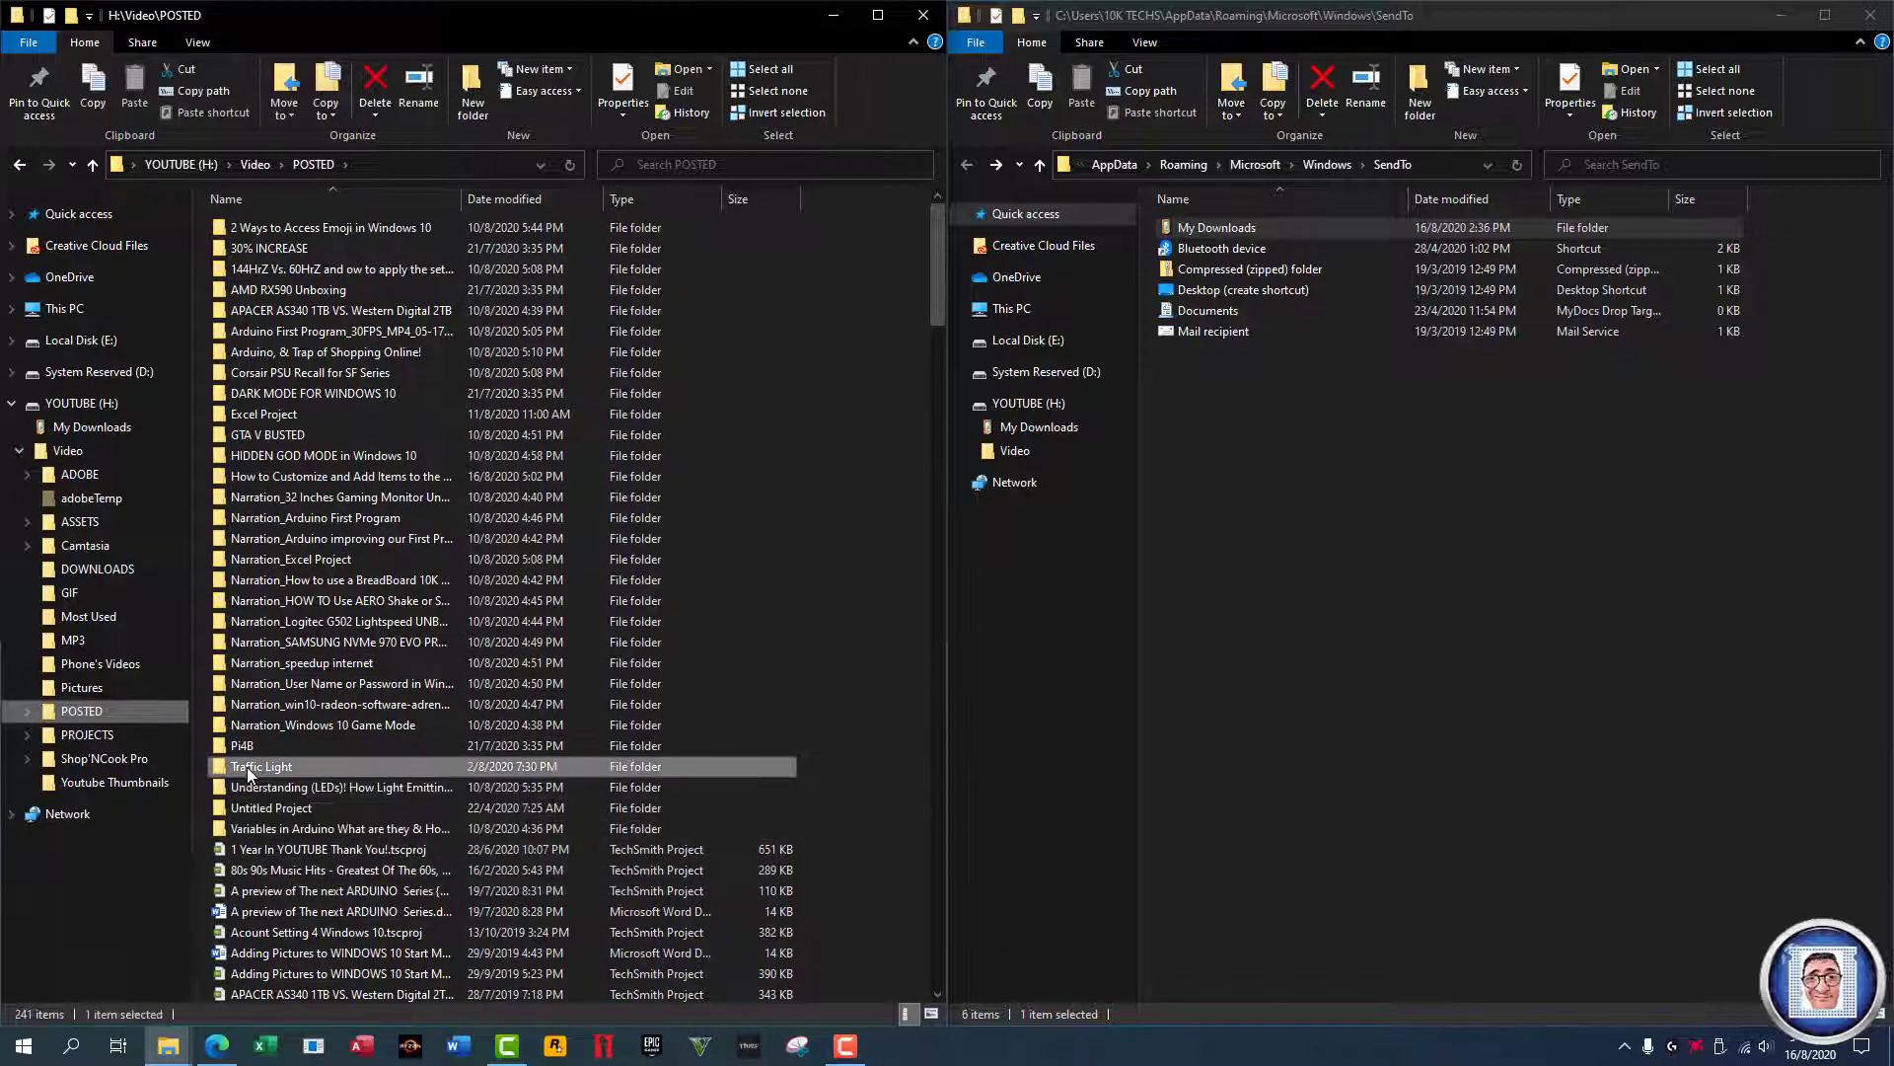
left_click_drag(247, 767, 1234, 471)
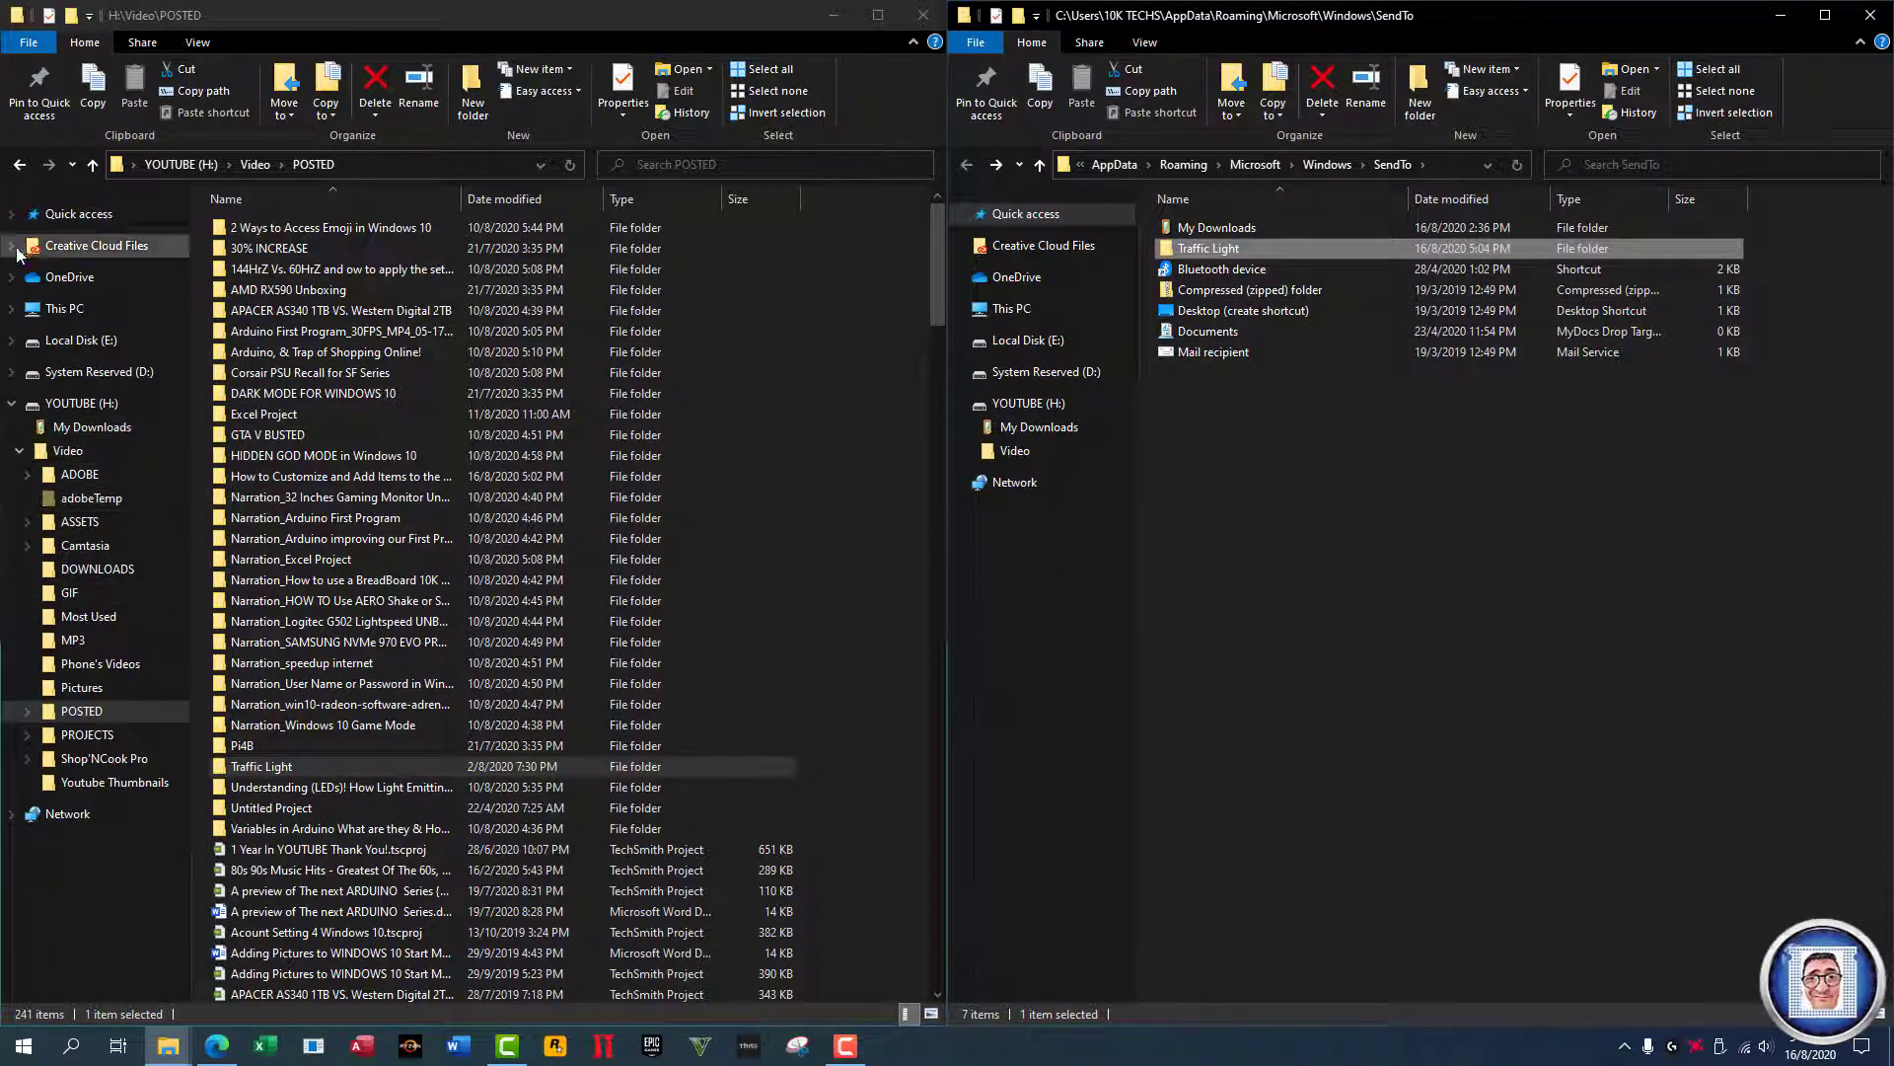
left_click(11, 213)
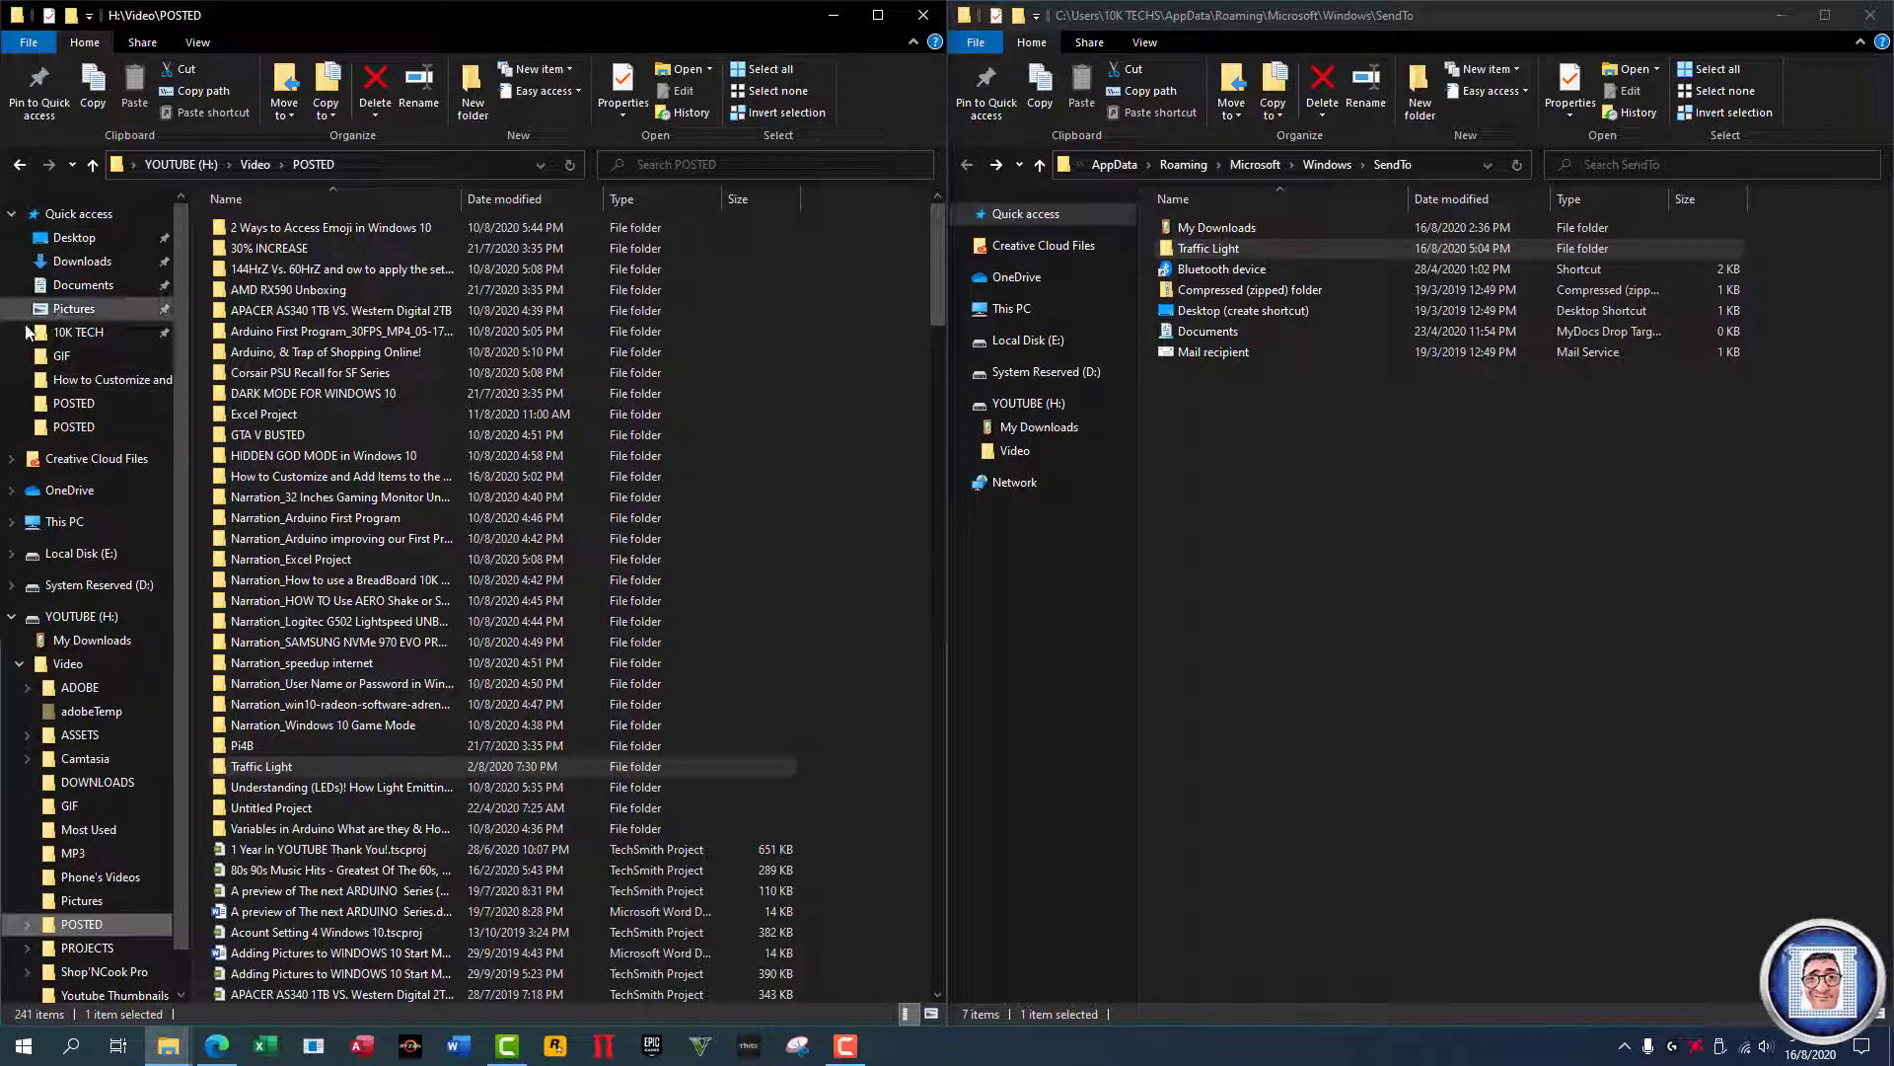
Step: Show the Send to submenu for E.A Form 2020.png in Documents, now listing Traffic Light and My Downloads
left_click(72, 310)
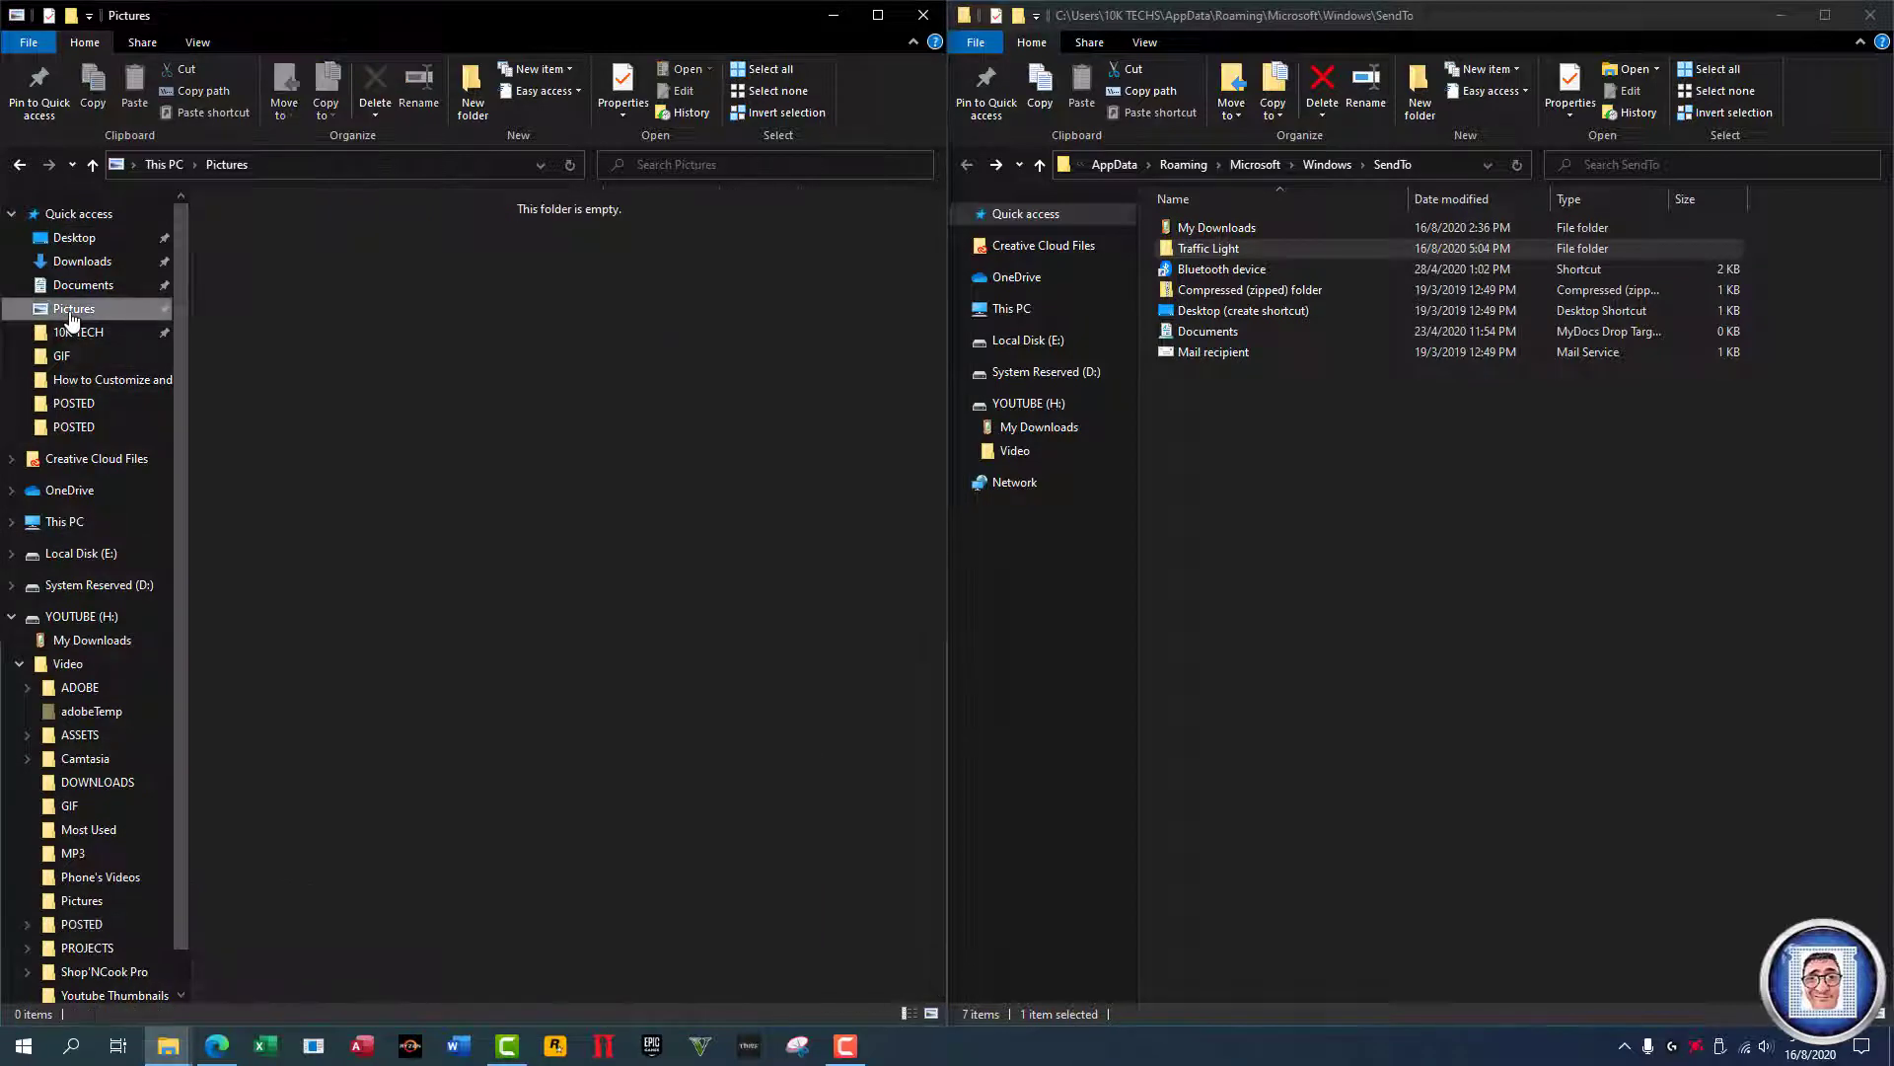
left_click(71, 287)
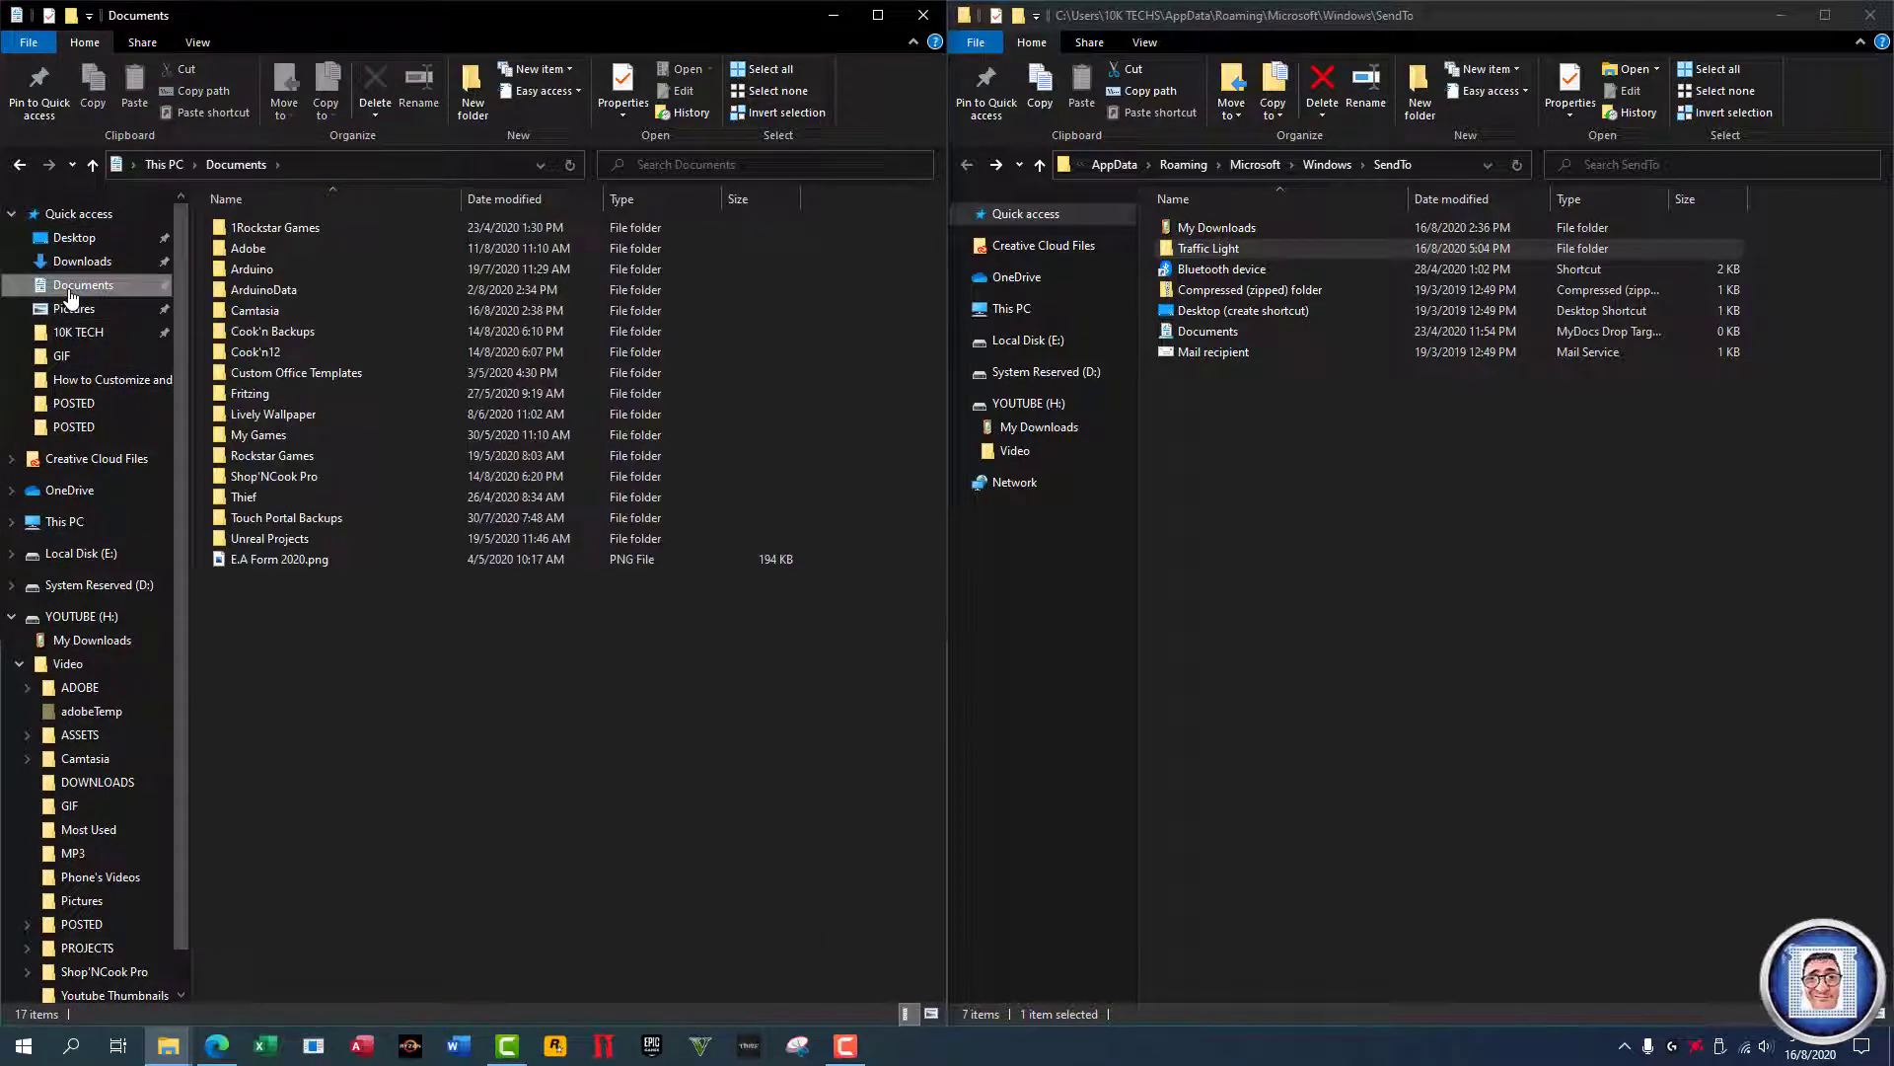
right_click(268, 559)
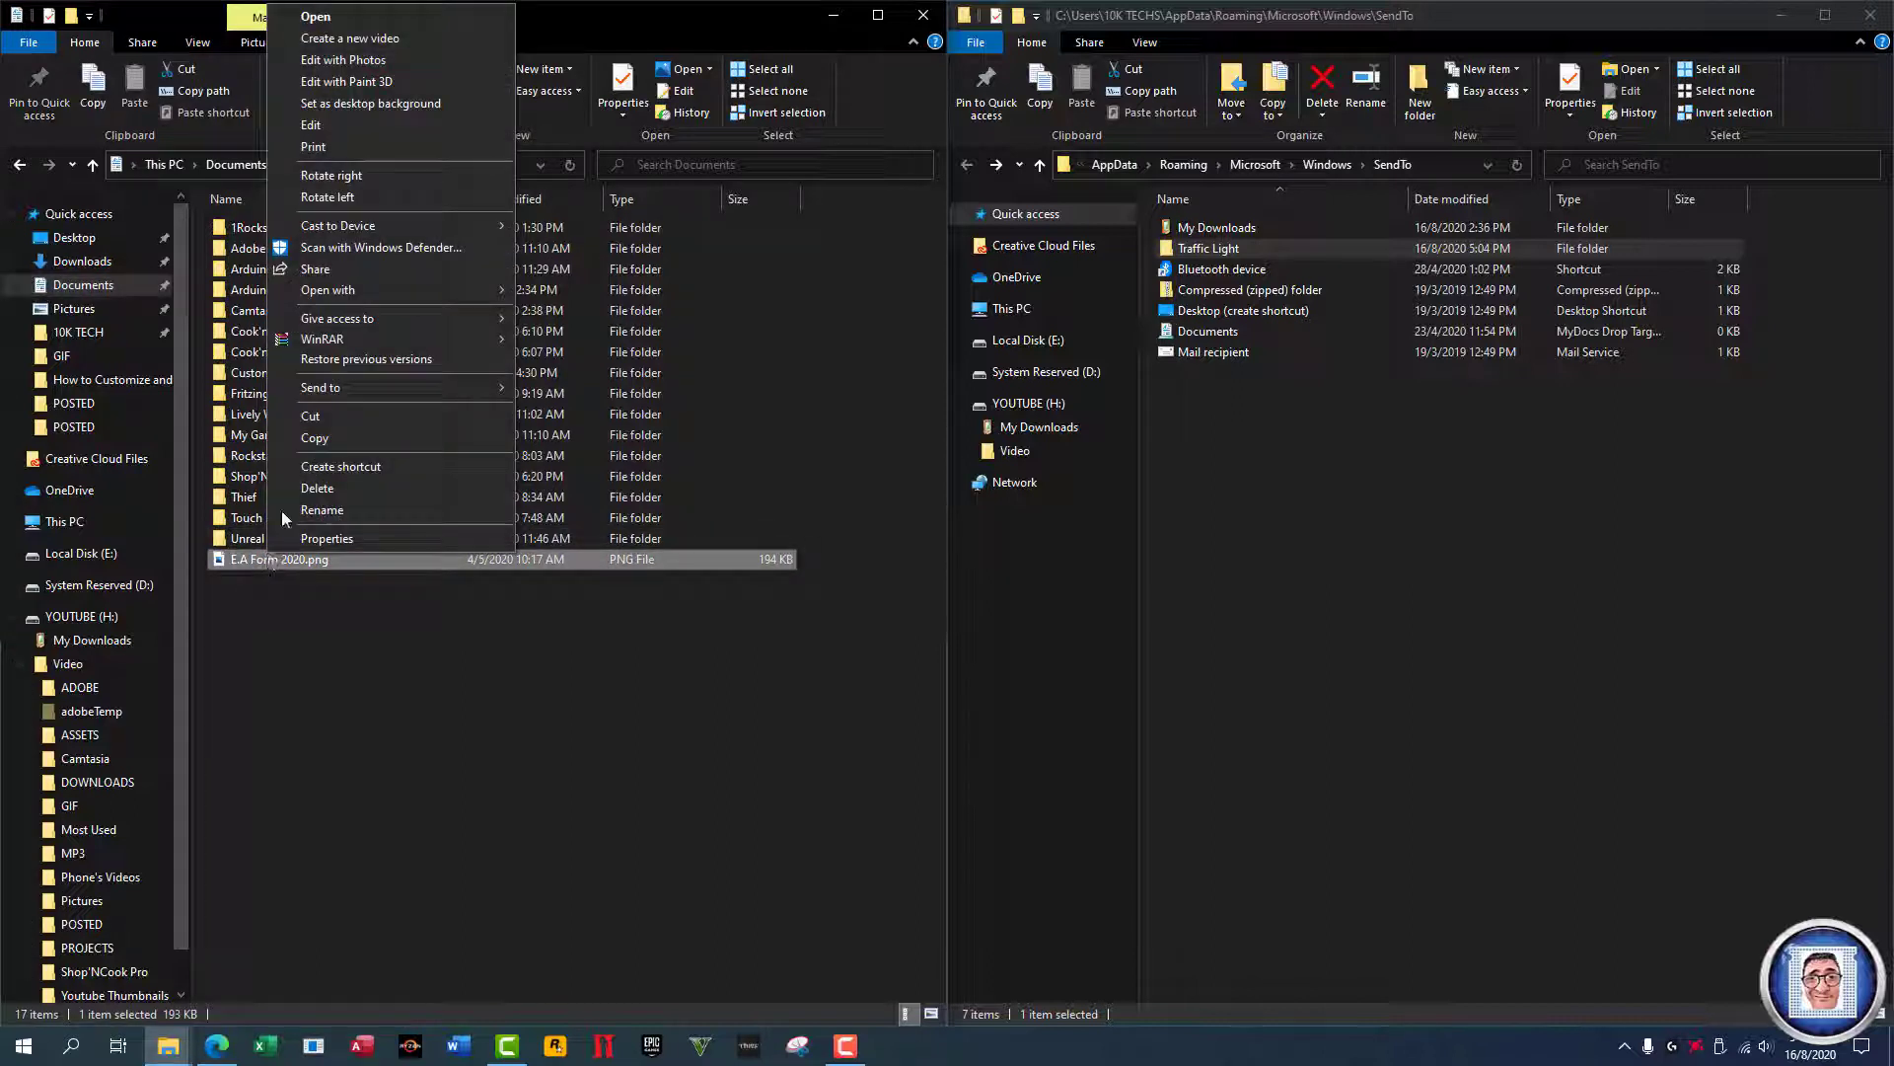
mouse_move(354, 387)
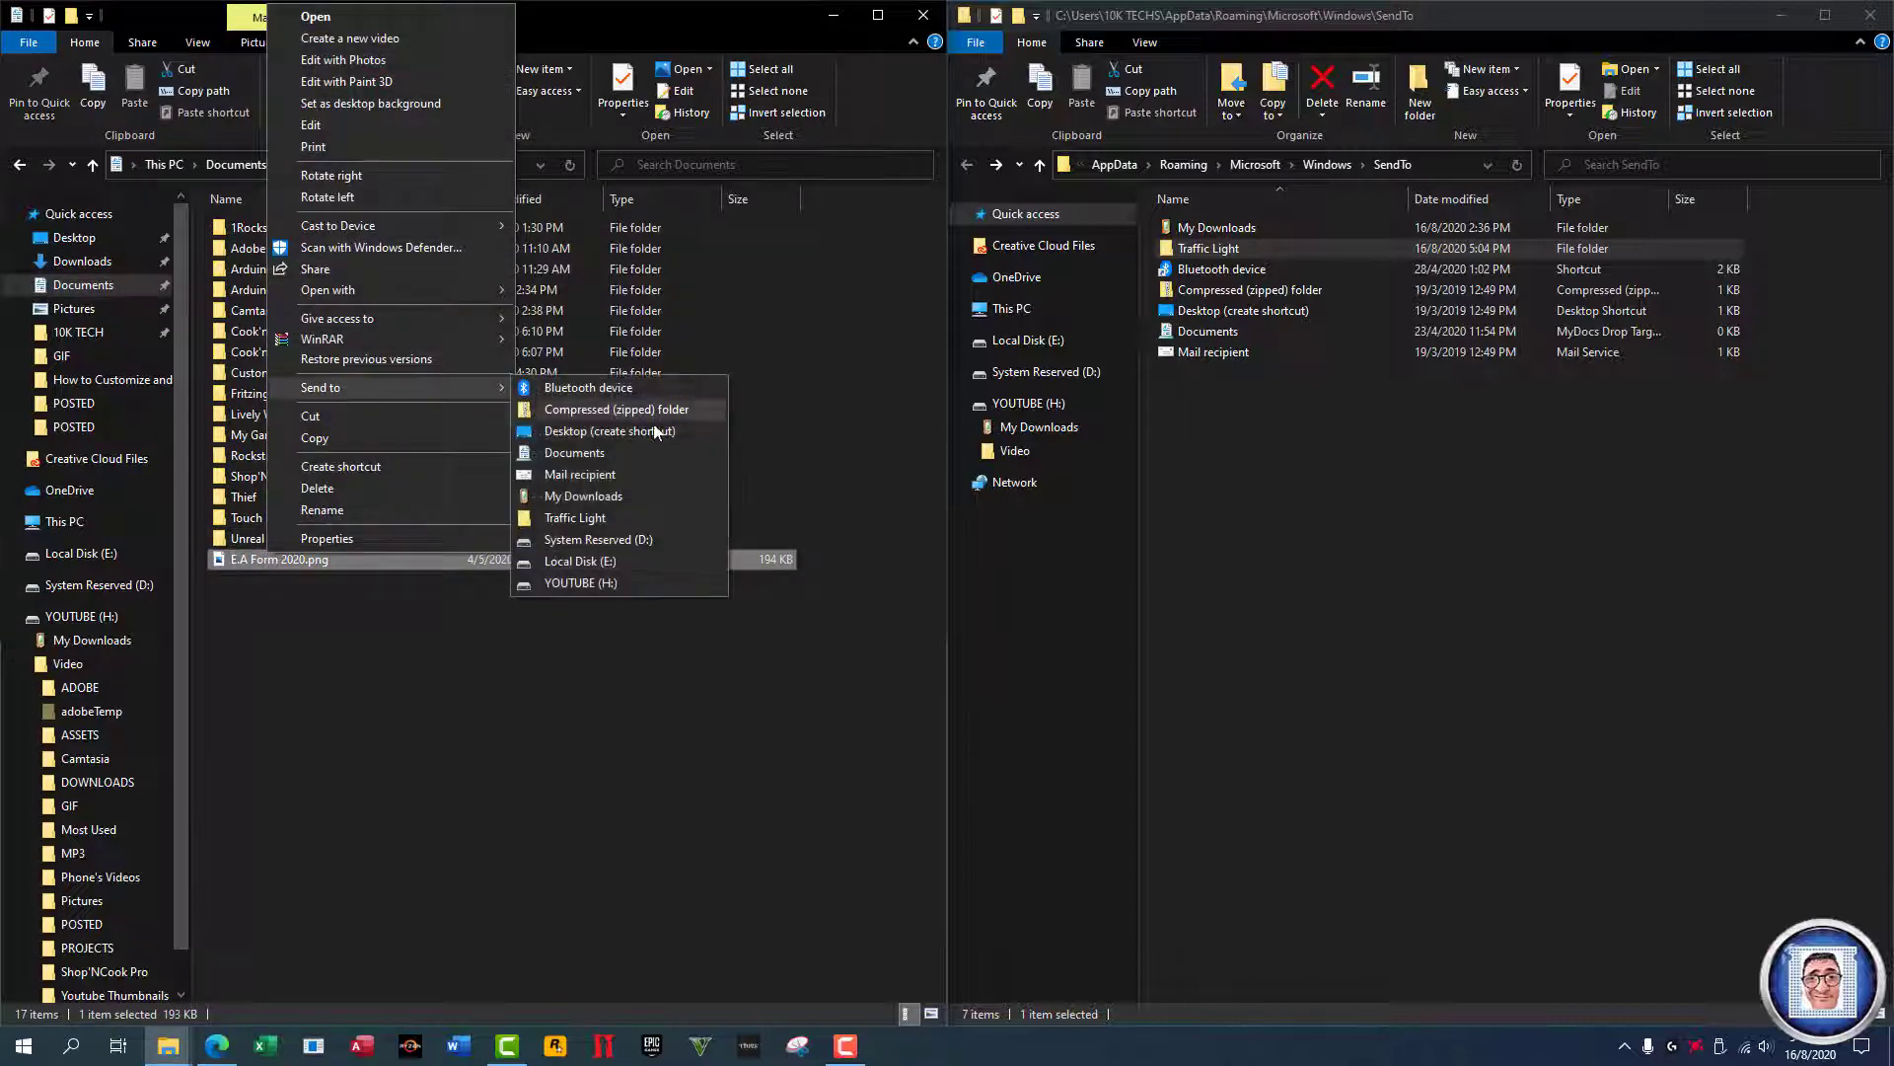